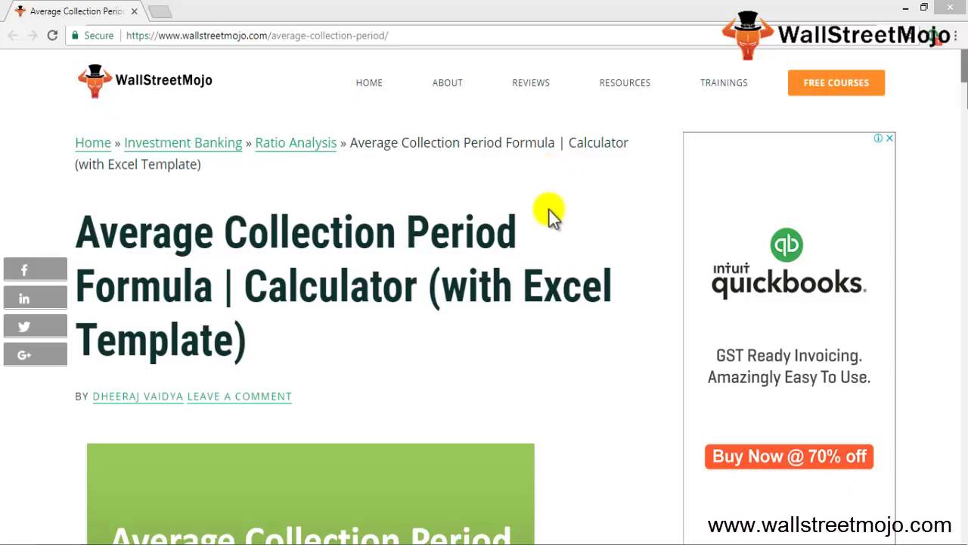
- Read the article's introduction and the two average collection period formulas
scroll(545, 205, down, 1)
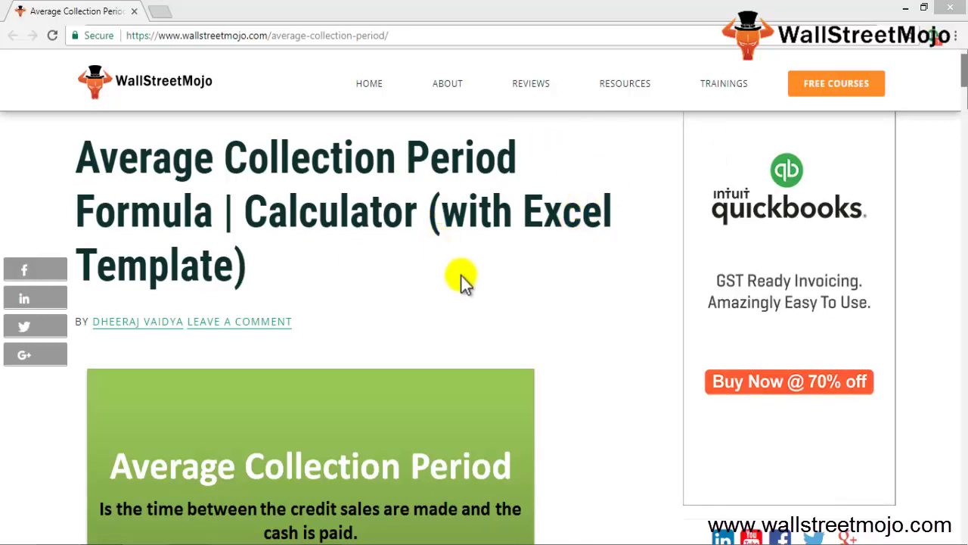
scroll(463, 277, down, 2)
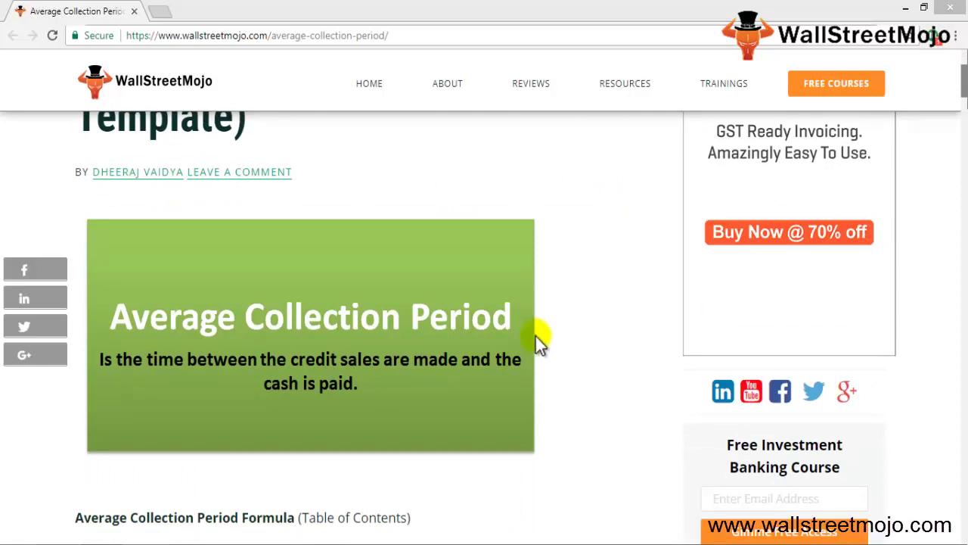
scroll(535, 336, down, 1)
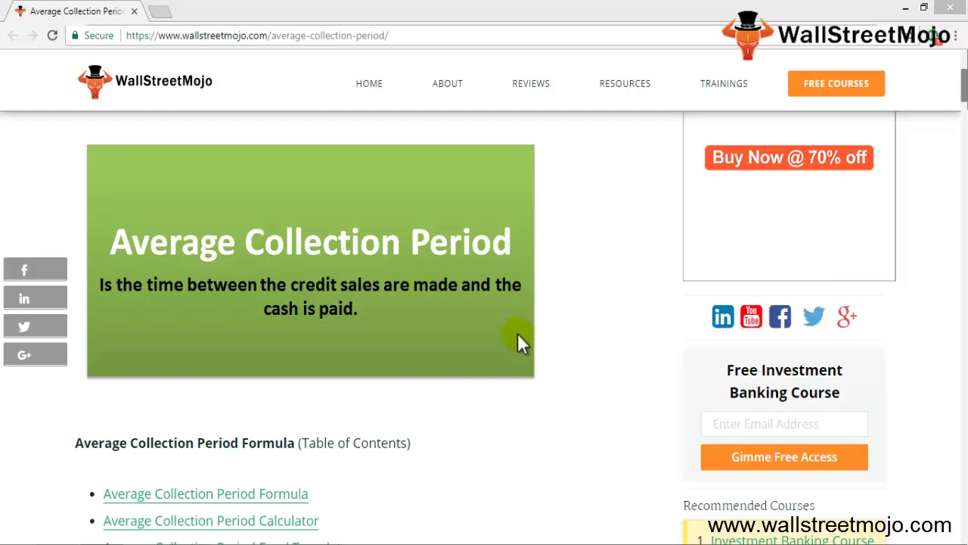
scroll(518, 334, down, 1)
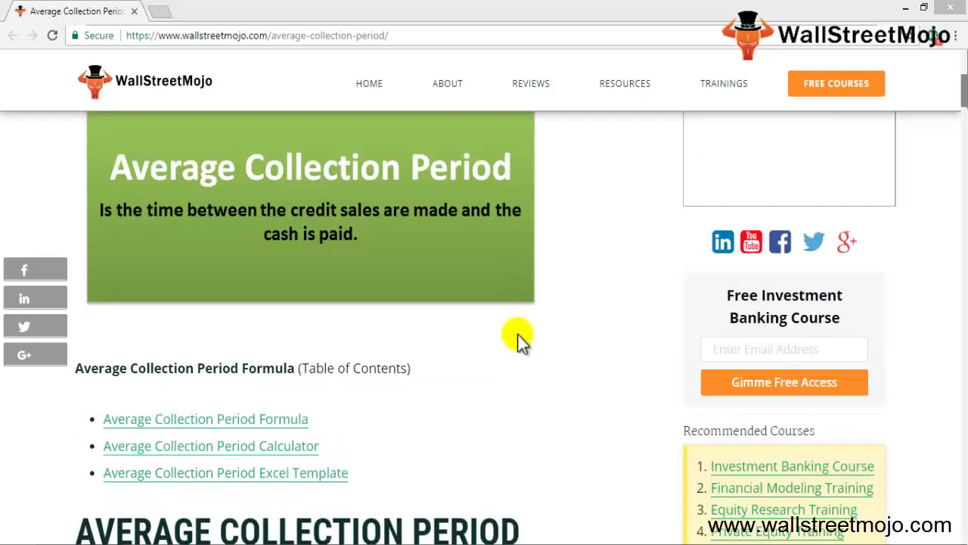
scroll(517, 334, down, 3)
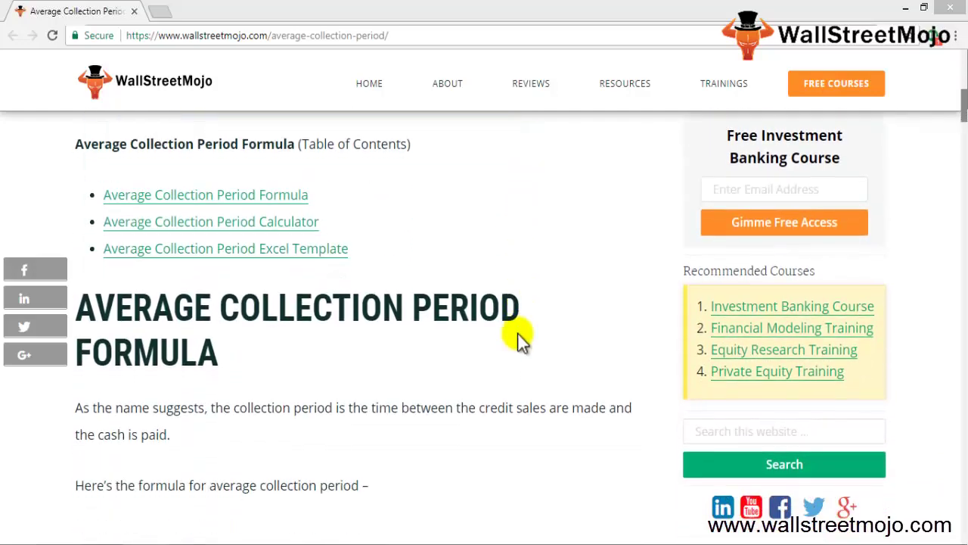
scroll(517, 335, down, 2)
scroll(517, 335, down, 1)
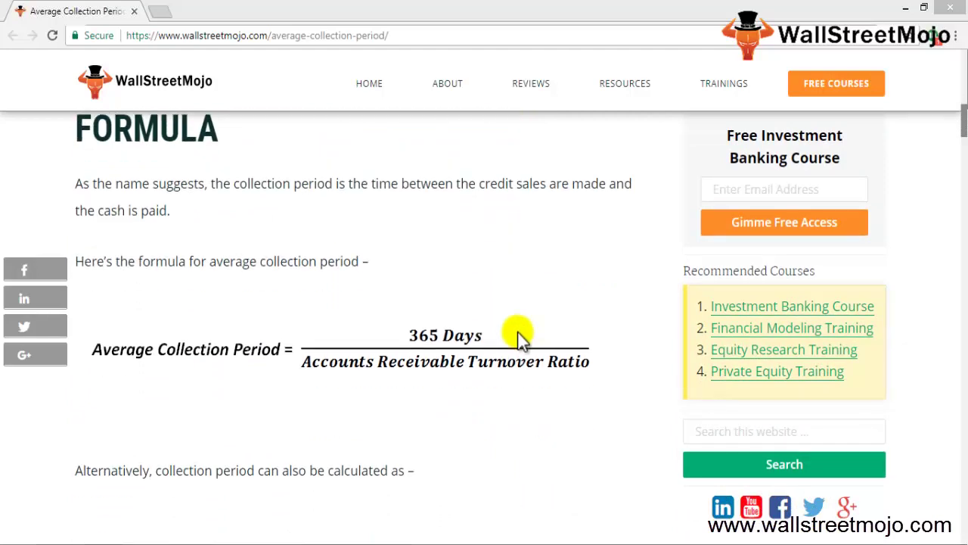
scroll(521, 335, down, 1)
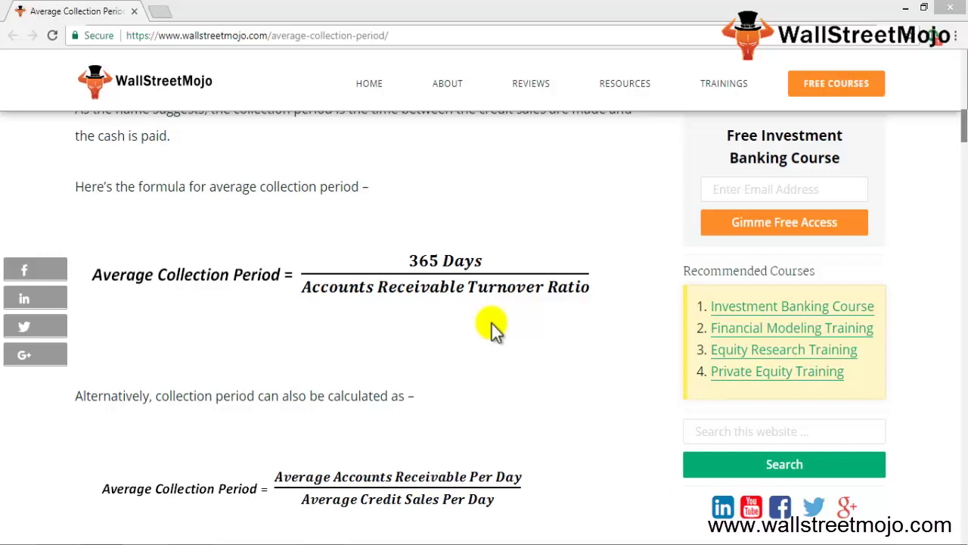
scroll(491, 324, up, 2)
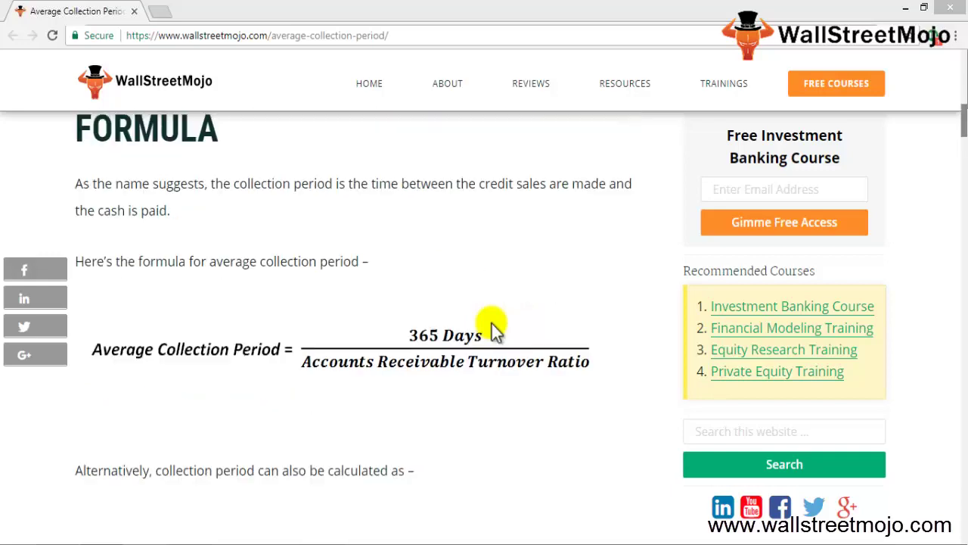
scroll(492, 329, down, 4)
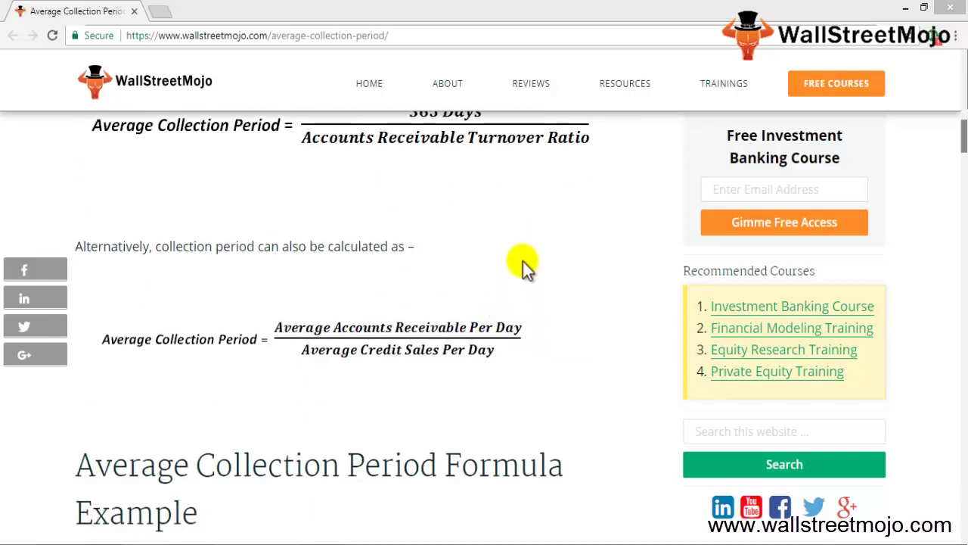
- Examine the BIG Company formula example and the sales and receivables information available to the accountant
scroll(524, 246, down, 5)
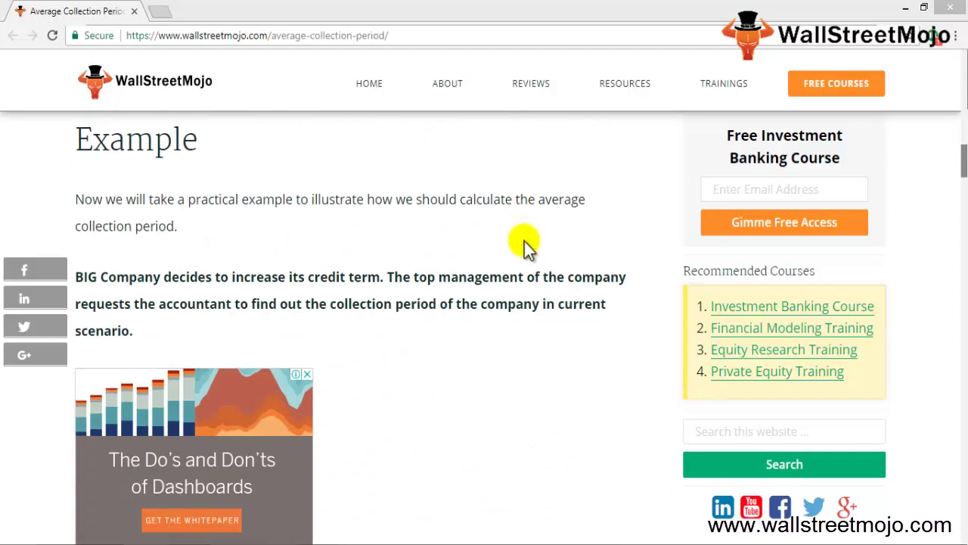
scroll(524, 241, down, 3)
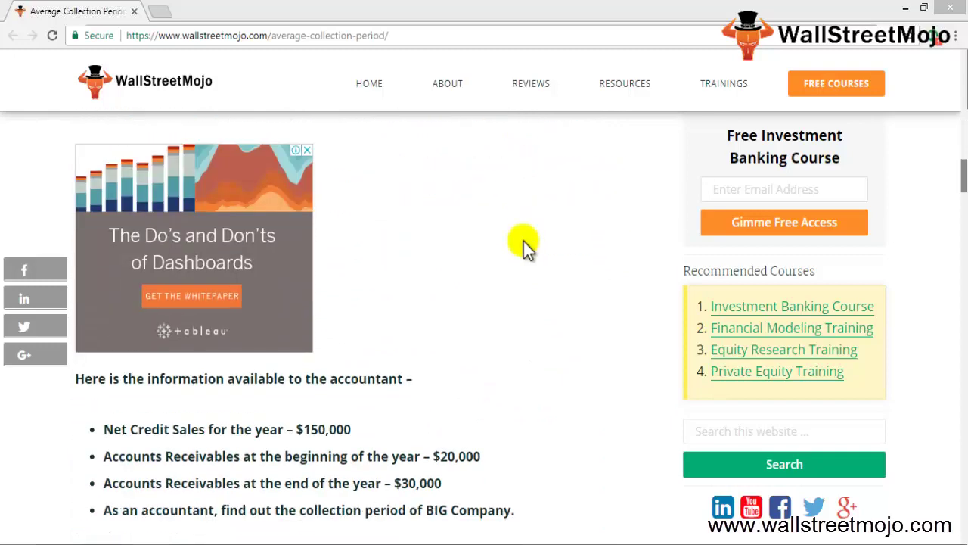
scroll(524, 242, up, 3)
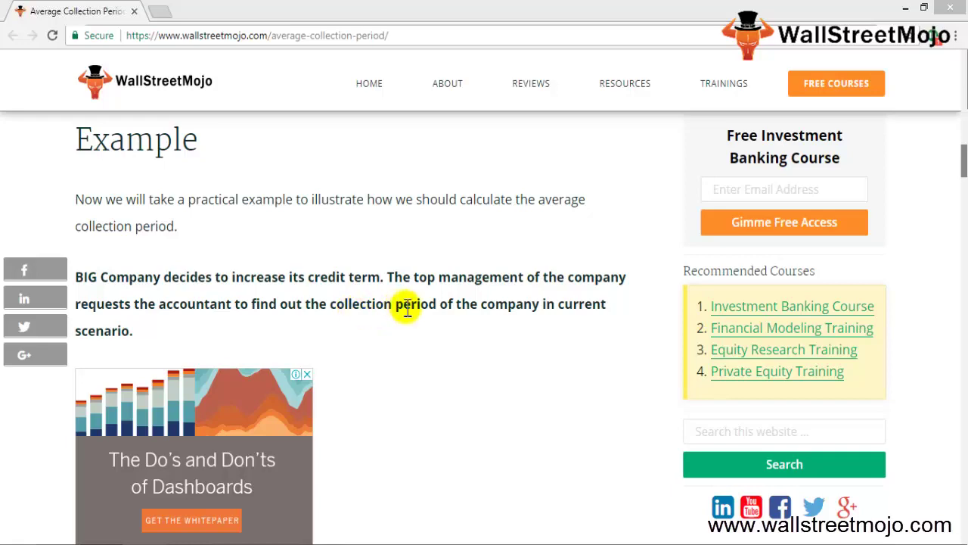
scroll(405, 307, down, 3)
scroll(405, 307, down, 1)
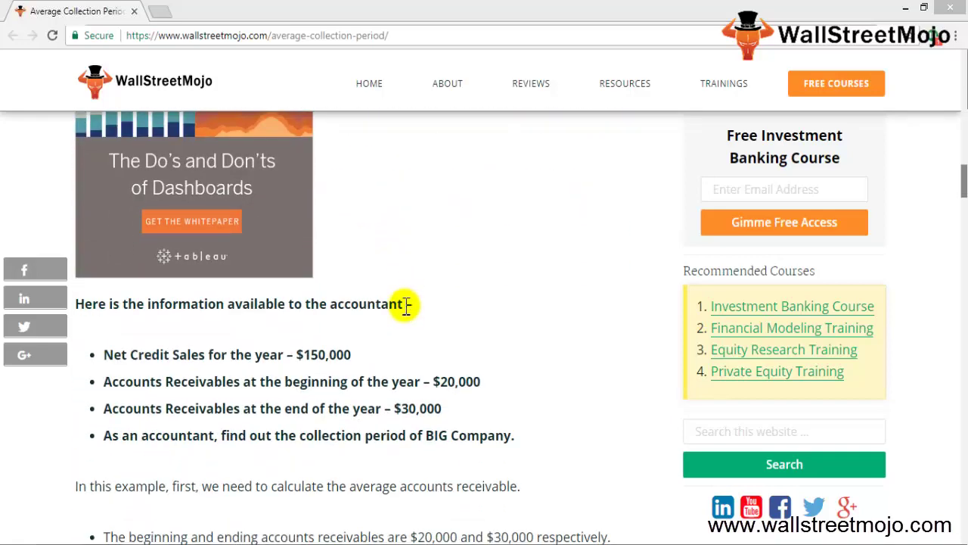
scroll(406, 307, down, 1)
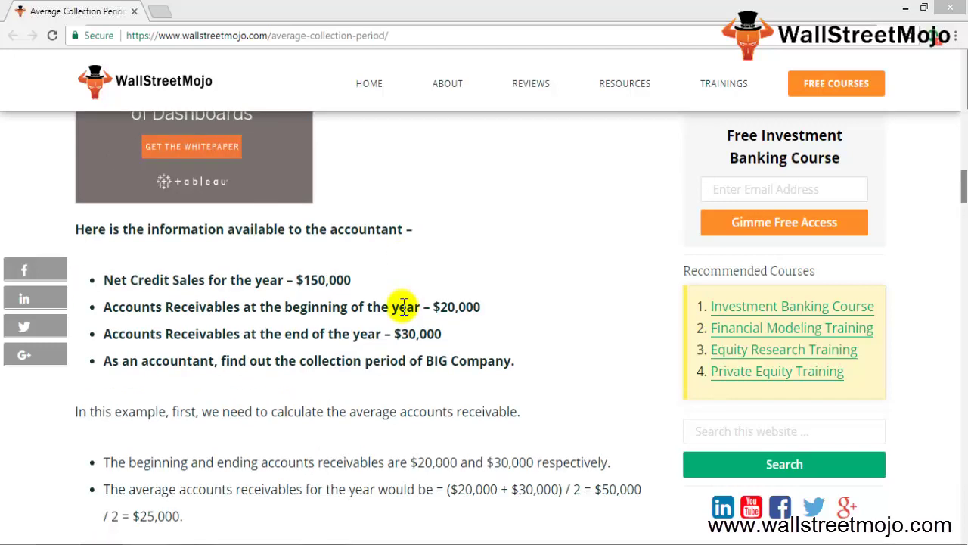
scroll(408, 314, up, 2)
scroll(409, 318, up, 4)
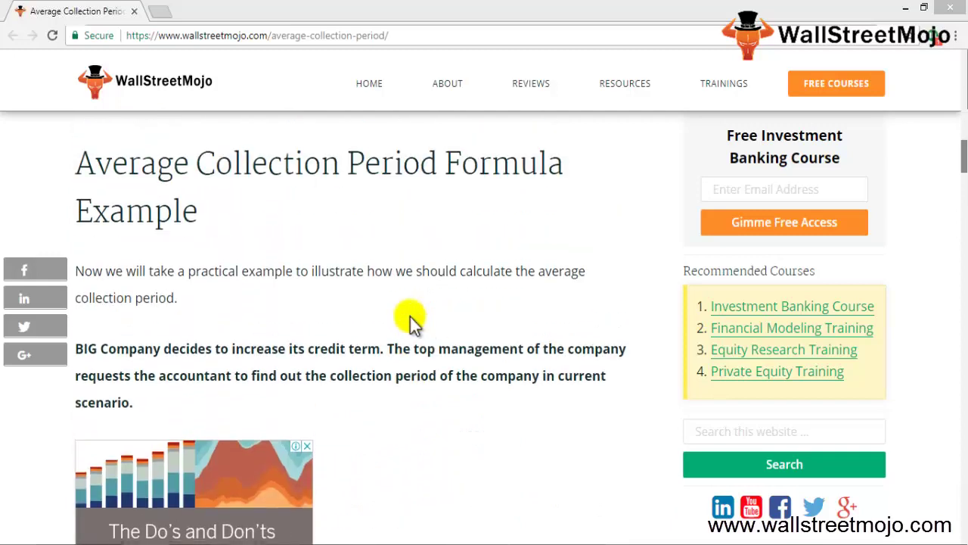
scroll(410, 316, down, 3)
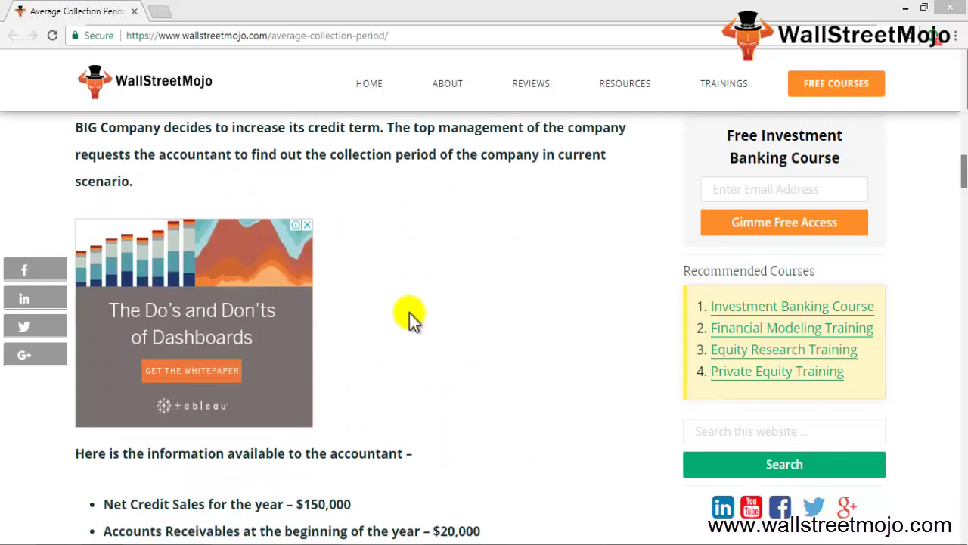
scroll(408, 312, down, 6)
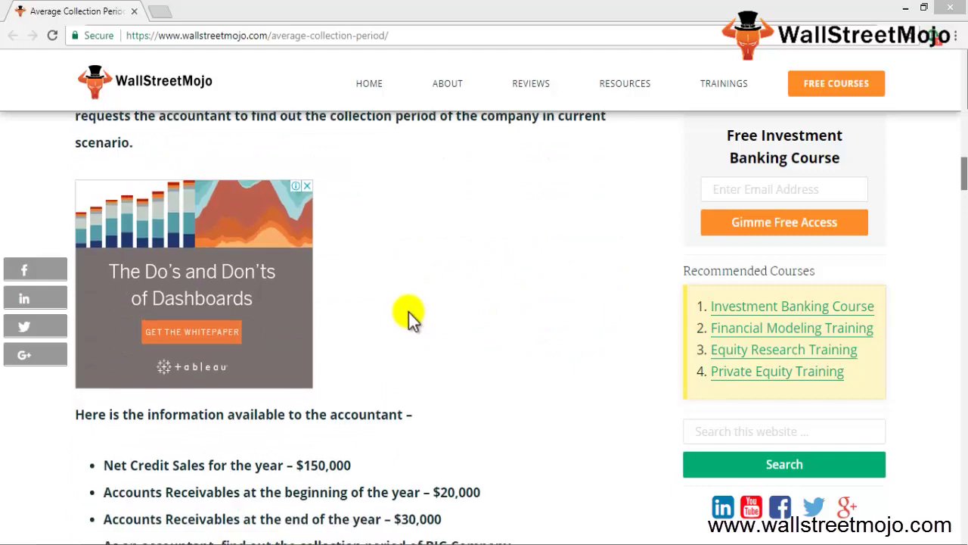
scroll(490, 291, up, 2)
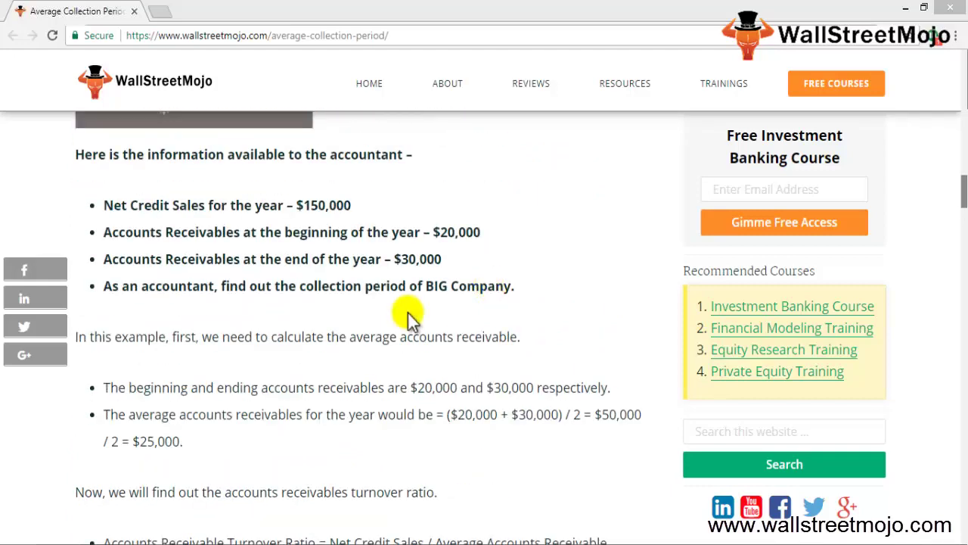
- Review how the example's given data leads to the average accounts receivable and the receivable turnover ratio
scroll(410, 313, down, 3)
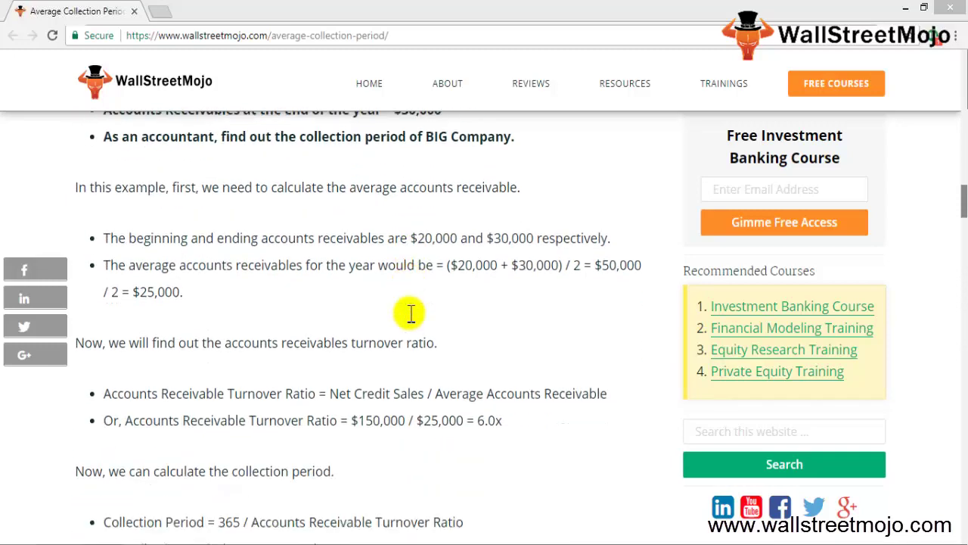
scroll(410, 313, up, 4)
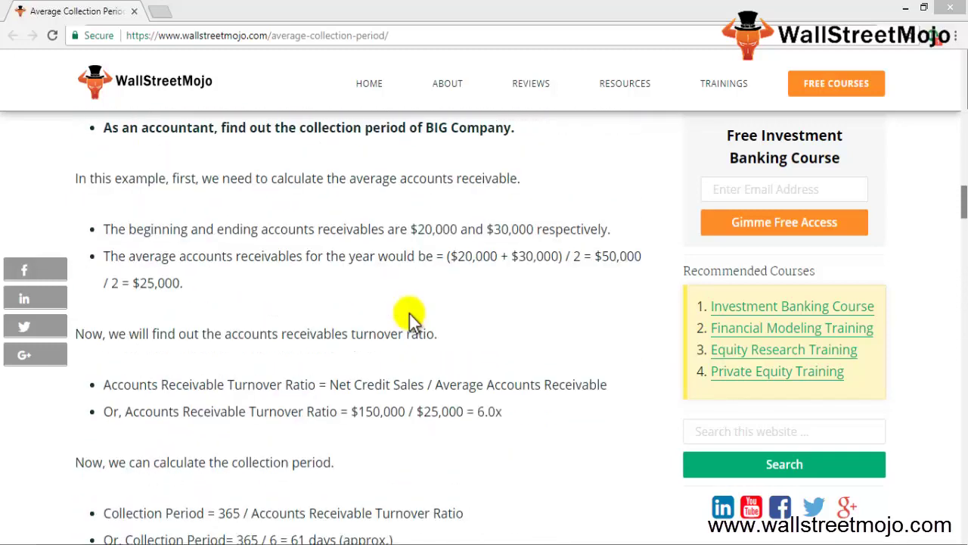
scroll(409, 313, up, 1)
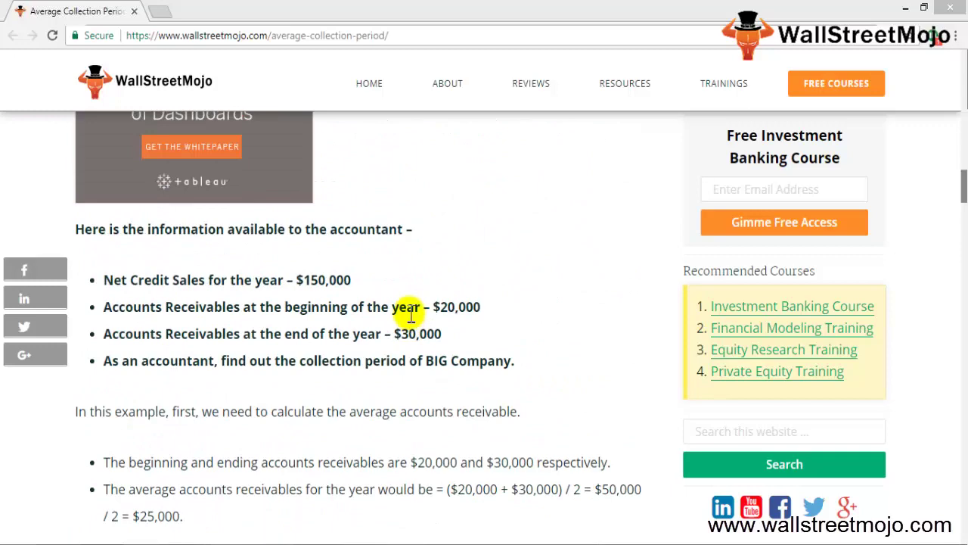
scroll(411, 316, up, 8)
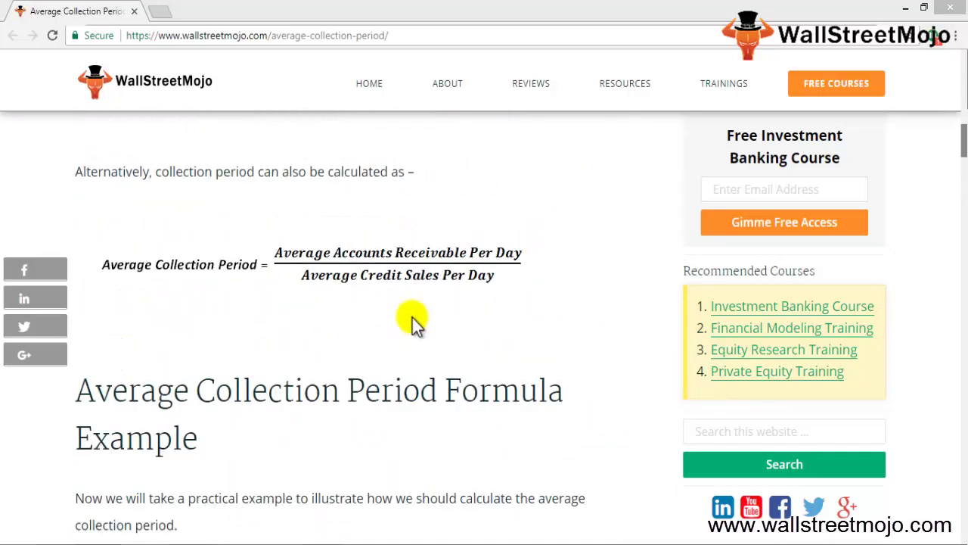
scroll(414, 317, down, 8)
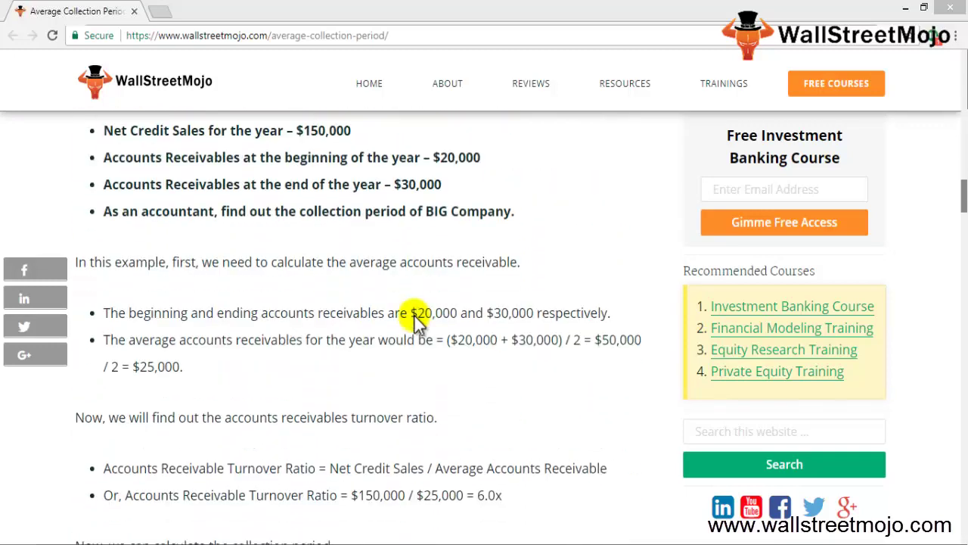
scroll(413, 316, down, 1)
scroll(412, 317, up, 1)
scroll(412, 317, up, 1)
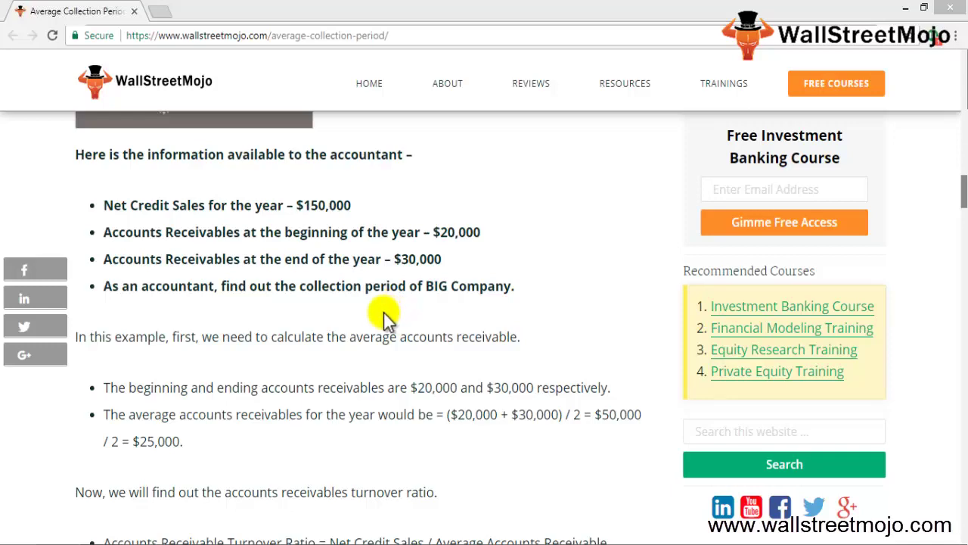
scroll(384, 312, down, 2)
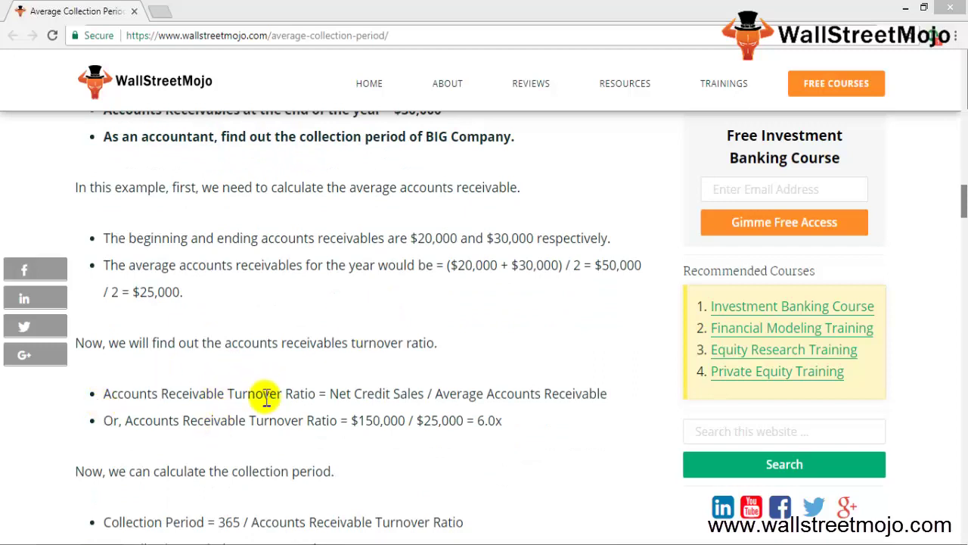
scroll(203, 437, down, 1)
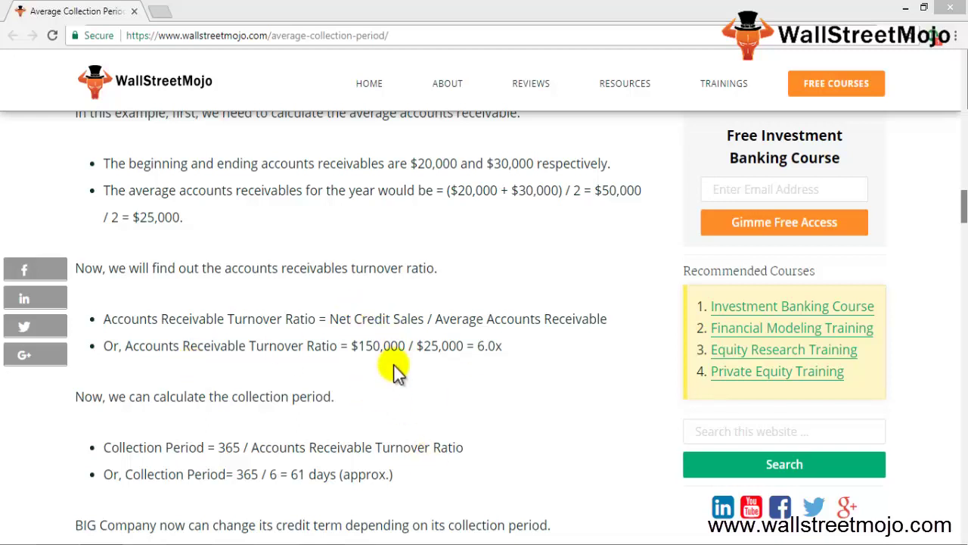
- Highlight in turn the average receivables result, the turnover ratio result and the end of the collection period result in the worked example
drag(182, 217, 121, 217)
click(306, 232)
drag(501, 351, 478, 350)
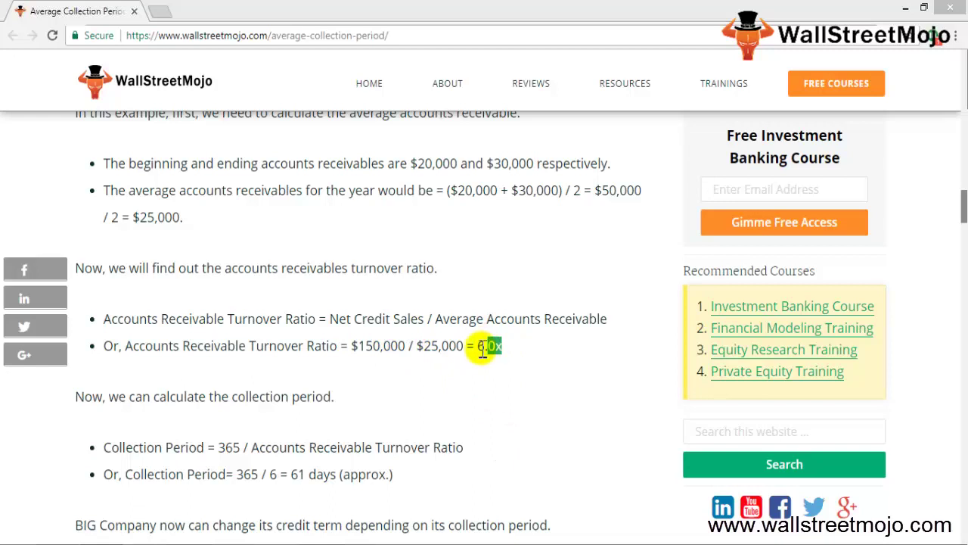
click(543, 345)
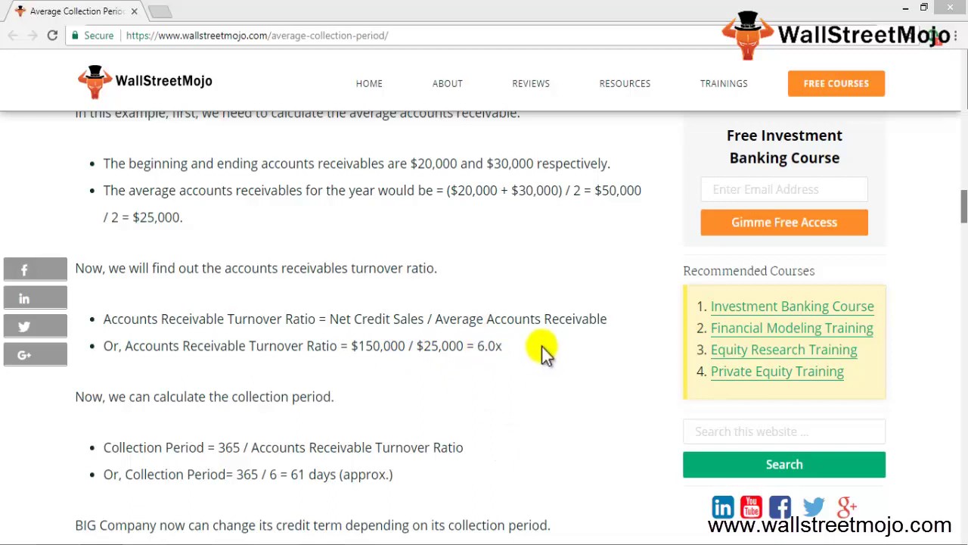
scroll(541, 347, down, 1)
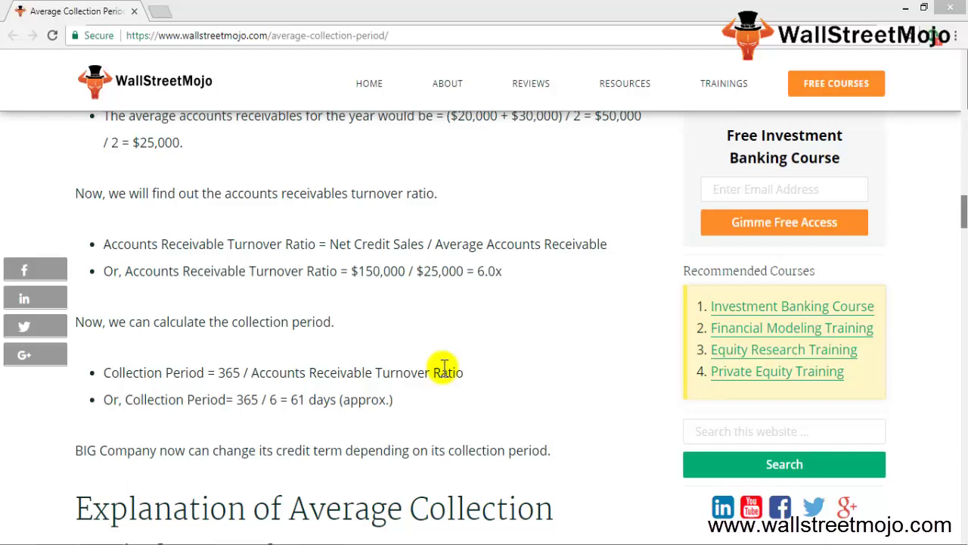
double_click(368, 400)
click(474, 387)
- Read the explanation of the average collection period formula through to the start of the Use of Collection Period section
scroll(500, 348, down, 1)
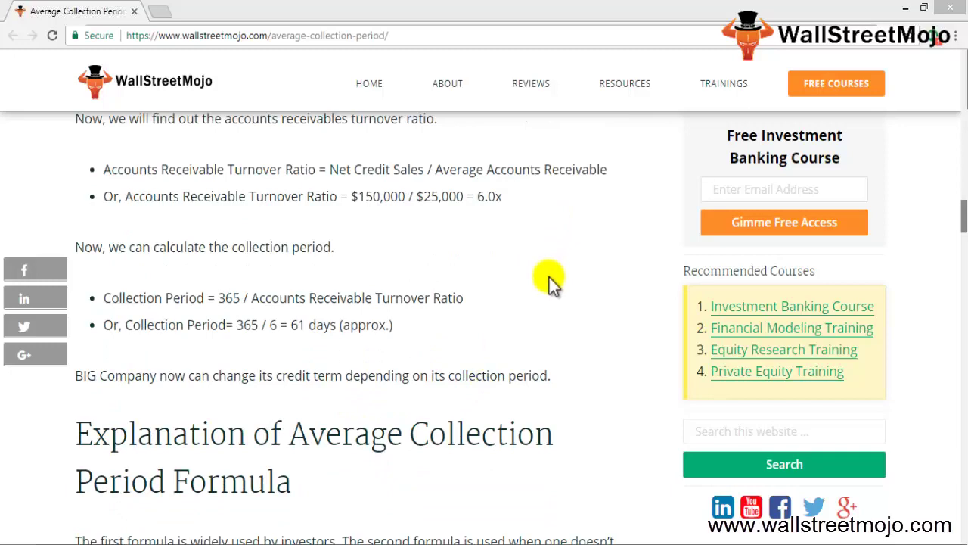
scroll(549, 277, down, 2)
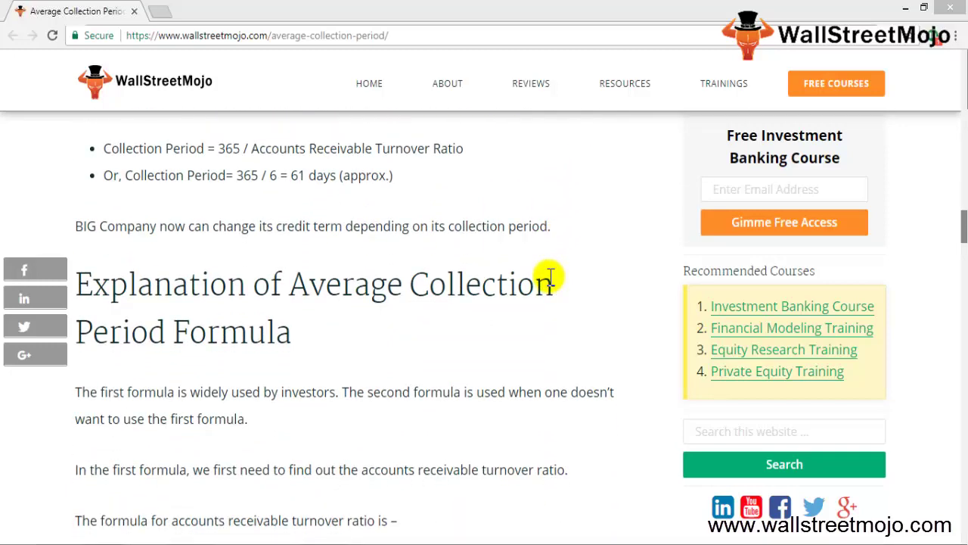
scroll(550, 278, down, 1)
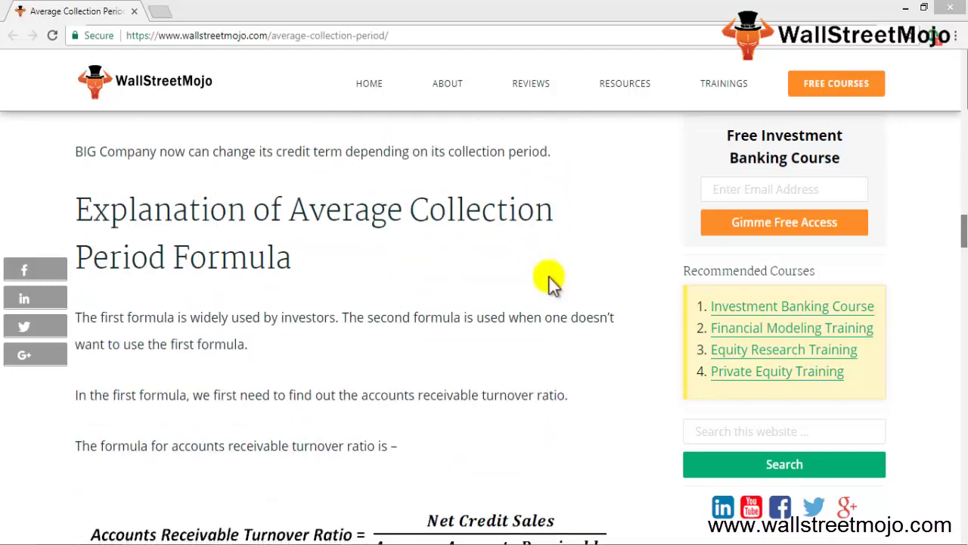
scroll(549, 277, down, 1)
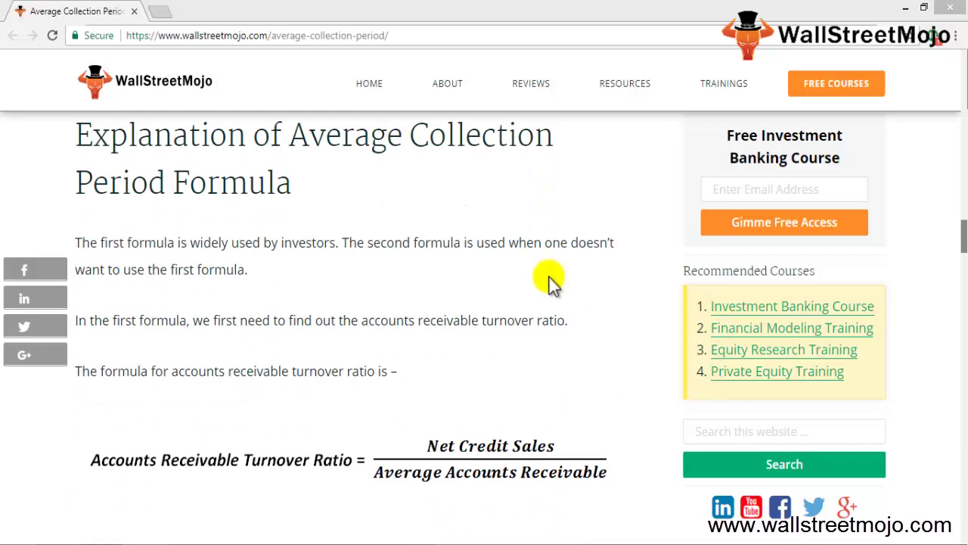
scroll(549, 277, down, 4)
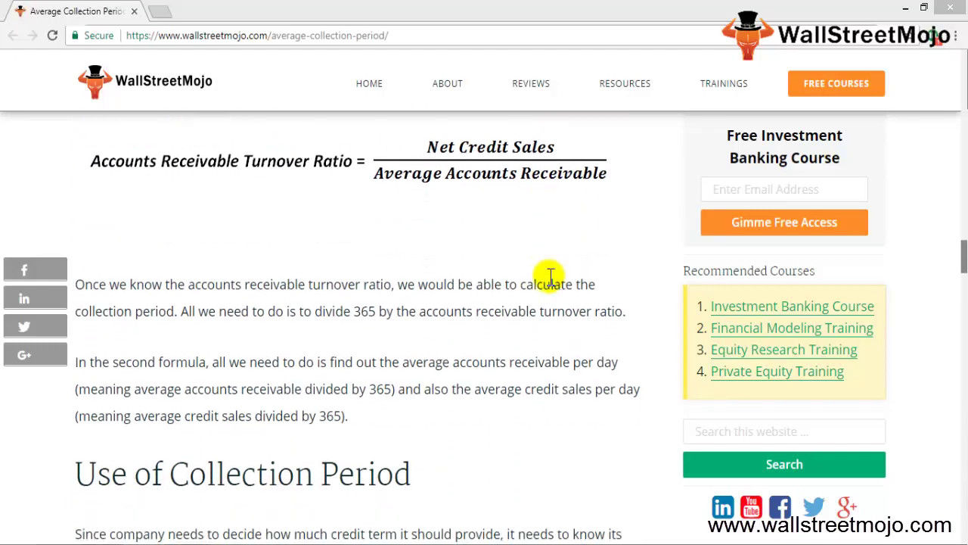
scroll(550, 277, down, 1)
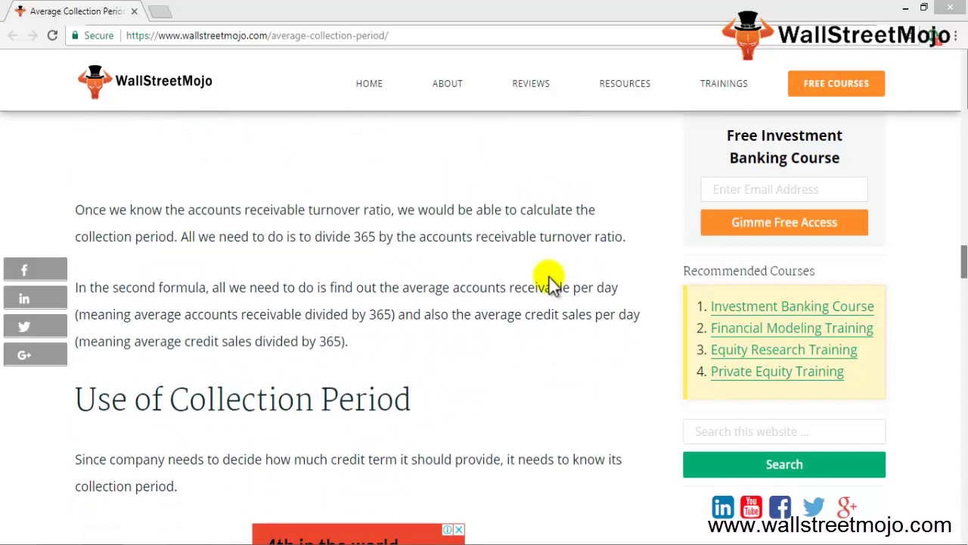
- Read the Use of Collection Period section, including the credit term example and the two reasons why knowing the period is useful
scroll(550, 282, down, 1)
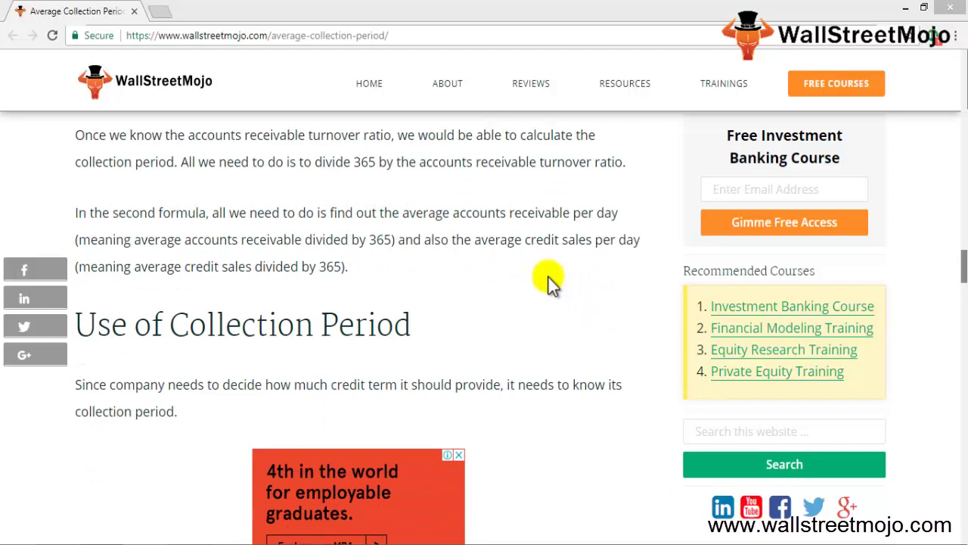
scroll(549, 278, up, 1)
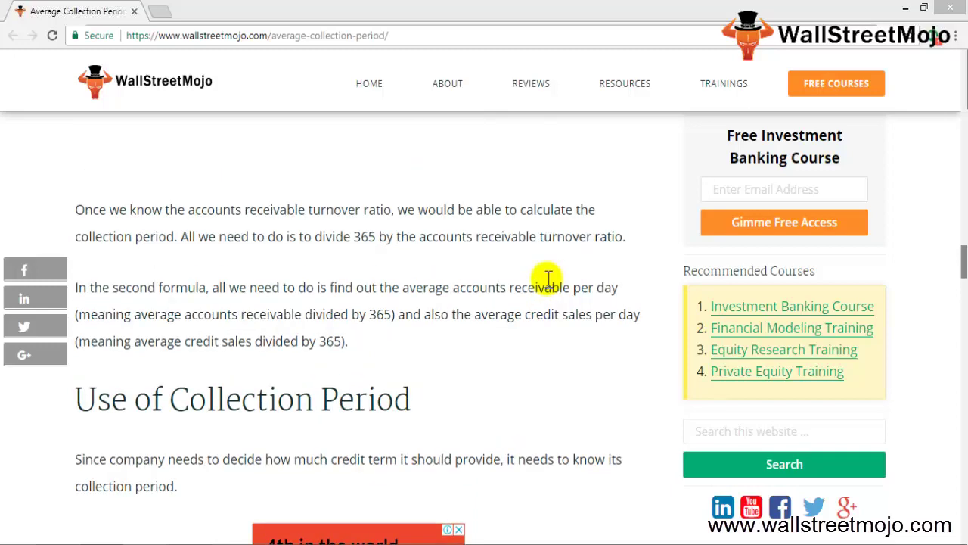
scroll(549, 278, down, 5)
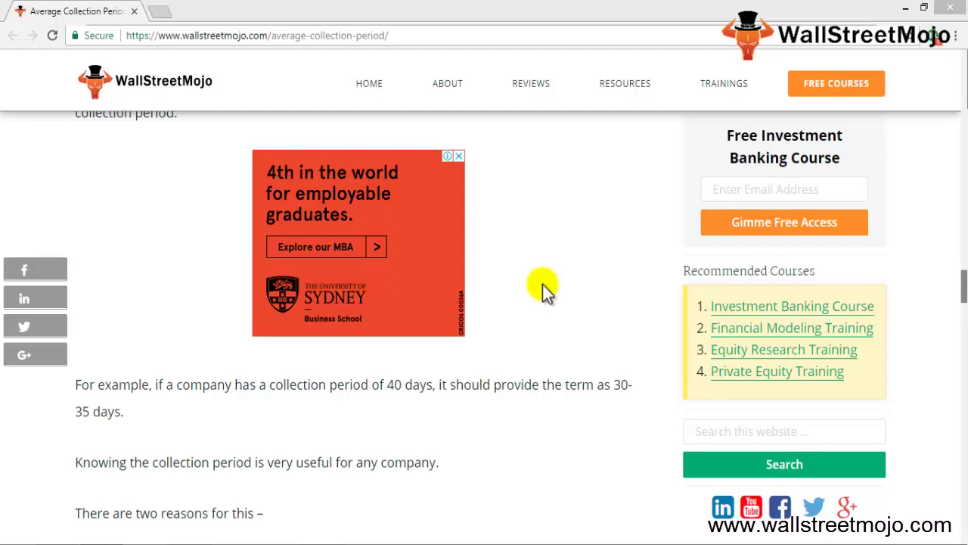
scroll(542, 284, down, 1)
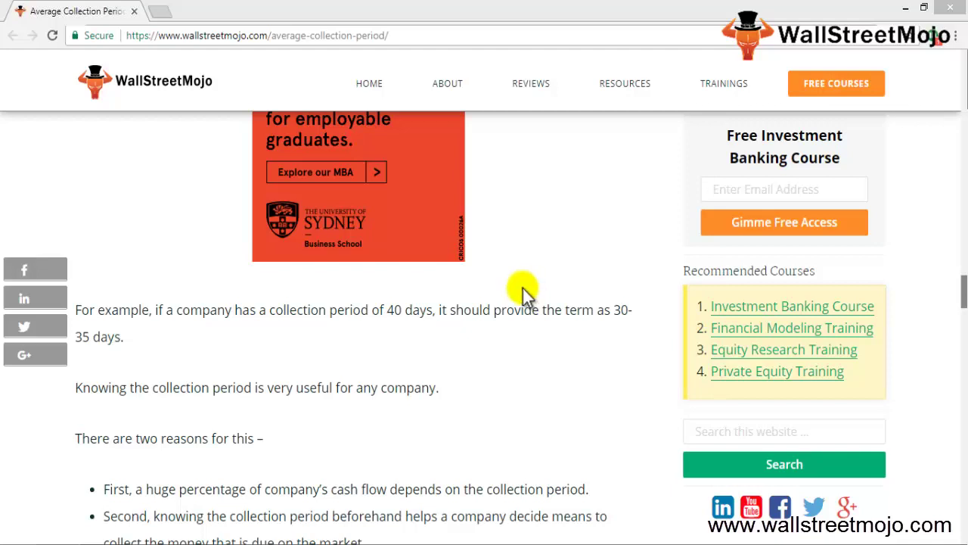
scroll(523, 288, down, 1)
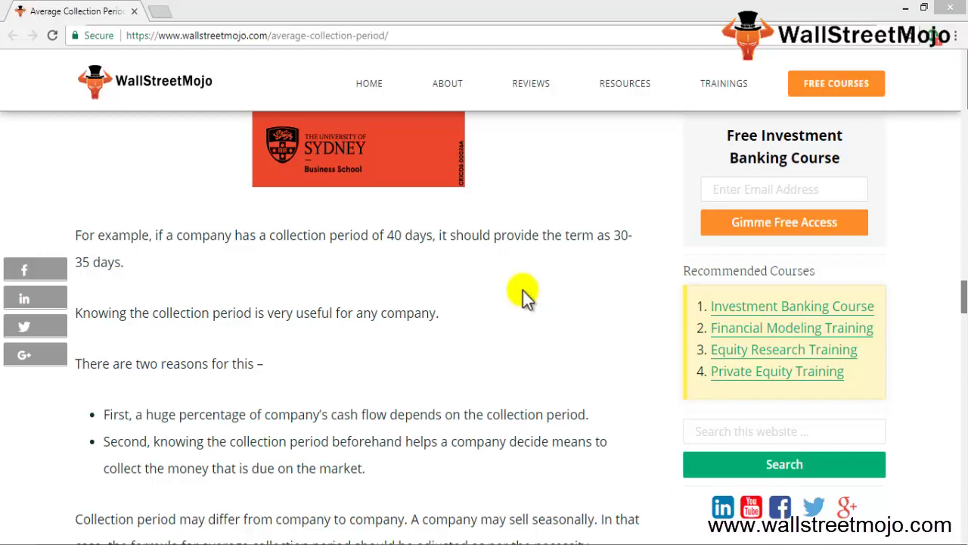
scroll(492, 284, down, 1)
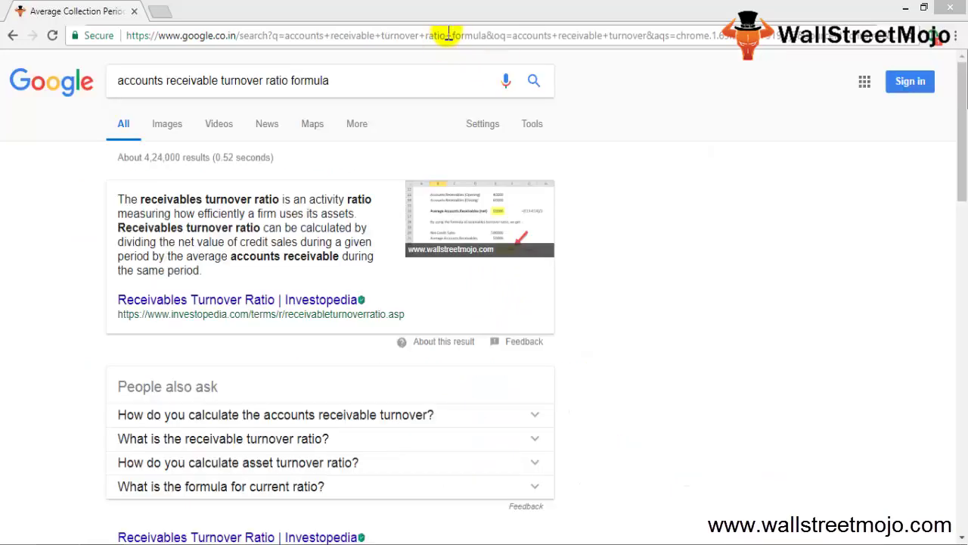
- Search Google for "edgar" and open the SEC.gov Company Search Page
click(448, 34)
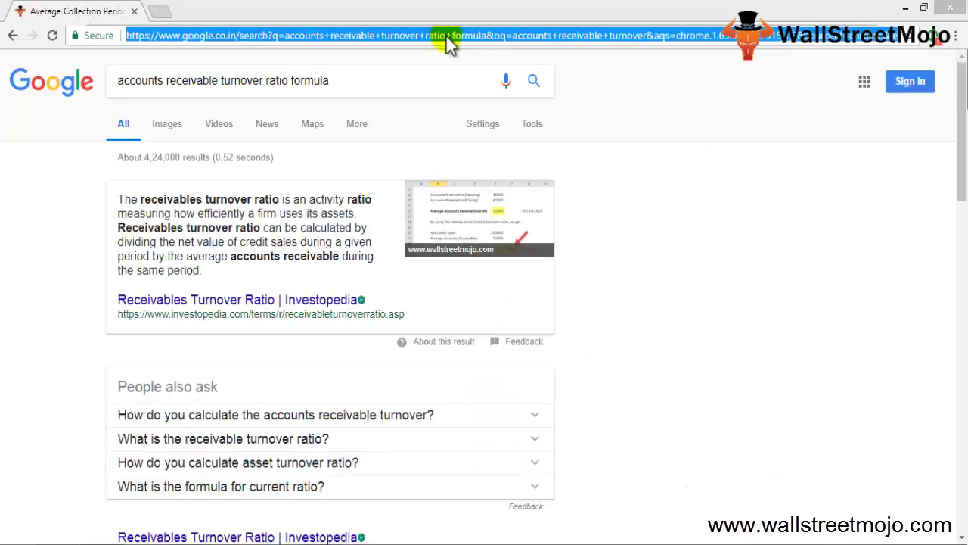
text(edgar)
key(Return)
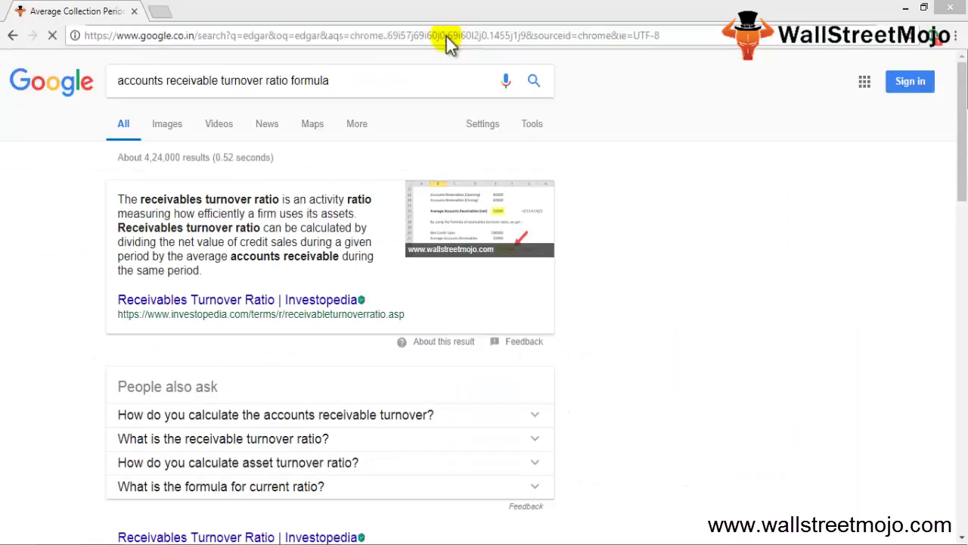
click(246, 191)
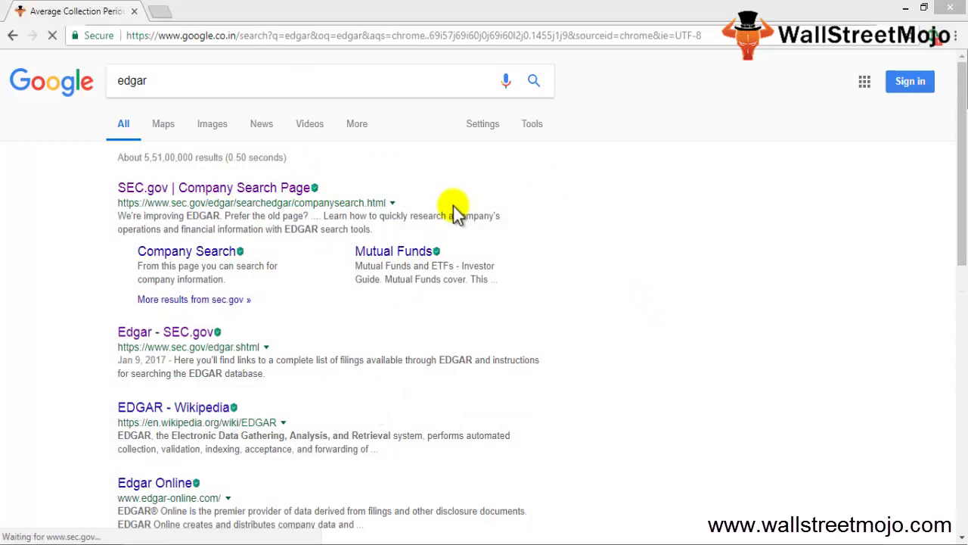
- Try an EDGAR company search for "wallmart" and return to the search page
click(325, 294)
text(wall)
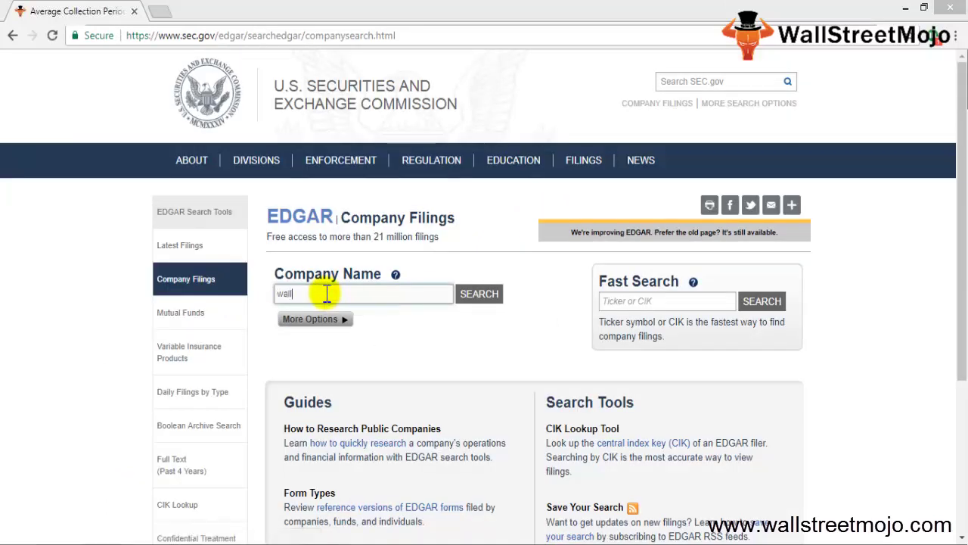
text(mart)
click(479, 296)
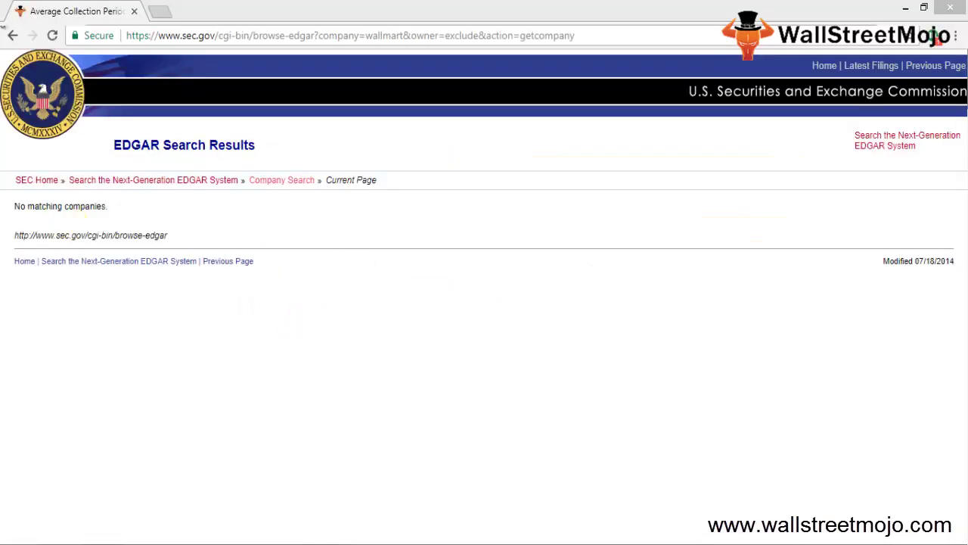
click(12, 36)
- Try the EDGAR company search with the name "wall mart" and return to the search page
key(BackSpace)
key(BackSpace)
key(BackSpace)
key(BackSpace)
key(BackSpace)
text(l mart)
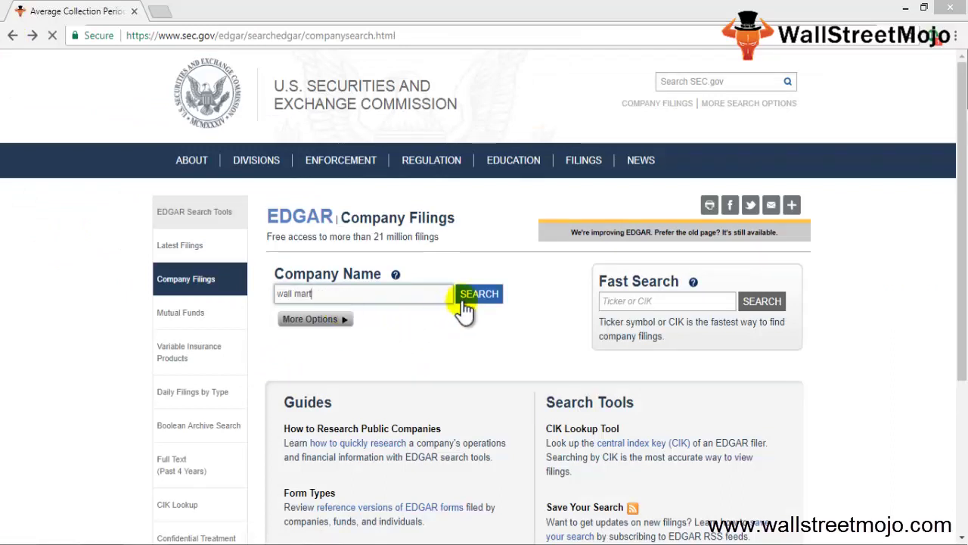
click(463, 297)
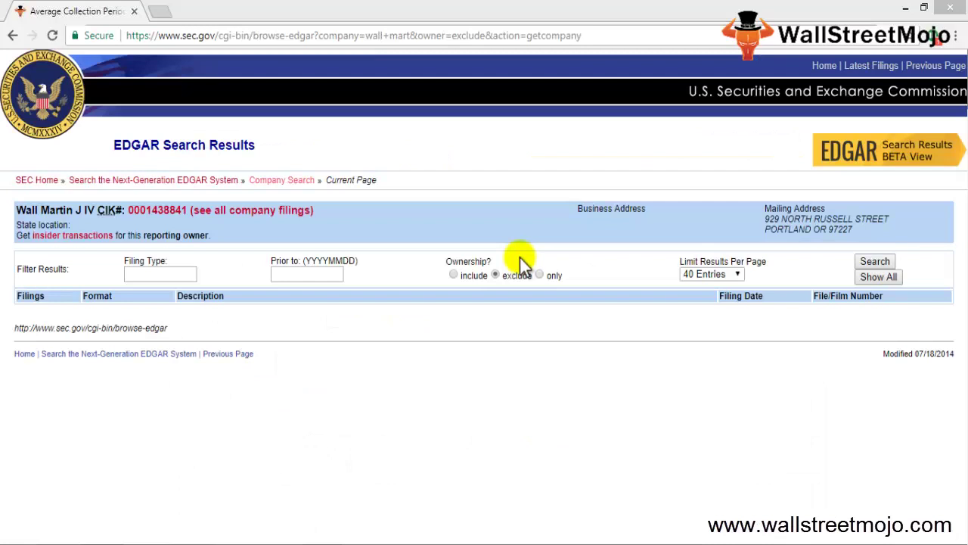
click(13, 36)
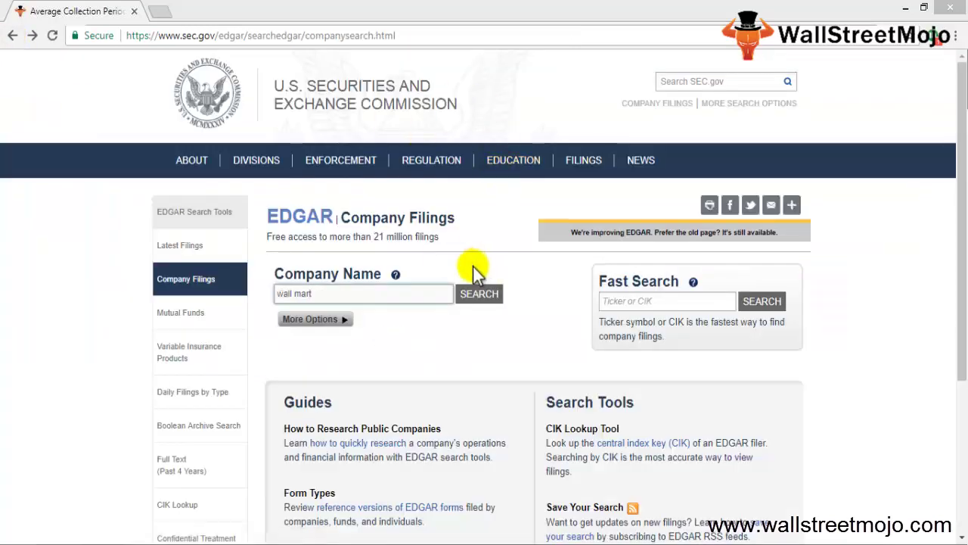
- Search EDGAR companies for "wal mart" and open the filings list of Walmart Inc
key(BackSpace)
key(BackSpace)
key(BackSpace)
key(BackSpace)
key(BackSpace)
key(BackSpace)
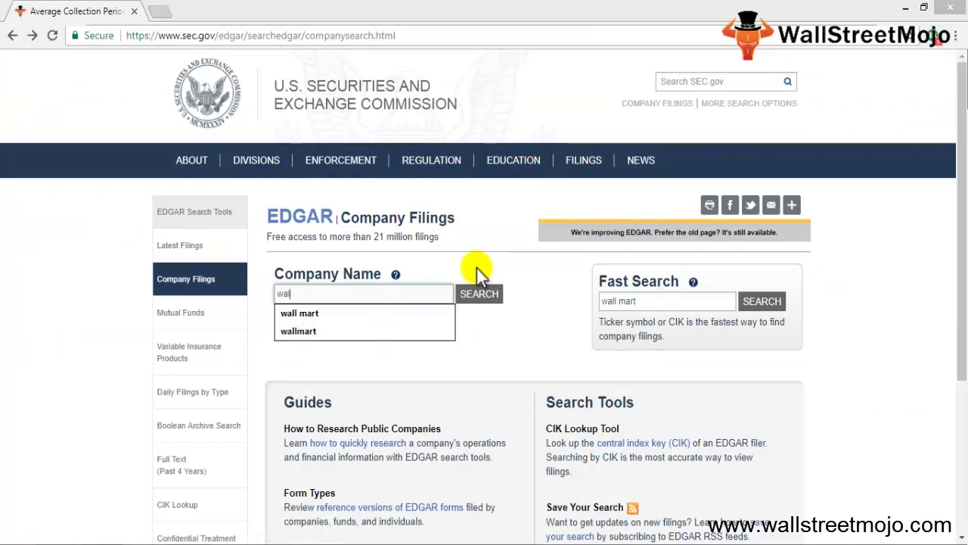
text(mart)
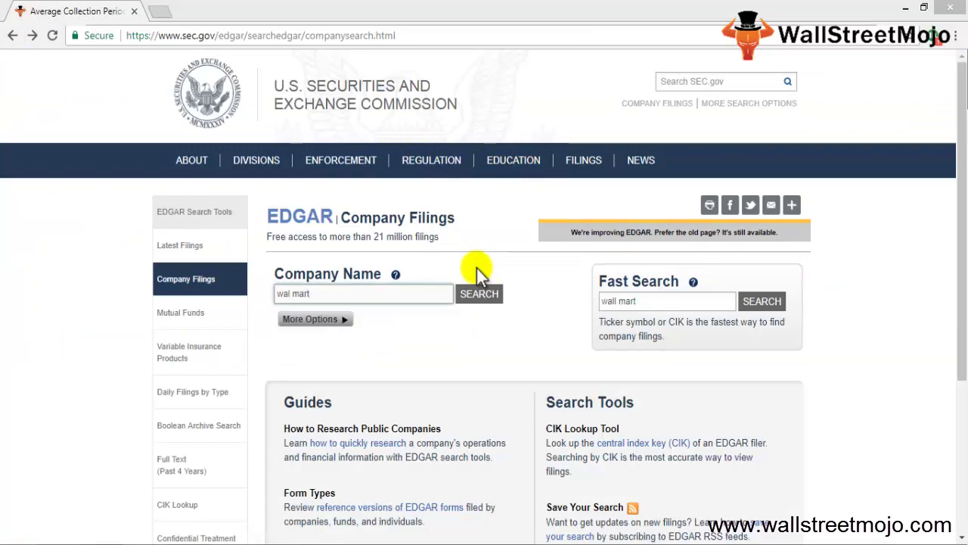
key(Return)
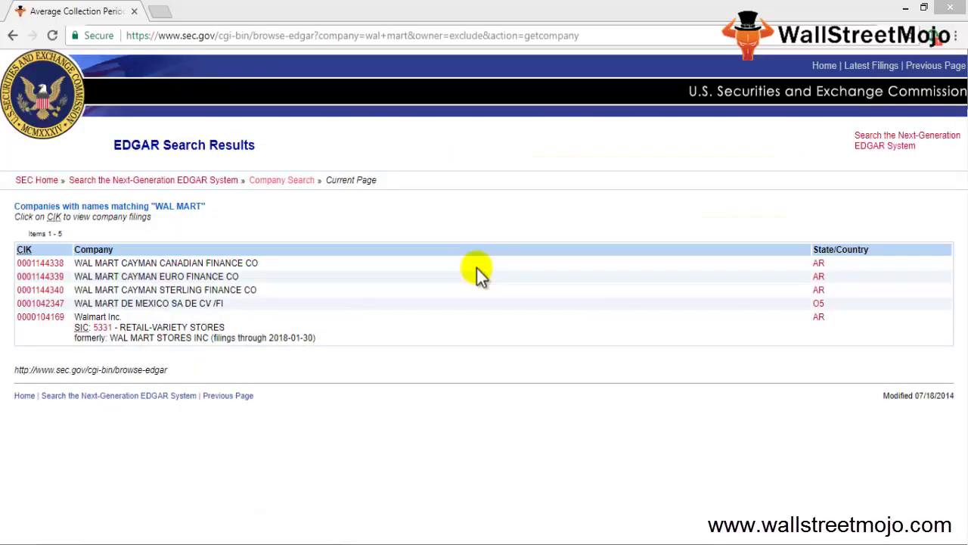
click(38, 317)
- Open the documents of Walmart's 10-K annual report filed 2018-03-30 and view the main file wmtform10-kx1312018.htm
scroll(426, 389, down, 3)
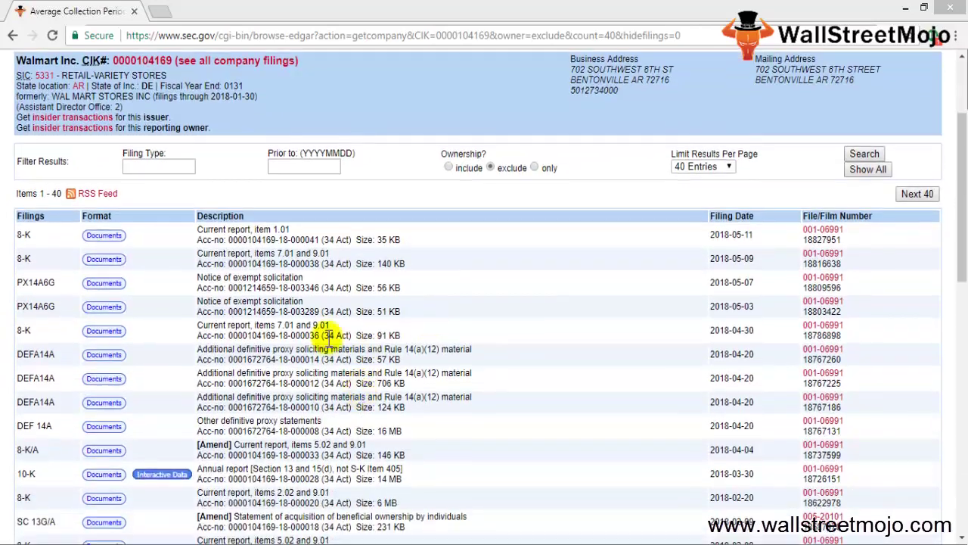
scroll(321, 370, up, 2)
scroll(321, 370, down, 2)
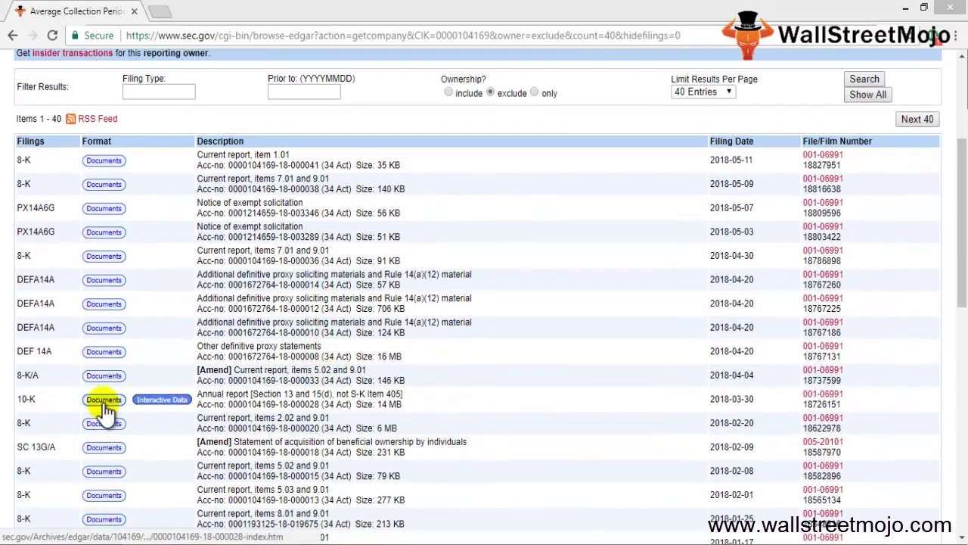
click(104, 401)
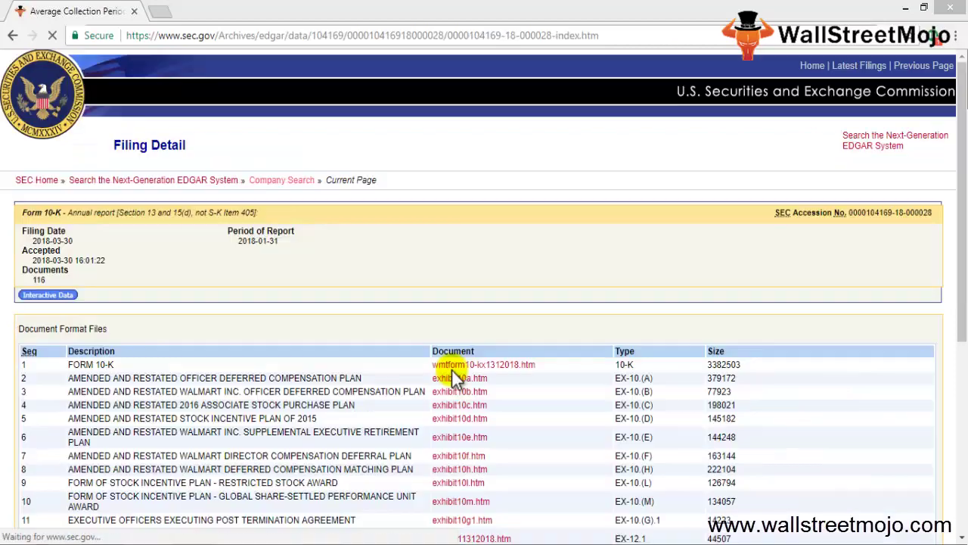
click(484, 365)
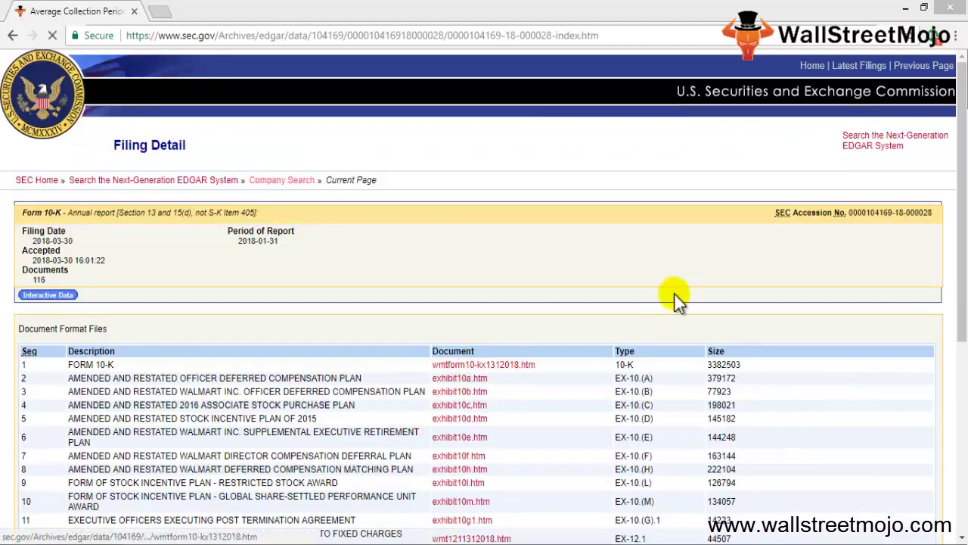
- Go to Exhibits, Financial Statement Schedules from the 10-K's table of contents and look through the preceding notes for the financial figures
scroll(699, 298, down, 20)
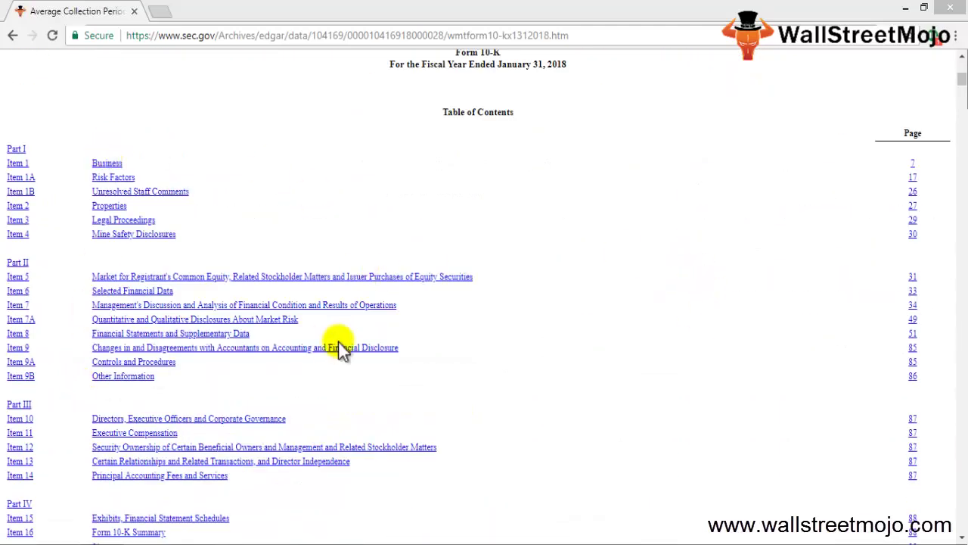
scroll(147, 147, down, 2)
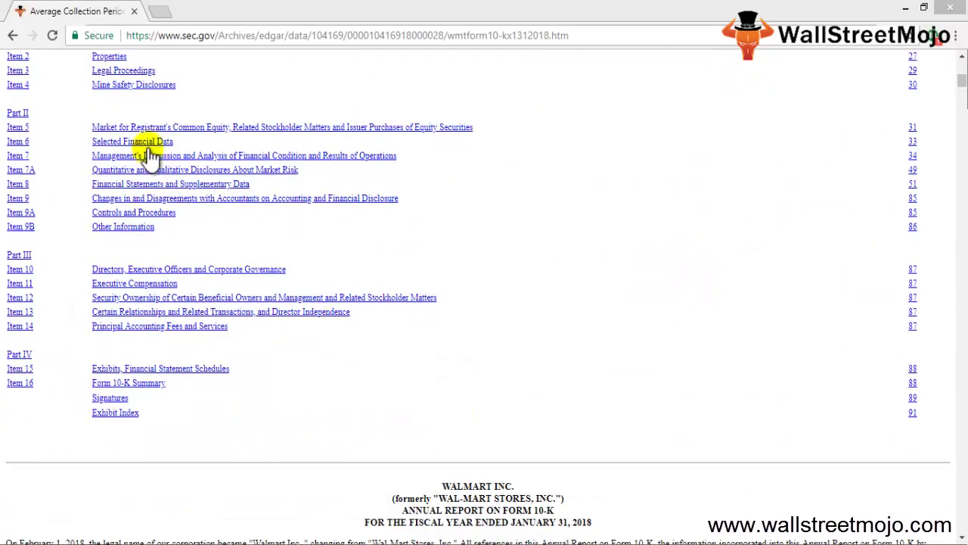
click(162, 370)
scroll(482, 352, down, 9)
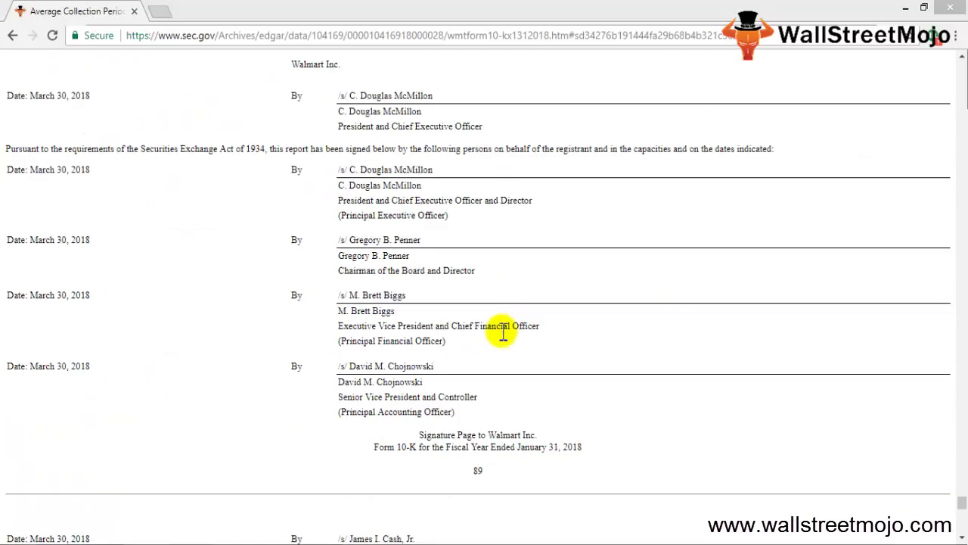
scroll(500, 325, up, 6)
scroll(523, 320, up, 20)
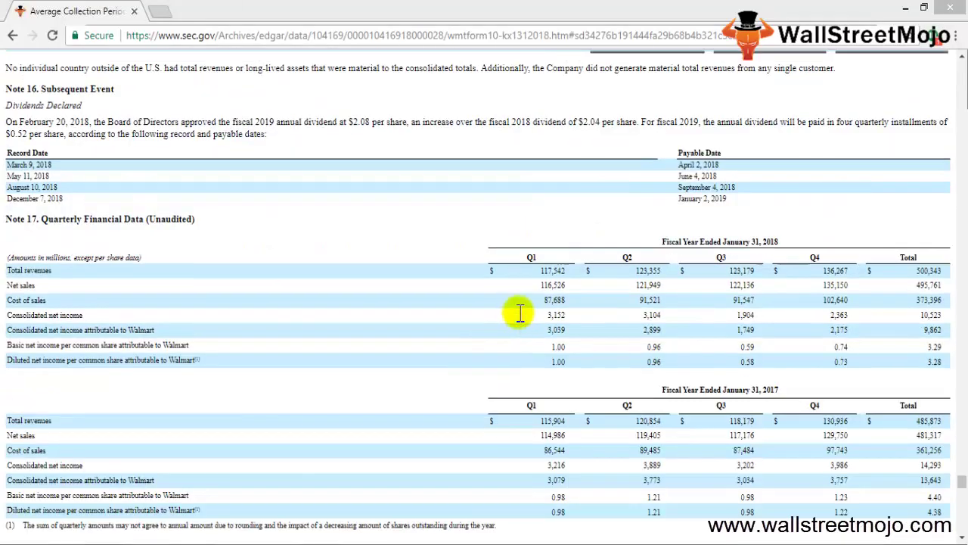
scroll(521, 317, up, 15)
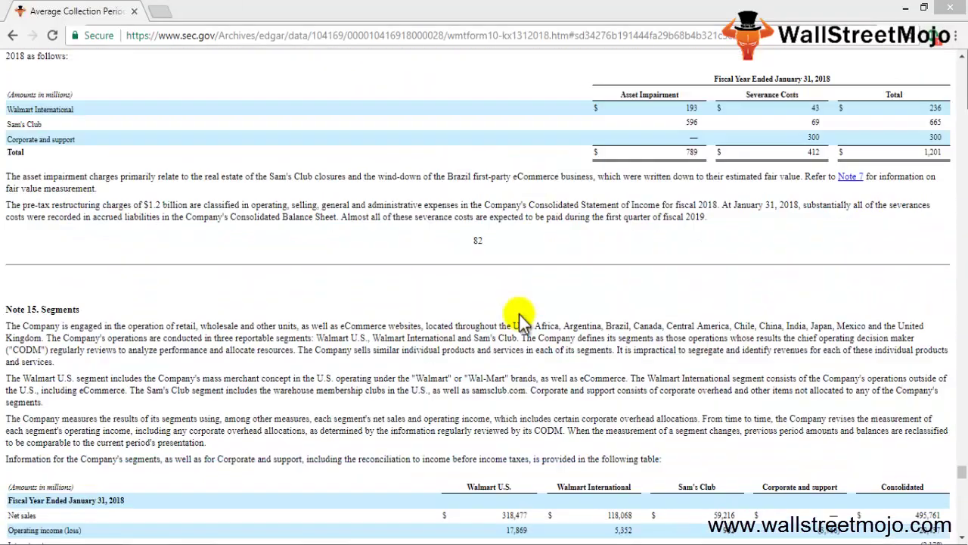
- Return to the 10-K's table of contents and go to Item 6, Selected Financial Data, to view the five-year financial summary
key(Home)
scroll(551, 259, down, 12)
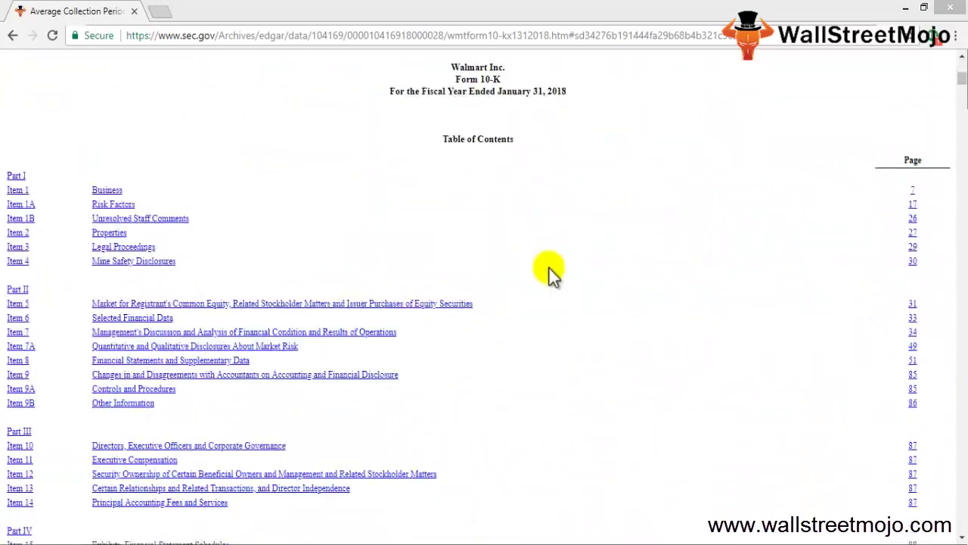
click(123, 247)
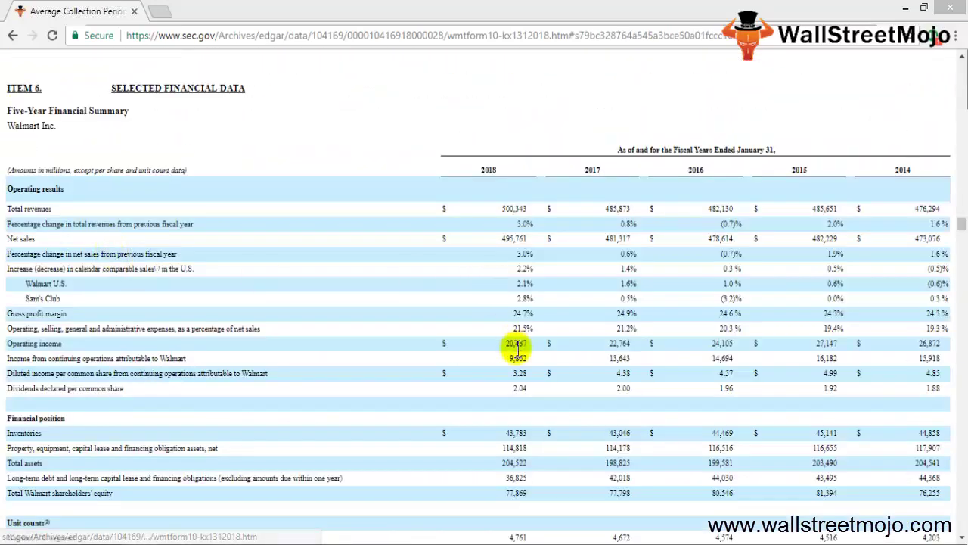
scroll(322, 357, down, 1)
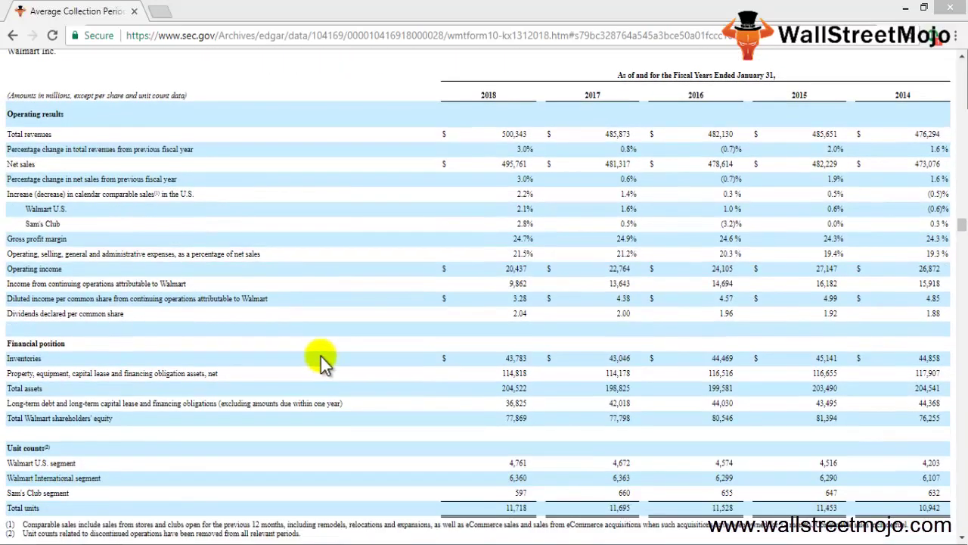
scroll(320, 356, up, 1)
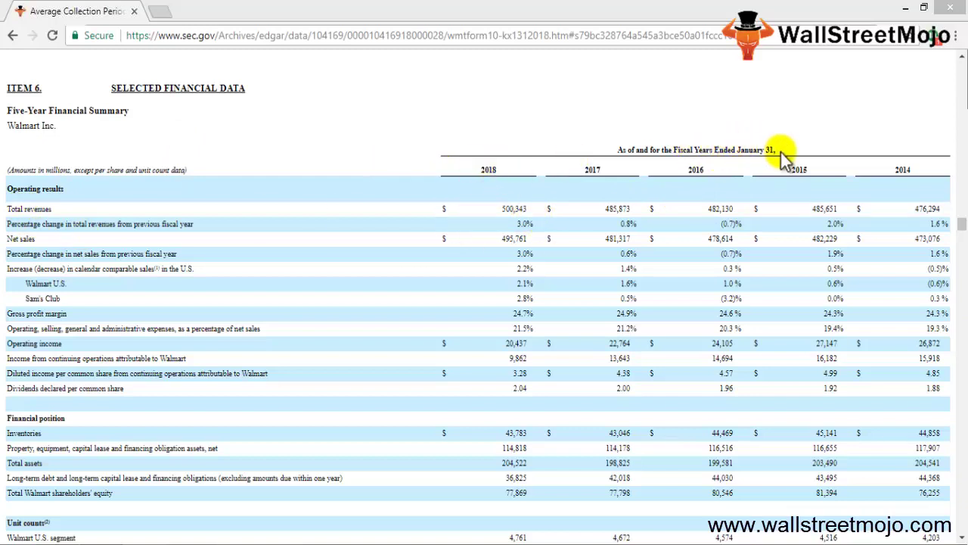
- Highlight the 2018 total revenues figure and the "Amounts in millions" note in the five-year summary
double_click(516, 209)
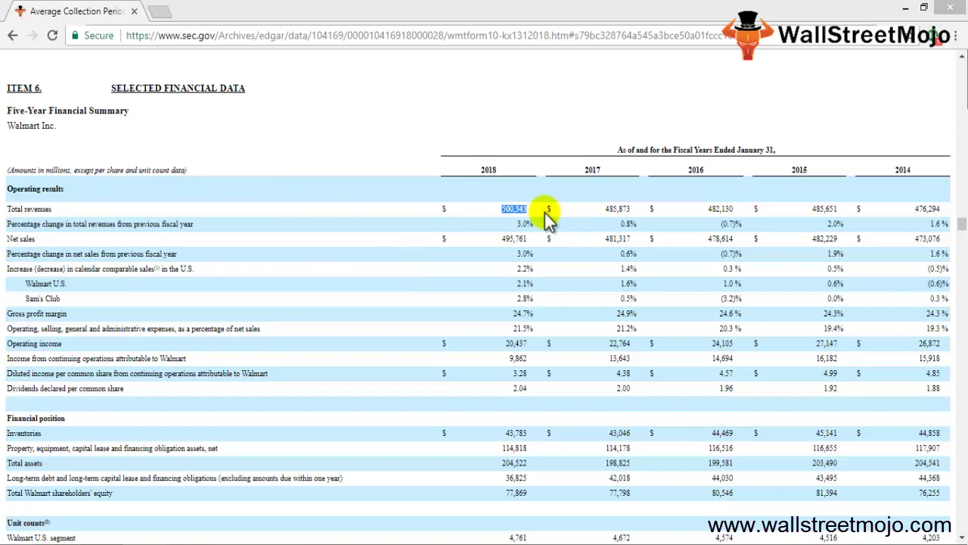
scroll(550, 221, up, 1)
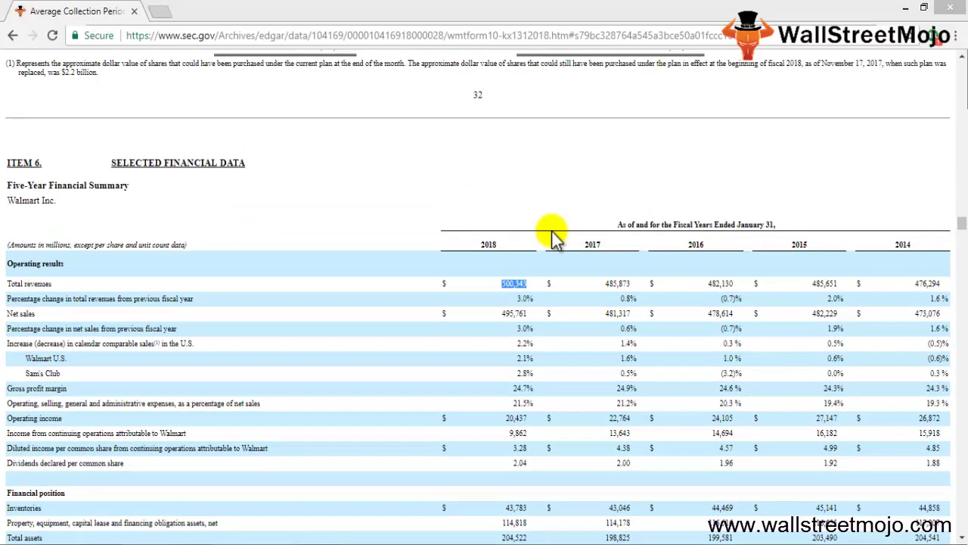
drag(73, 245, 20, 244)
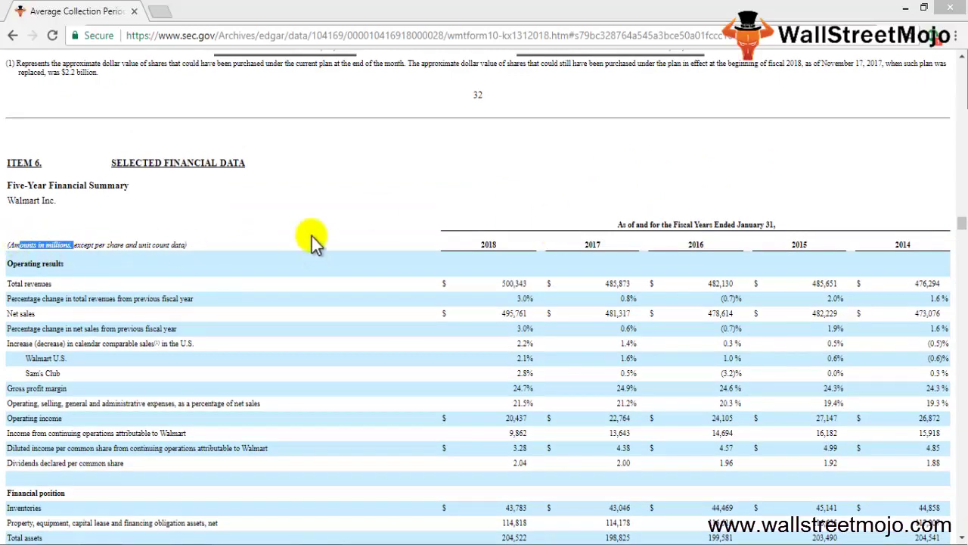
drag(529, 284, 501, 284)
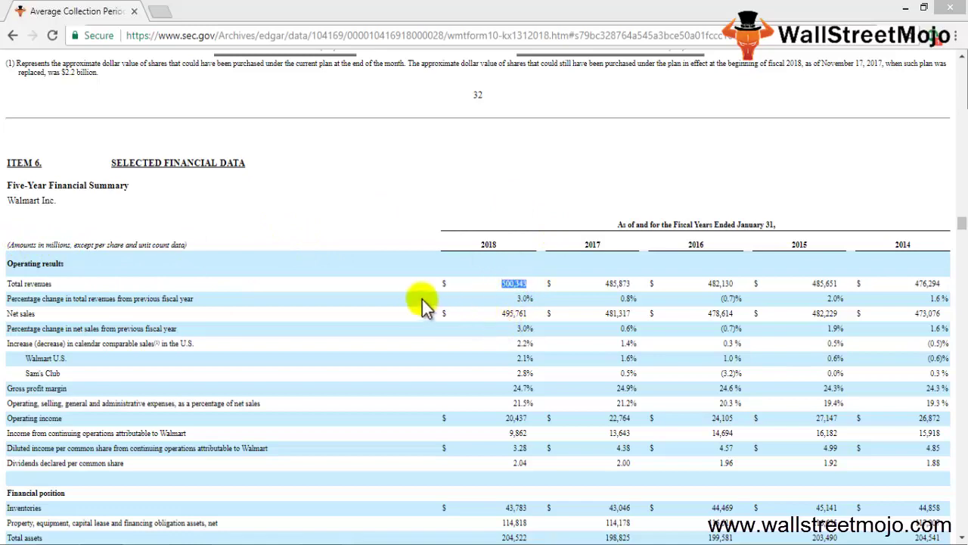
scroll(410, 300, down, 2)
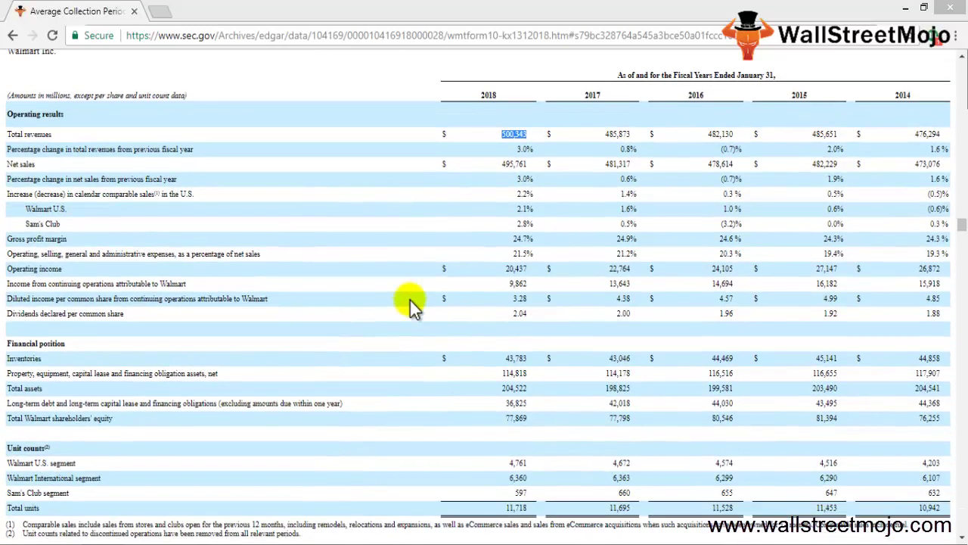
- Go from the five-year summary to the Consolidated Results of Operations table and highlight the 2018 total revenues figure
scroll(410, 300, down, 1)
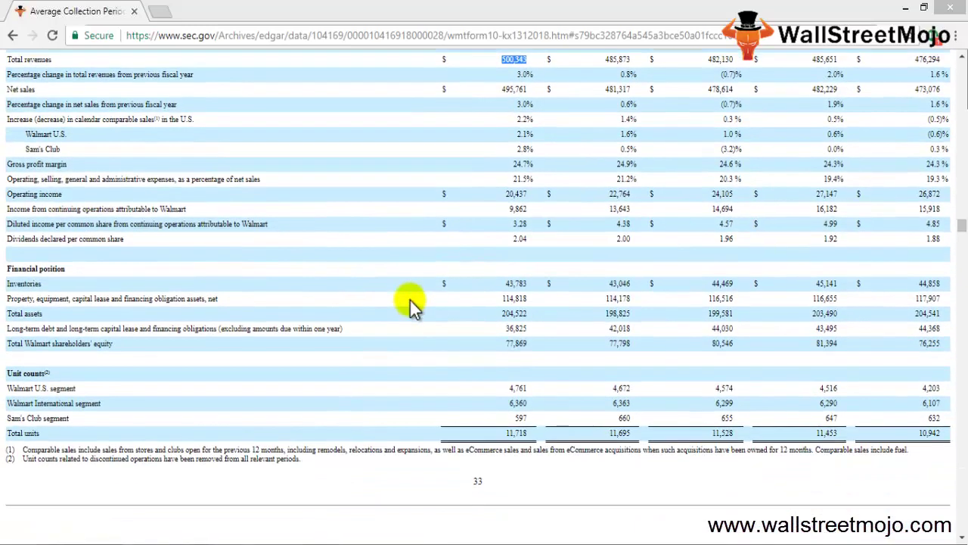
scroll(410, 299, down, 12)
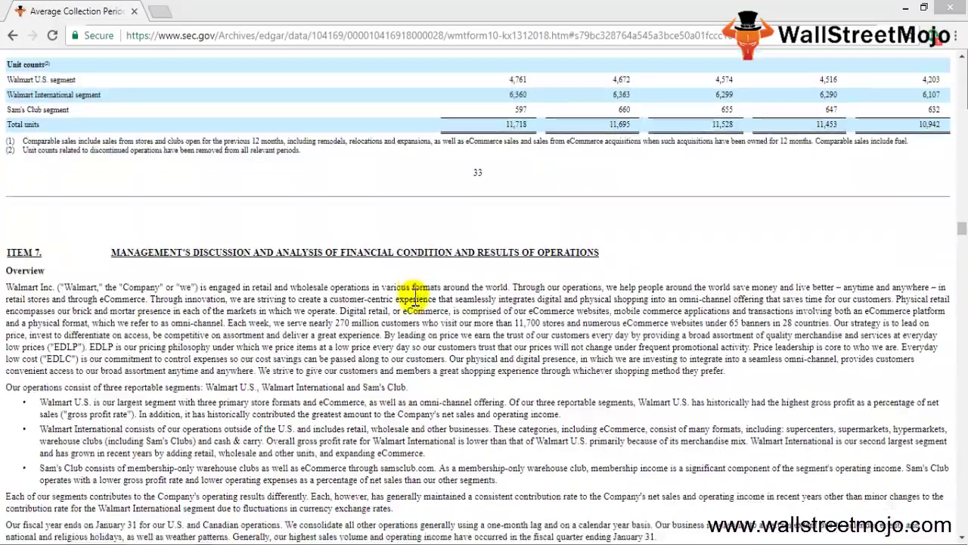
scroll(415, 294, down, 15)
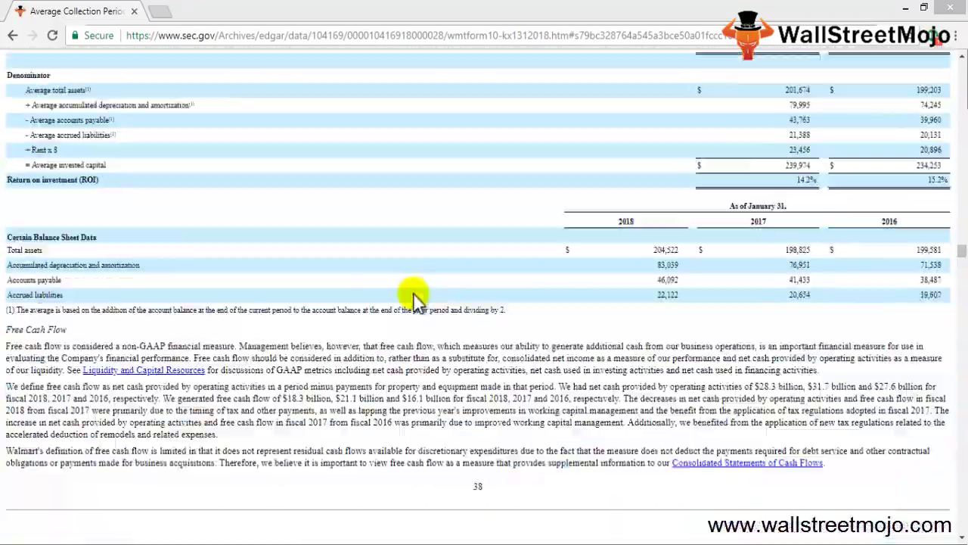
scroll(413, 292, up, 1)
scroll(412, 293, down, 7)
scroll(412, 292, up, 8)
scroll(413, 288, up, 1)
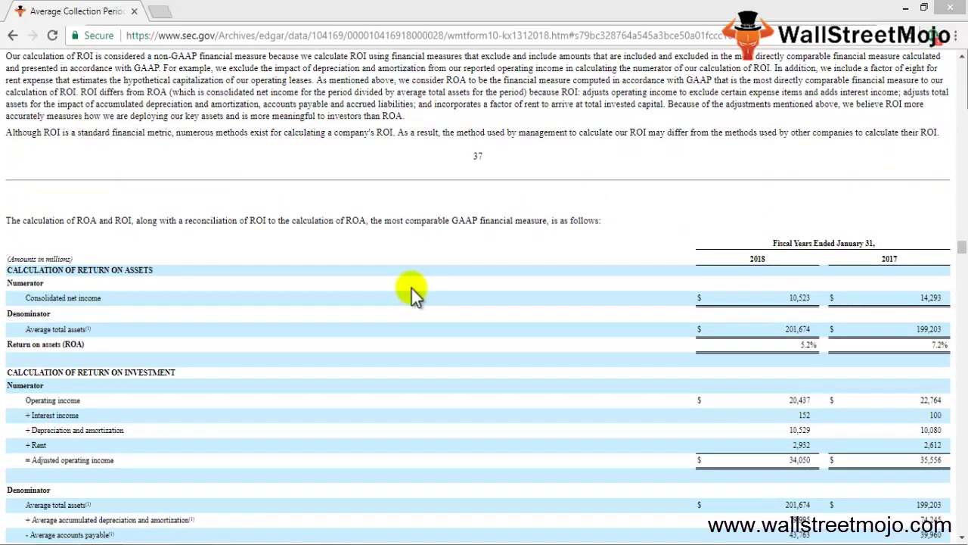
scroll(411, 288, down, 7)
scroll(411, 287, down, 10)
scroll(413, 284, up, 3)
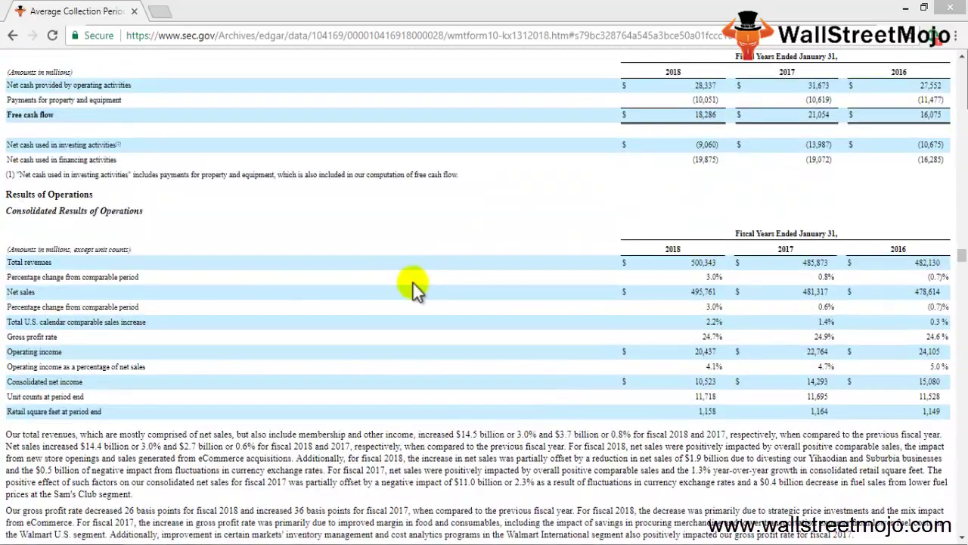
double_click(711, 261)
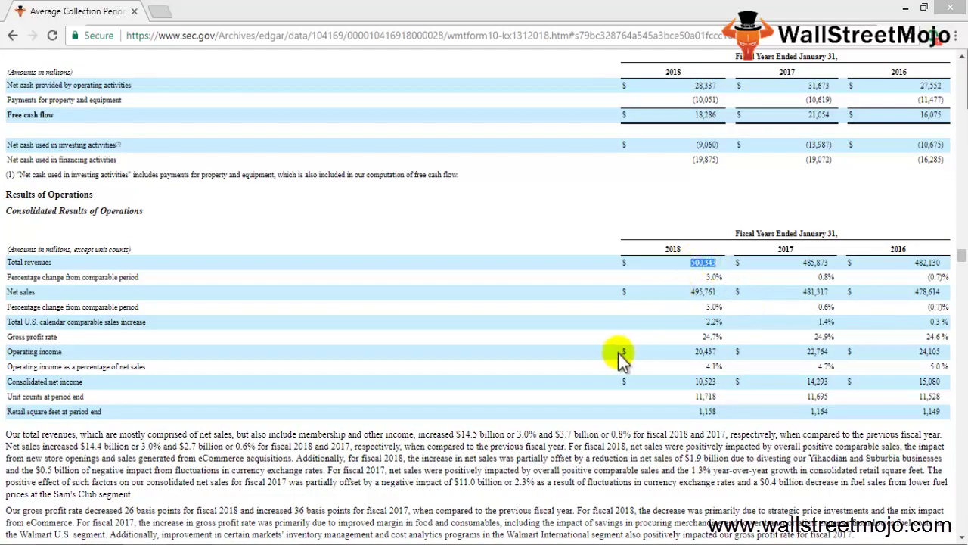
click(955, 265)
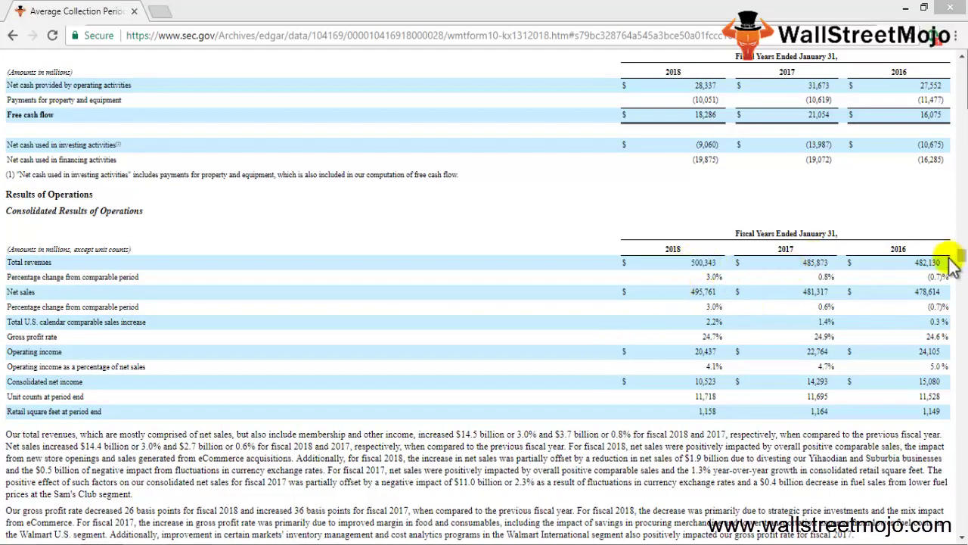
- Look through the 10-K between Item 6's five-year summary and the Consolidated Results of Operations table to compare the revenue tables
scroll(501, 299, down, 15)
scroll(502, 299, up, 8)
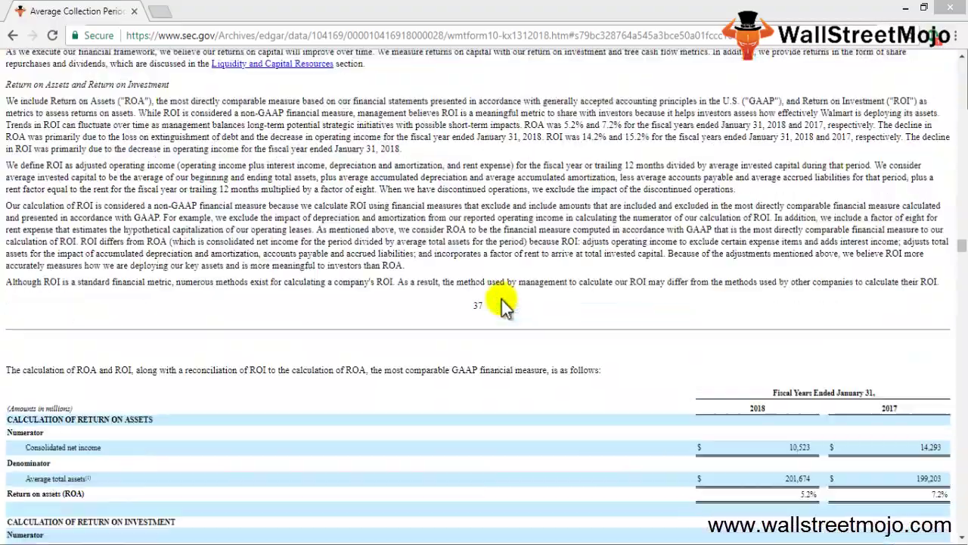
scroll(503, 300, up, 15)
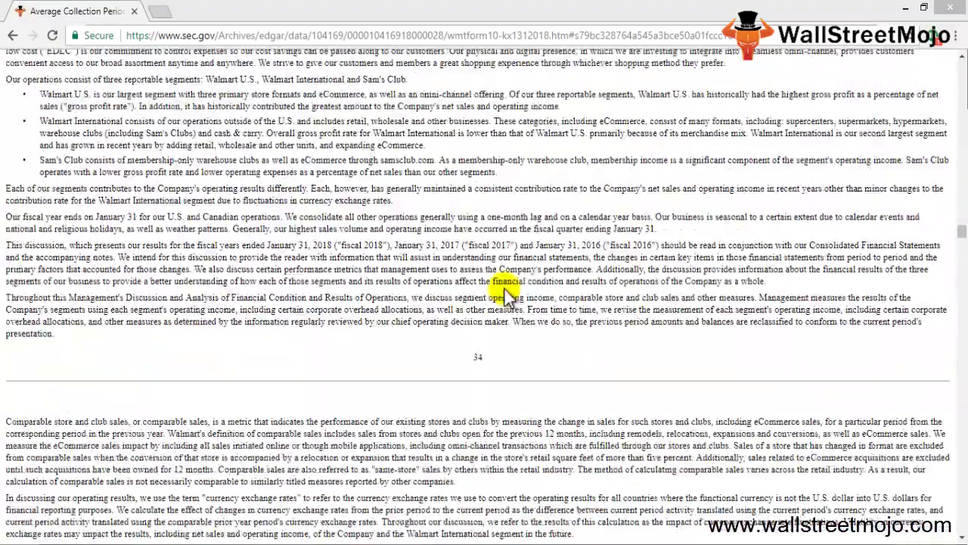
scroll(506, 289, up, 5)
scroll(506, 289, down, 1)
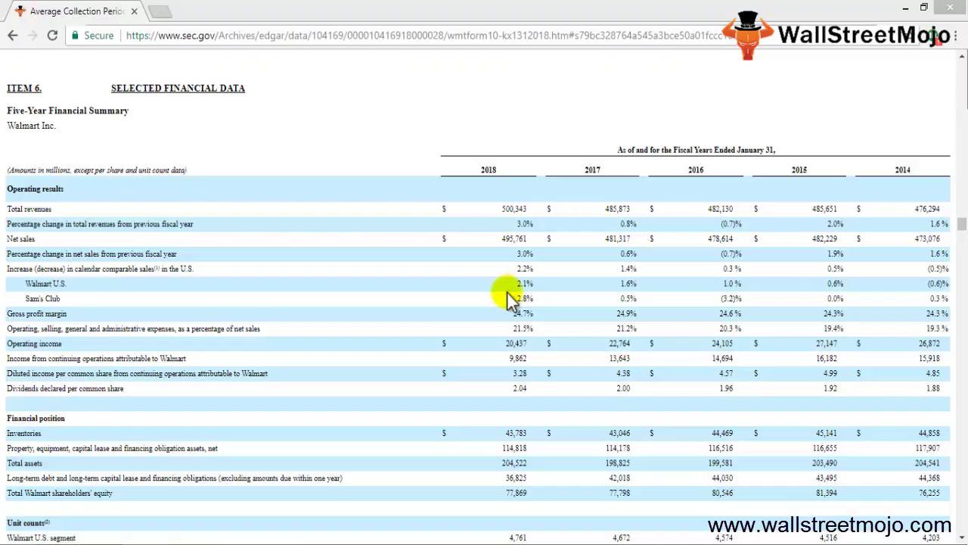
scroll(514, 287, down, 15)
scroll(516, 286, down, 12)
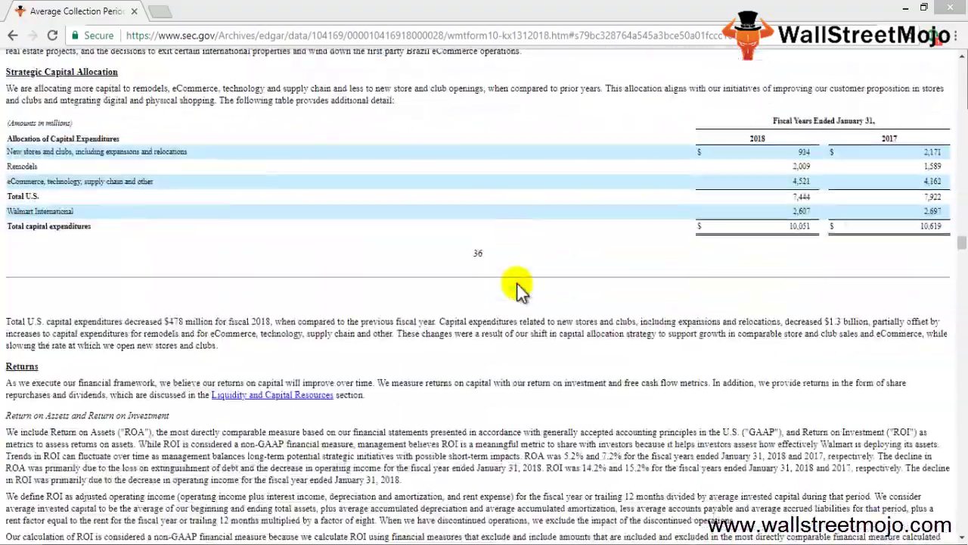
scroll(516, 286, down, 10)
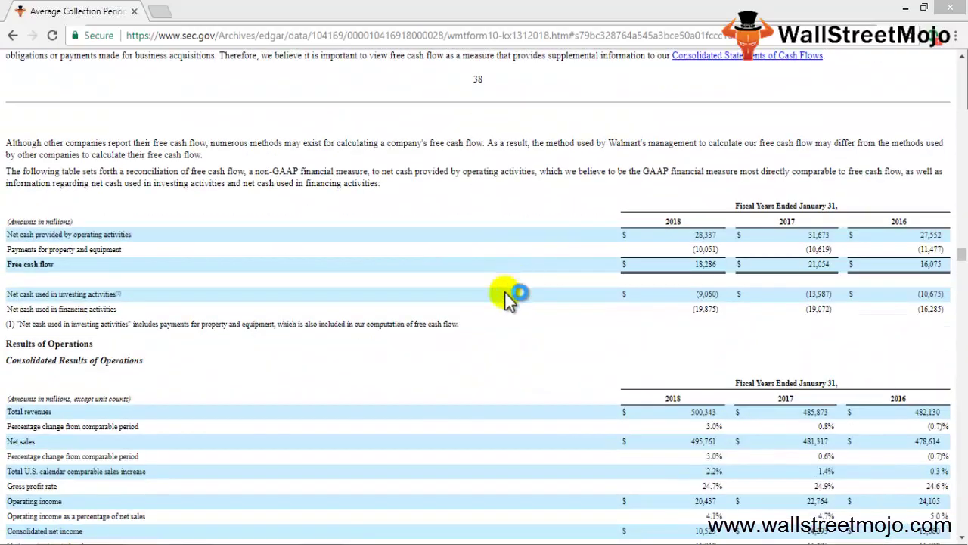
scroll(644, 364, down, 1)
scroll(643, 364, up, 6)
scroll(644, 364, up, 5)
scroll(641, 366, up, 15)
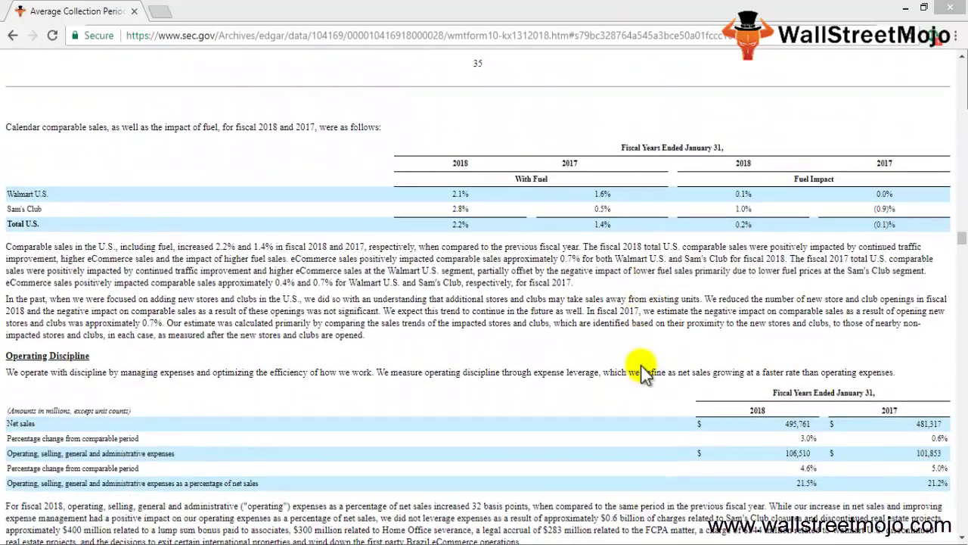
scroll(645, 374, down, 15)
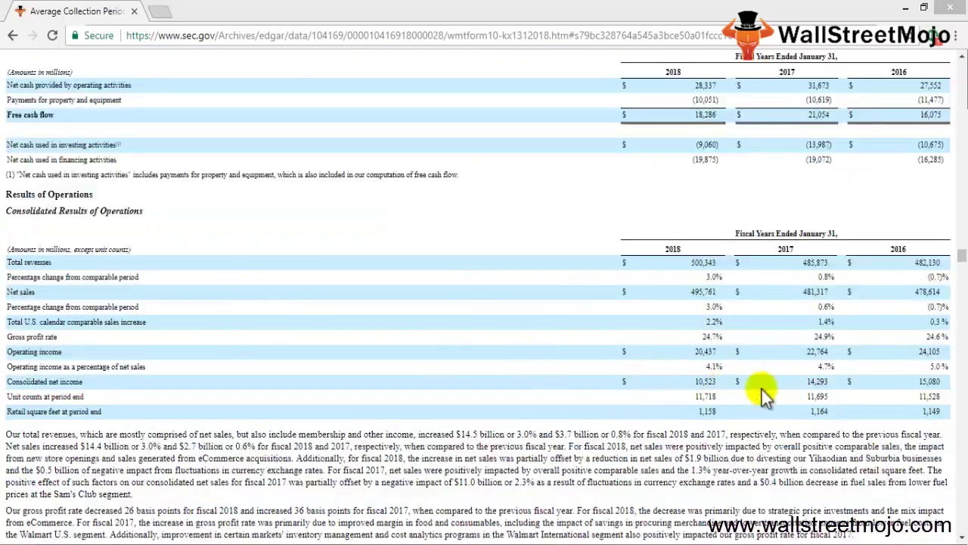
- Copy the Total revenues row for 2018 to 2016 from Consolidated Results of Operations, switch to Excel and paste it as plain text at F5
drag(945, 260, 679, 263)
drag(537, 264, 9, 273)
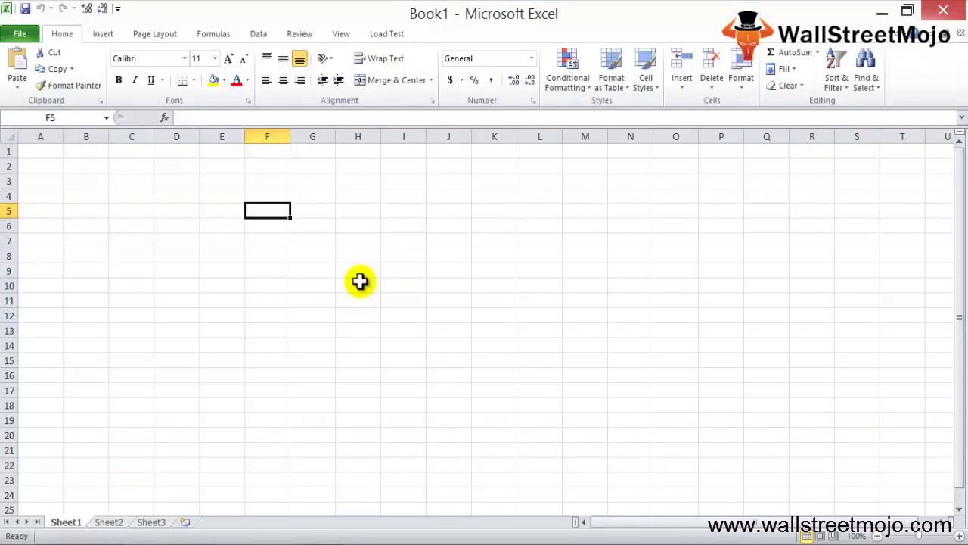
key(ctrl+alt+v)
key(Down)
key(Down)
key(Return)
- Autofit the width of column F to the Total revenues label in F5
key(Down)
key(Up)
key(Up)
key(Down)
key(Left)
key(Right)
key(ctrl+c)
key(Down)
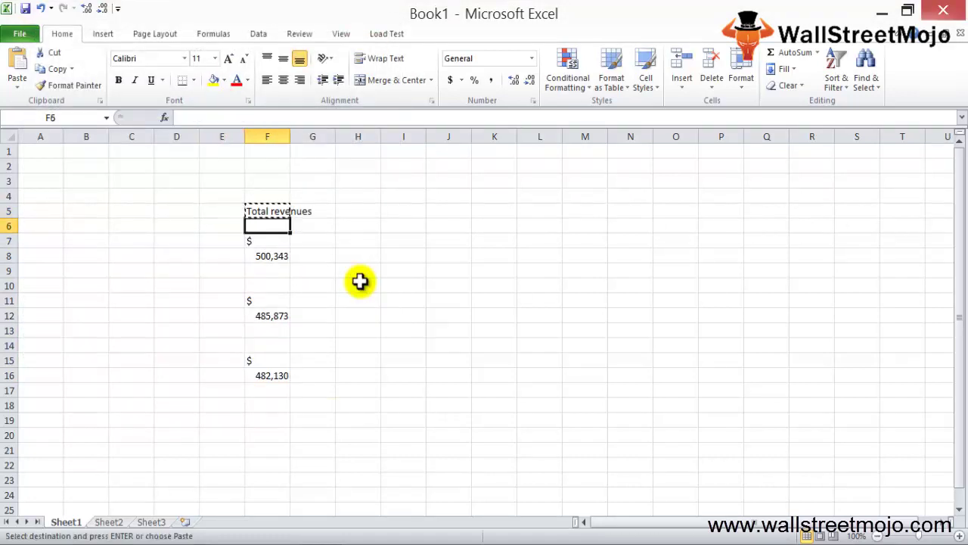
key(Up)
key(Up)
key(alt)
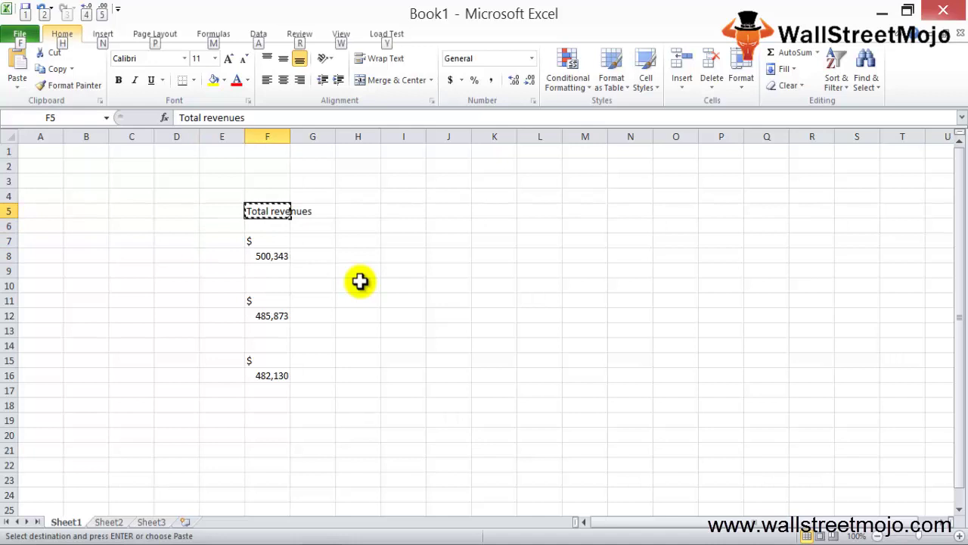
key(h)
key(o)
key(i)
key(Down)
key(Down)
key(Down)
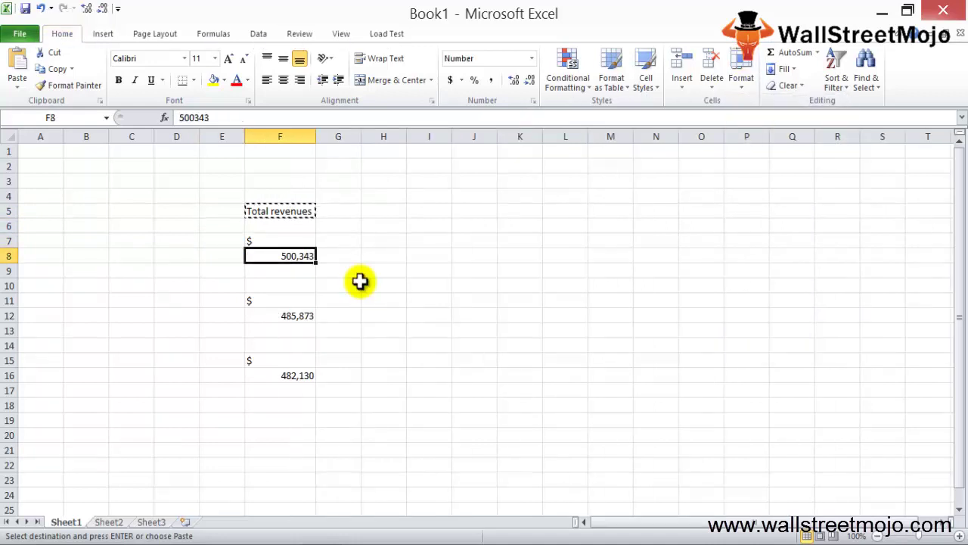
key(shift+Down)
key(shift+Down)
key(shift+Down)
key(shift+Down)
key(shift+Down)
key(shift+Down)
key(shift+Down)
key(shift+Down)
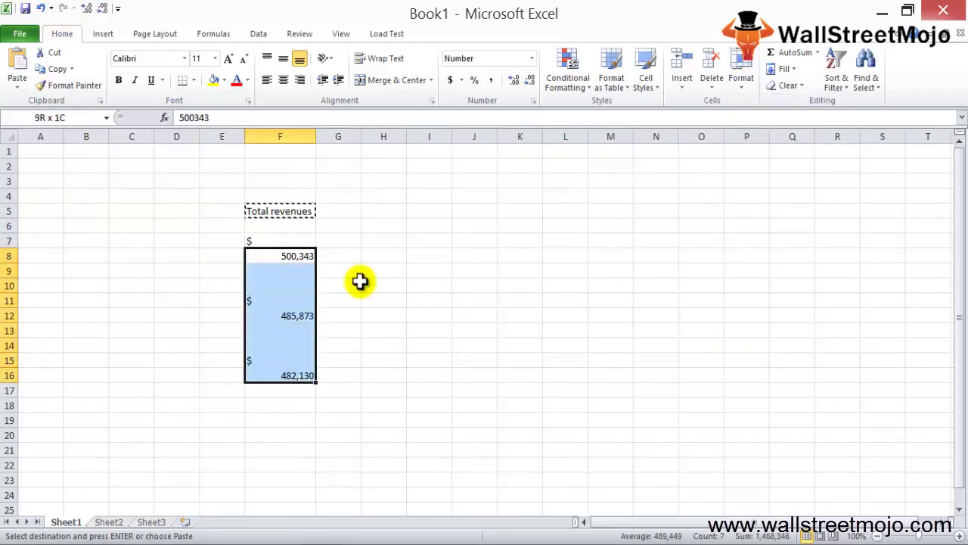
key(ctrl+c)
key(Up)
key(Up)
key(Up)
key(Right)
key(Right)
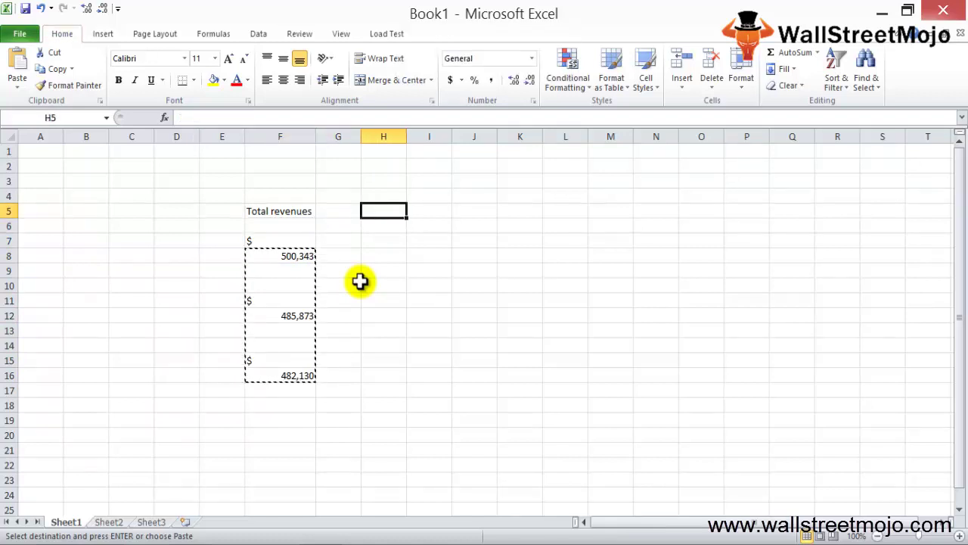
key(Escape)
- Copy the revenue figures in F8:F16 and paste them at H5 as formulas, transposed into a row
key(Down)
key(Down)
key(Down)
key(Left)
key(Left)
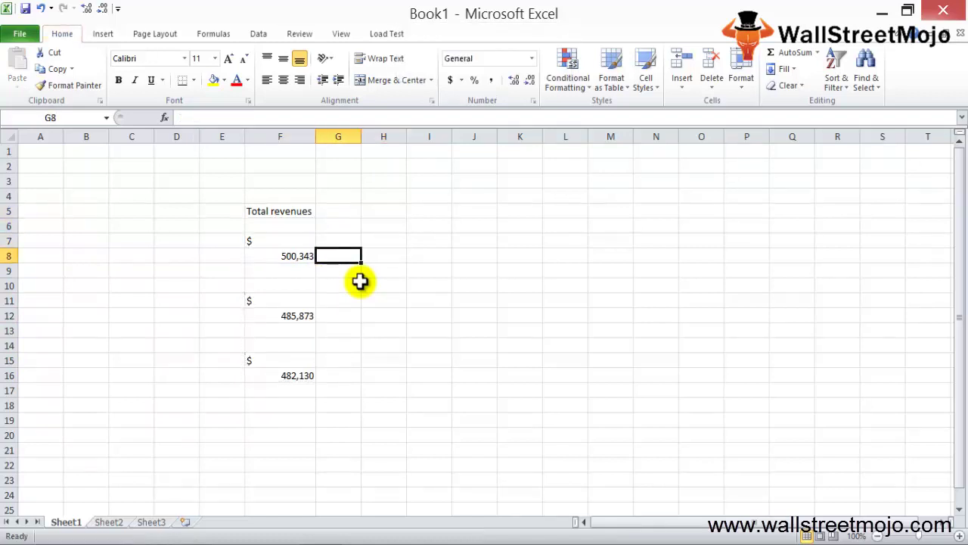
key(shift+Down)
key(shift+Down)
key(shift+Down)
key(shift+Down)
key(shift+Down)
key(shift+Down)
key(shift+Down)
key(shift+Down)
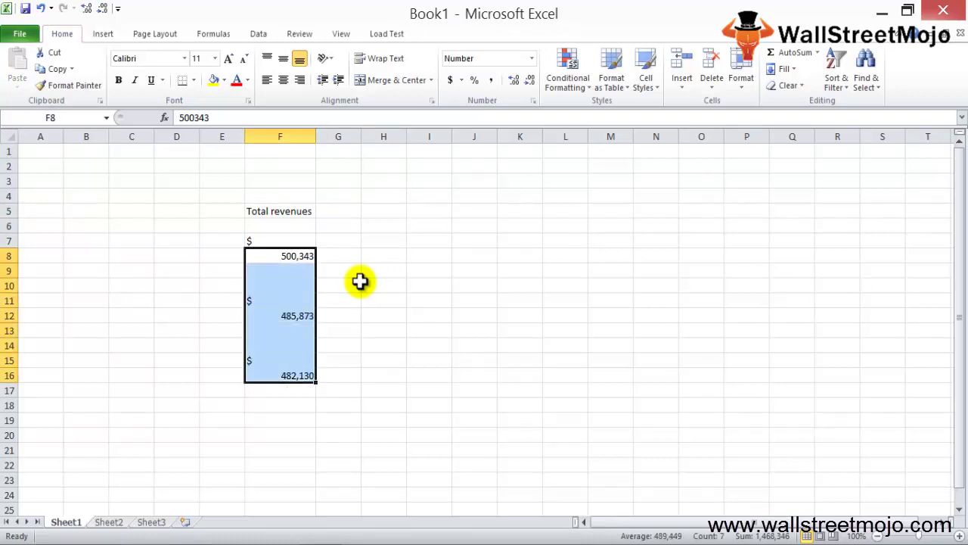
key(ctrl+c)
key(Right)
key(Right)
key(Up)
key(Up)
key(Up)
key(ctrl+alt+v)
key(Down)
key(Down)
key(Down)
key(Down)
key(Down)
key(Down)
key(Down)
key(Down)
key(Down)
key(Down)
key(Down)
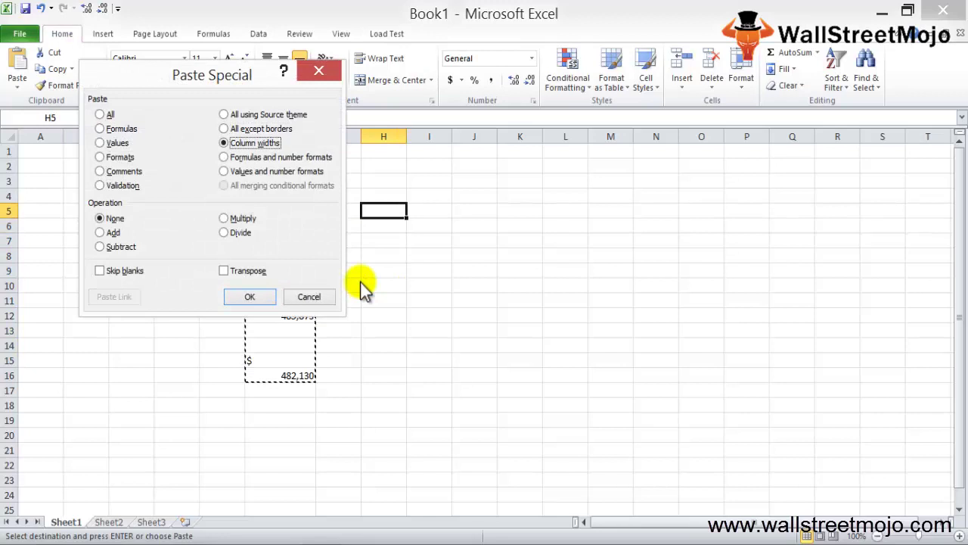
key(Tab)
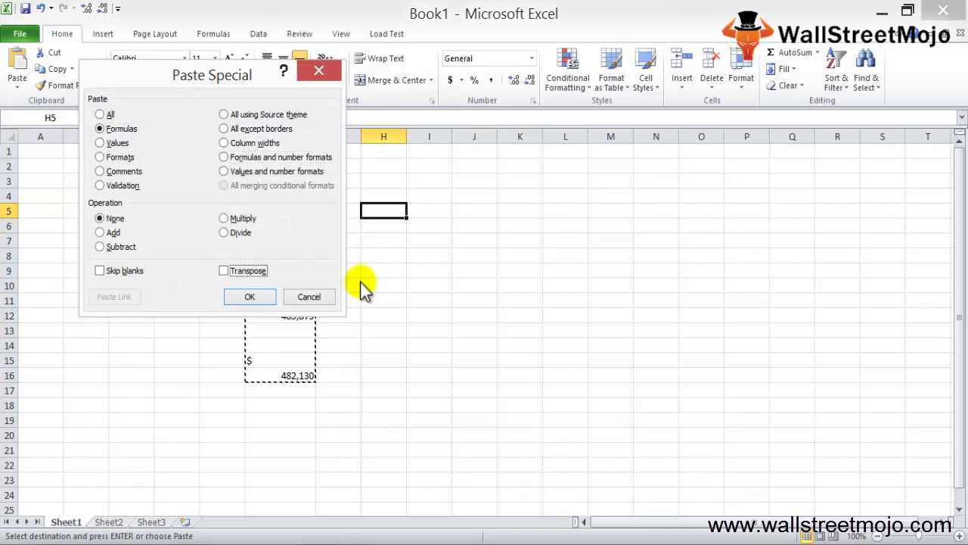
key(space)
key(Return)
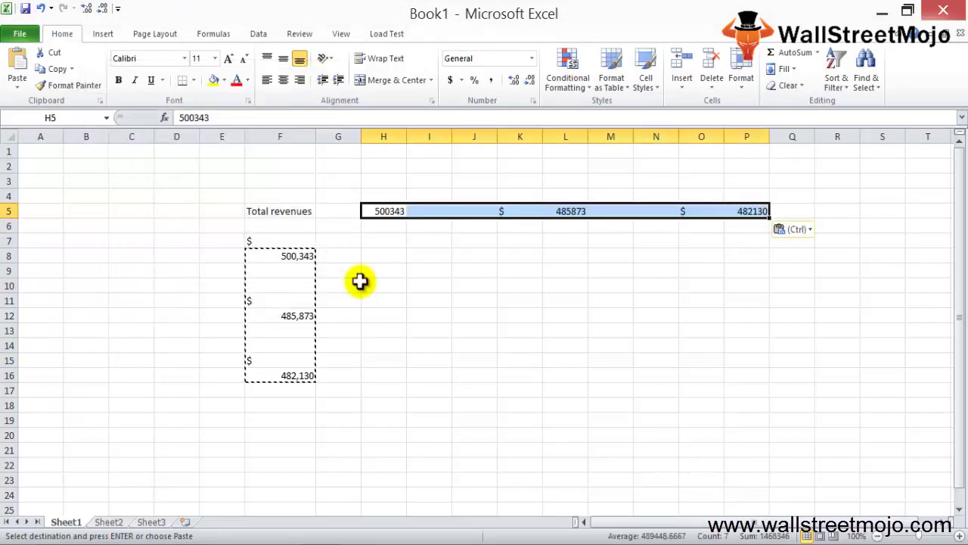
- Clear the original vertical revenue figures and dollar signs from F7:F16
key(Left)
key(Left)
key(Down)
key(Down)
key(shift+Down)
key(shift+Down)
key(shift+Down)
key(shift+Down)
key(shift+Down)
key(shift+Down)
key(shift+Down)
key(shift+Down)
key(shift+Down)
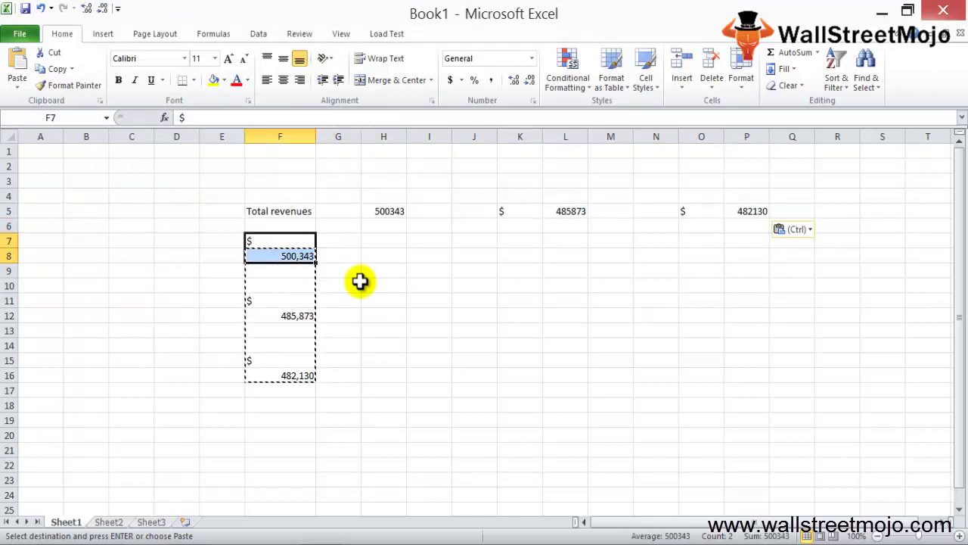
key(Delete)
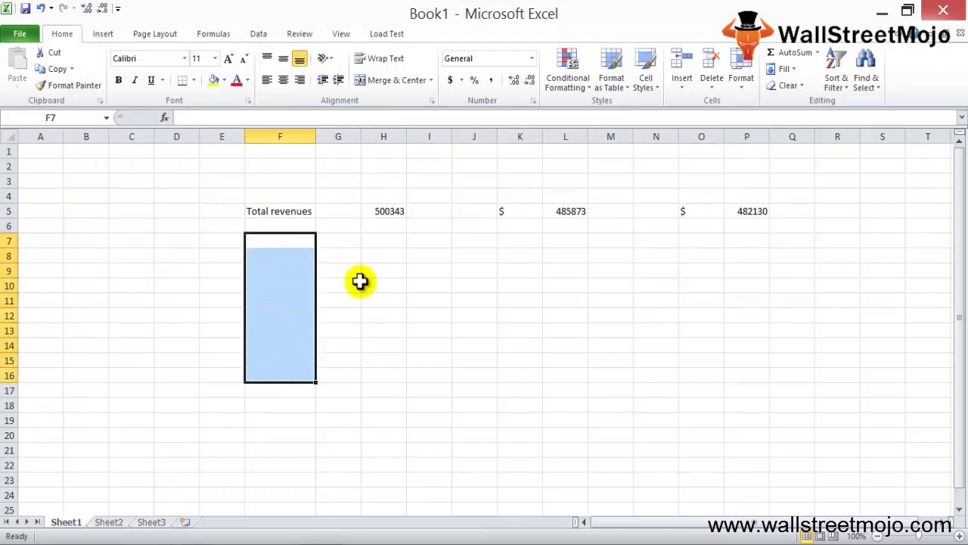
- Move the revenue figure 485873 from L5 to J5
key(Up)
key(Right)
key(Up)
key(Right)
key(Right)
key(Right)
key(Right)
key(Right)
key(ctrl+c)
key(Left)
key(Left)
key(Left)
key(Right)
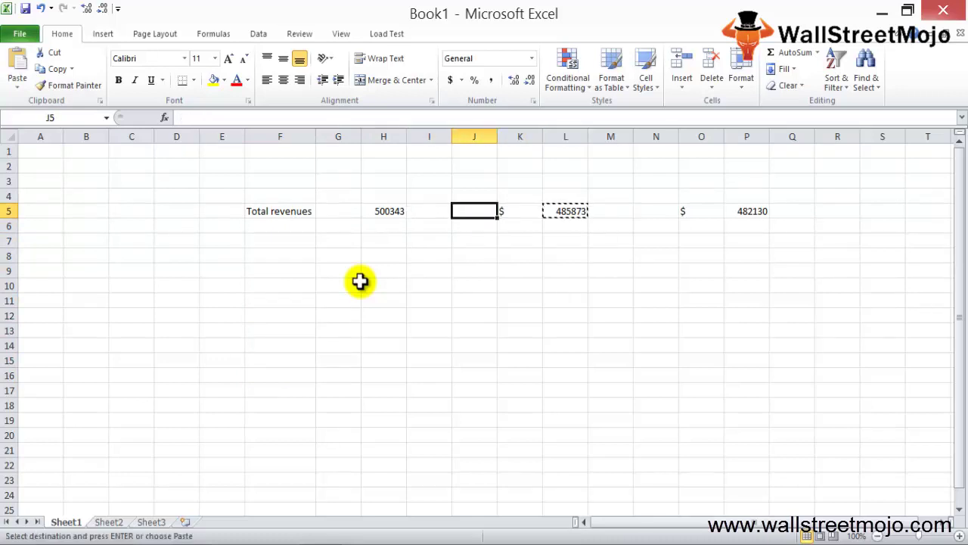
key(ctrl+v)
- Move the revenue figure 482130 from P5 to L5
key(Right)
key(Right)
key(Right)
key(Right)
key(Right)
key(Right)
key(ctrl+x)
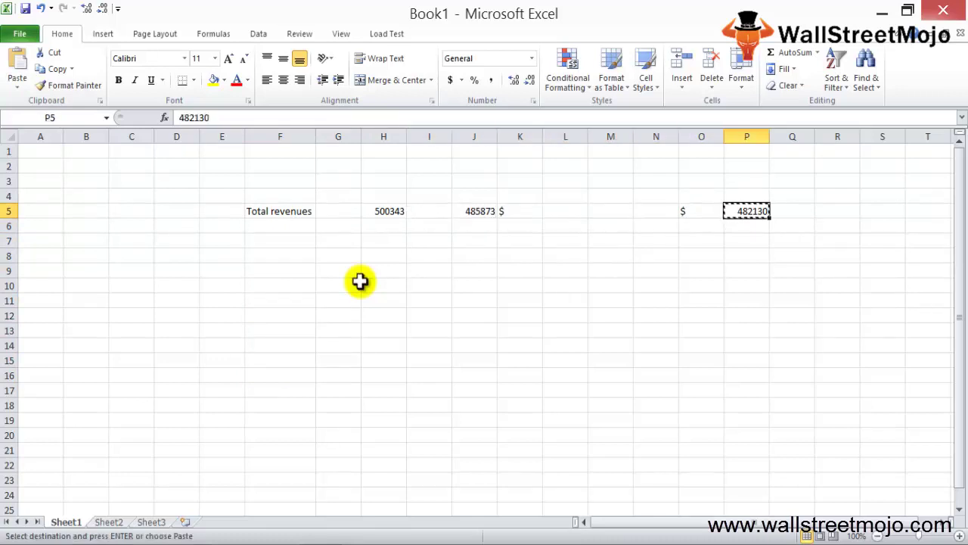
key(Left)
key(Left)
key(Left)
key(Left)
key(ctrl+v)
- Delete the stray dollar signs in O5 and K5 of the Total revenues row
key(Right)
key(Right)
key(Right)
key(Delete)
key(Left)
key(Left)
key(Left)
key(Left)
key(Delete)
key(Left)
key(Left)
key(Left)
- Check the fiscal years in Walmart's 10-K and enter the year heading 2018 in H3 above the first revenue figure in Excel
key(alt+Tab)
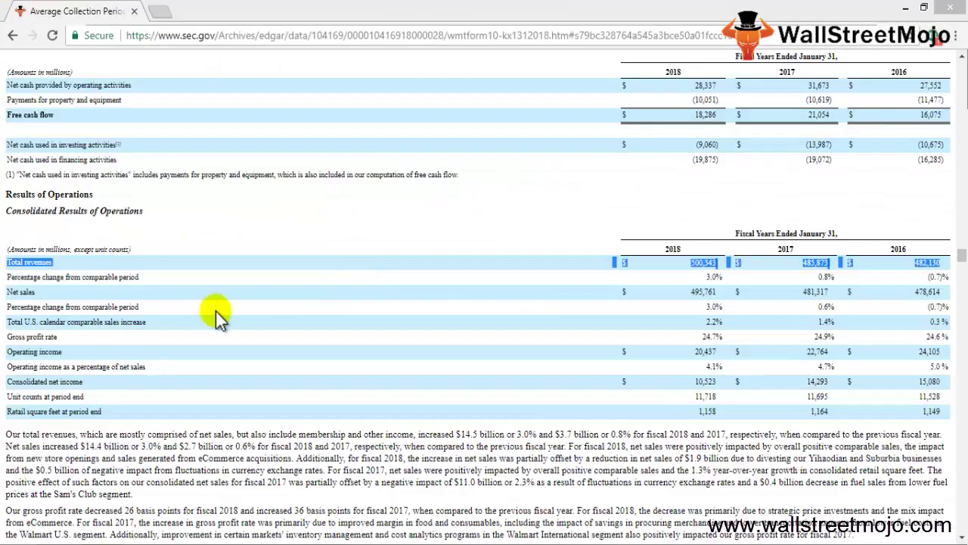
click(580, 249)
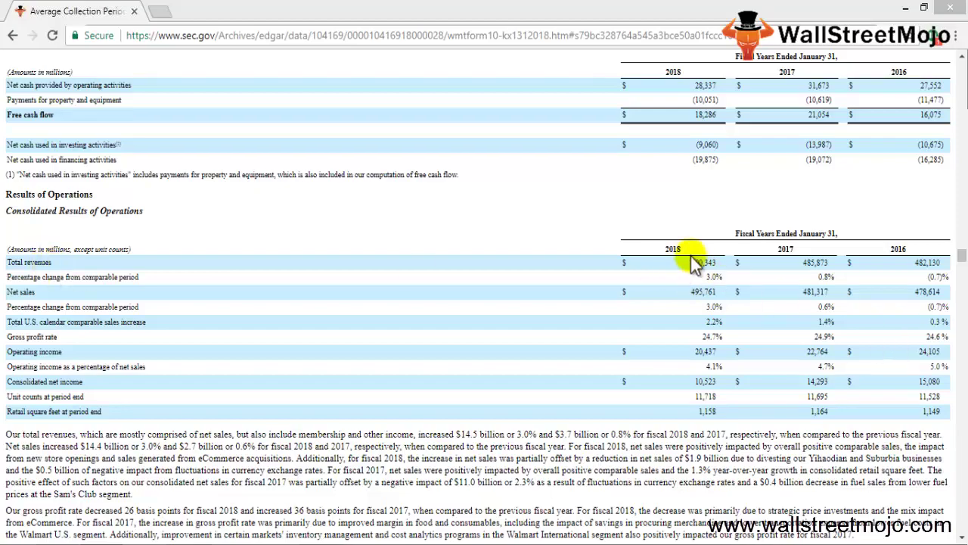
key(alt+Tab)
click(367, 195)
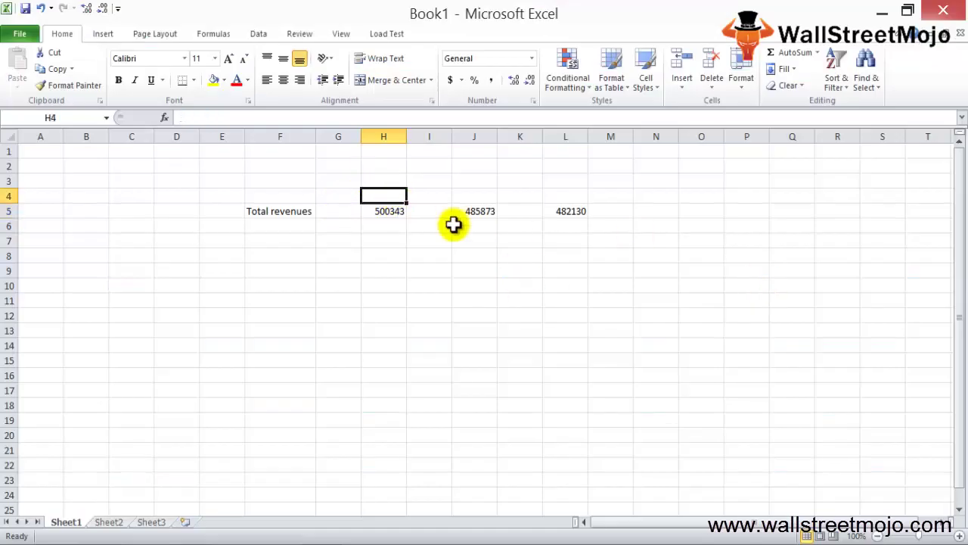
text(2018)
key(Return)
- Enter the year headings 2017 in J3 and 2016 in L3 above the other revenue figures
key(Up)
key(Right)
key(Right)
text(2017)
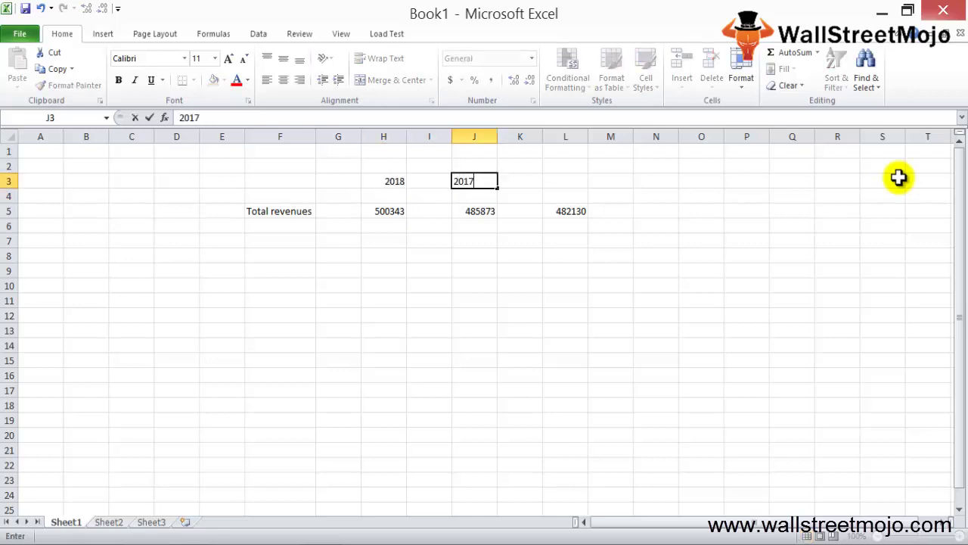
key(Return)
key(Up)
key(Right)
key(Right)
text(201)
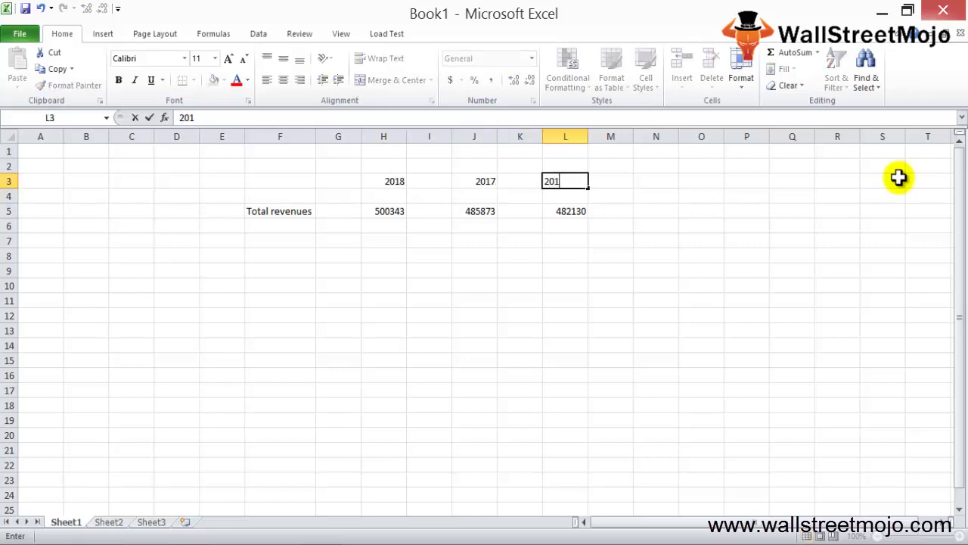
text(6)
key(Return)
- Select cell F7, two rows below the Total revenues label
key(Down)
key(Down)
key(Down)
key(Down)
key(Up)
key(Left)
key(Left)
key(Left)
key(Left)
key(Left)
key(Left)
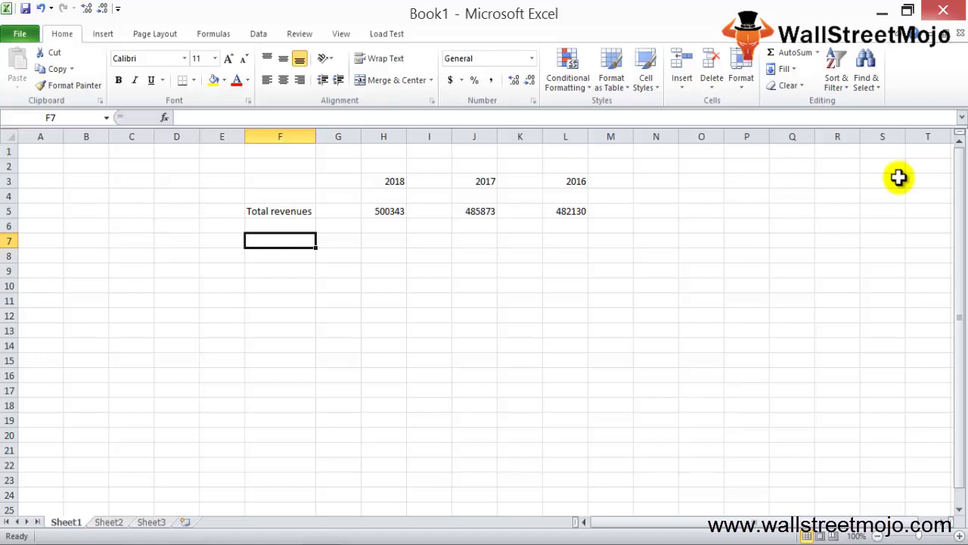
- Switch to the browser and find the Consolidated Balance Sheets in Walmart's 10-K
key(alt+Tab)
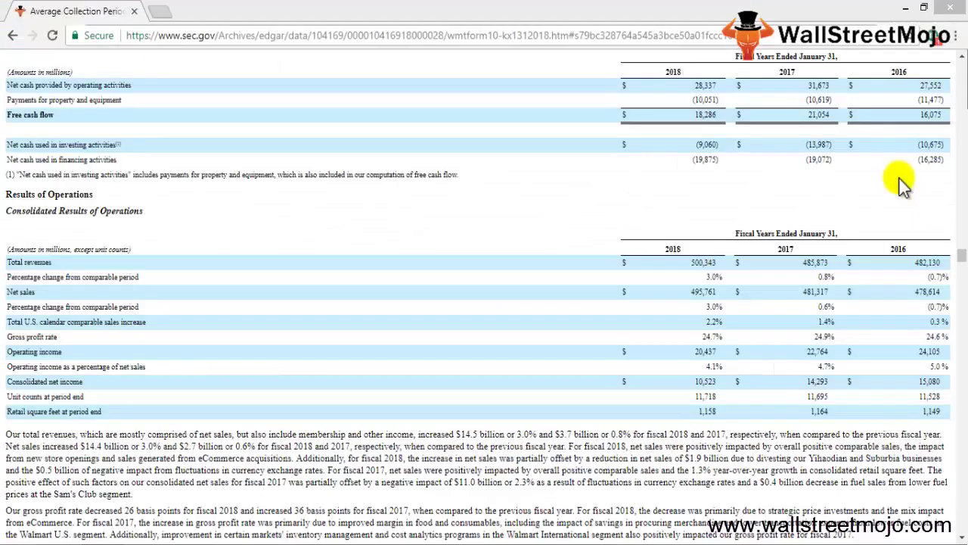
scroll(751, 421, up, 2)
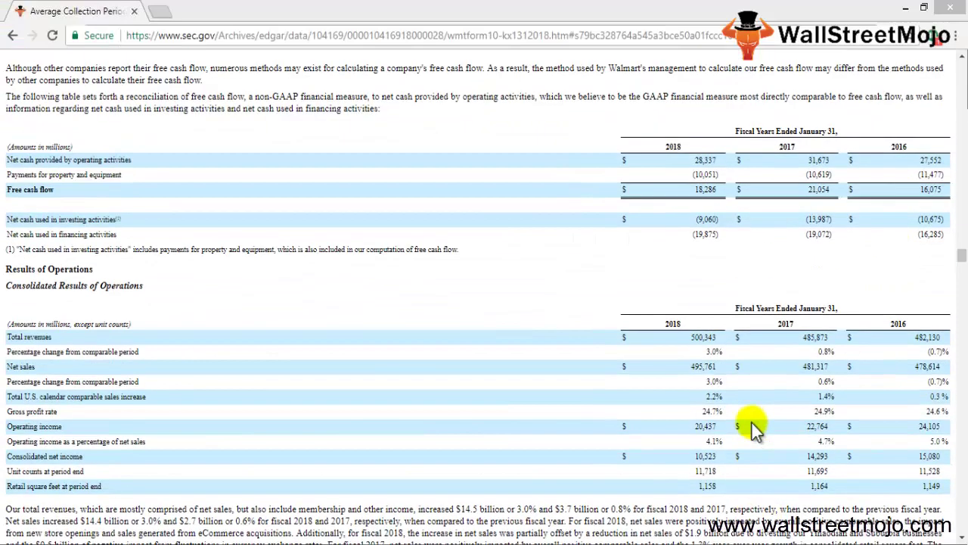
scroll(754, 423, down, 4)
scroll(756, 402, down, 10)
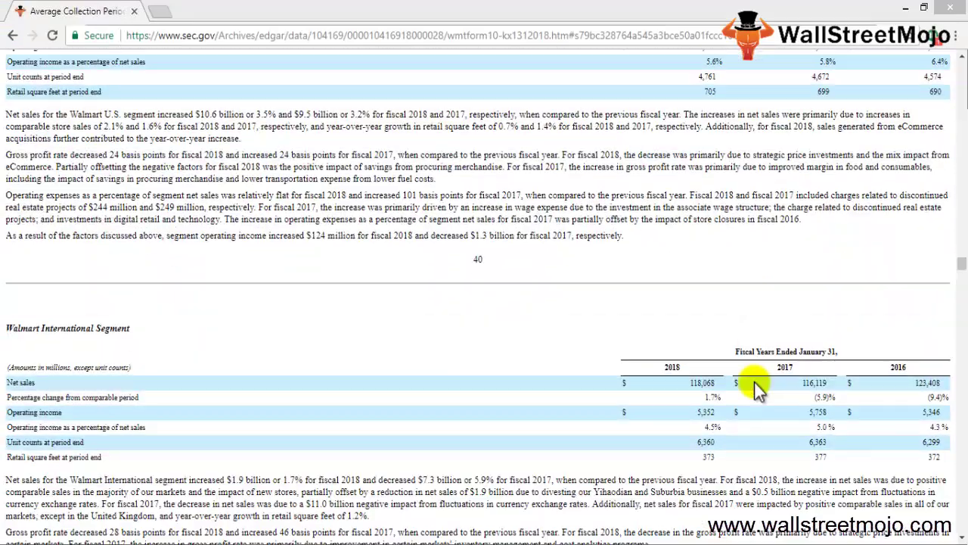
scroll(711, 382, down, 10)
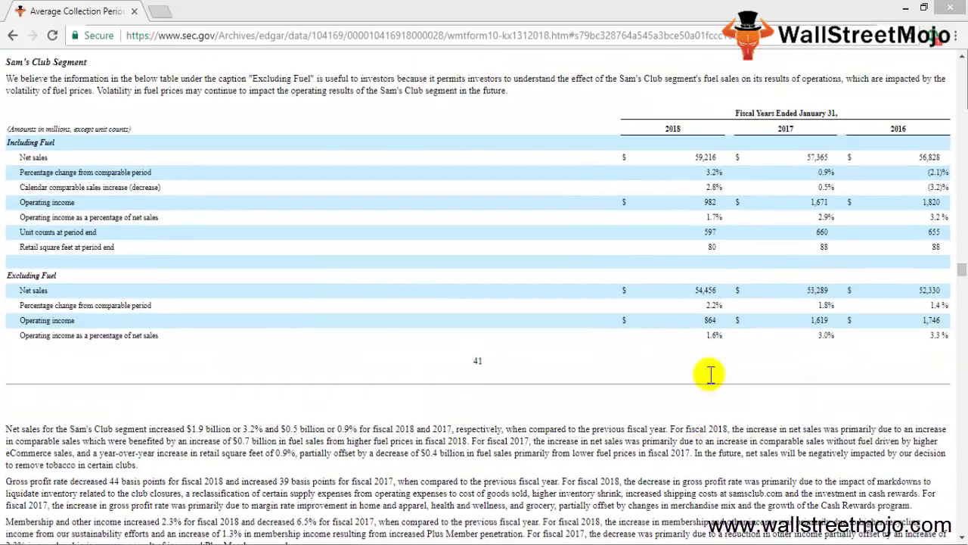
scroll(708, 372, up, 1)
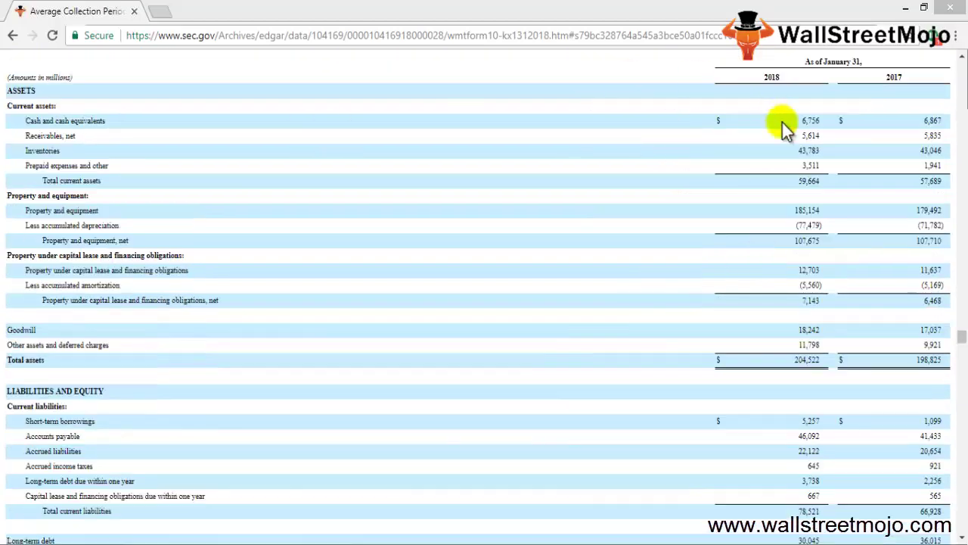
scroll(724, 158, up, 1)
scroll(722, 162, down, 1)
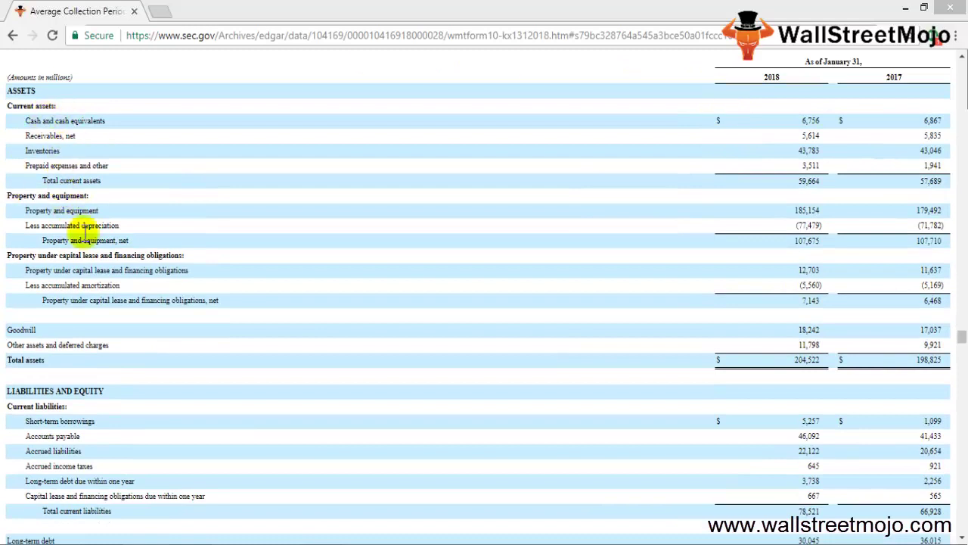
- Examine the Receivables, net amounts for 2018 and 2017 and look through the statements below the balance sheet
drag(25, 136, 76, 136)
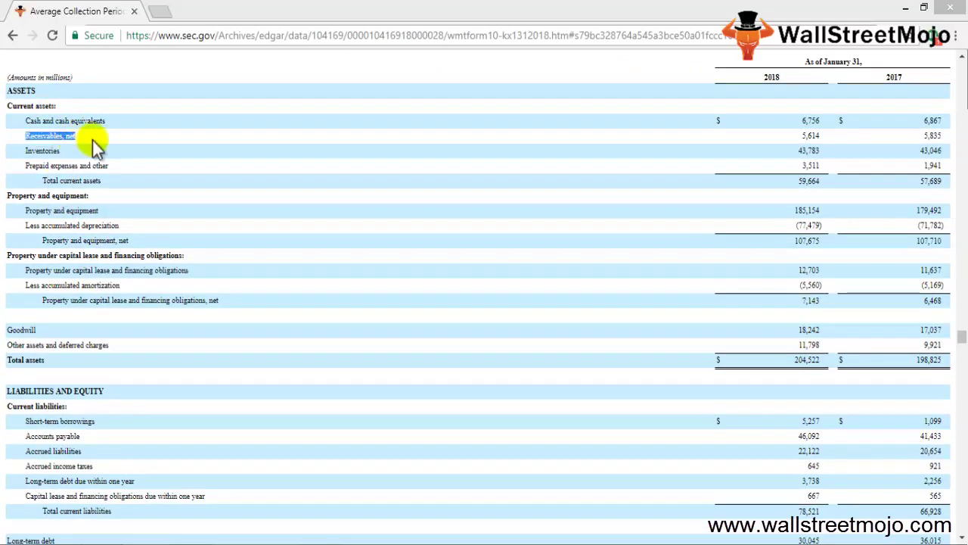
scroll(412, 226, up, 1)
scroll(410, 226, down, 1)
drag(823, 136, 801, 137)
scroll(622, 224, up, 1)
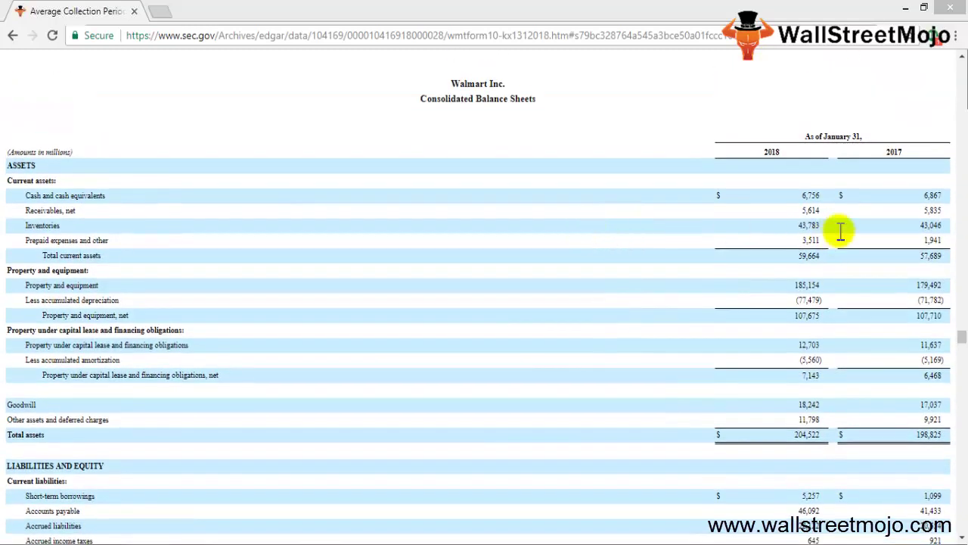
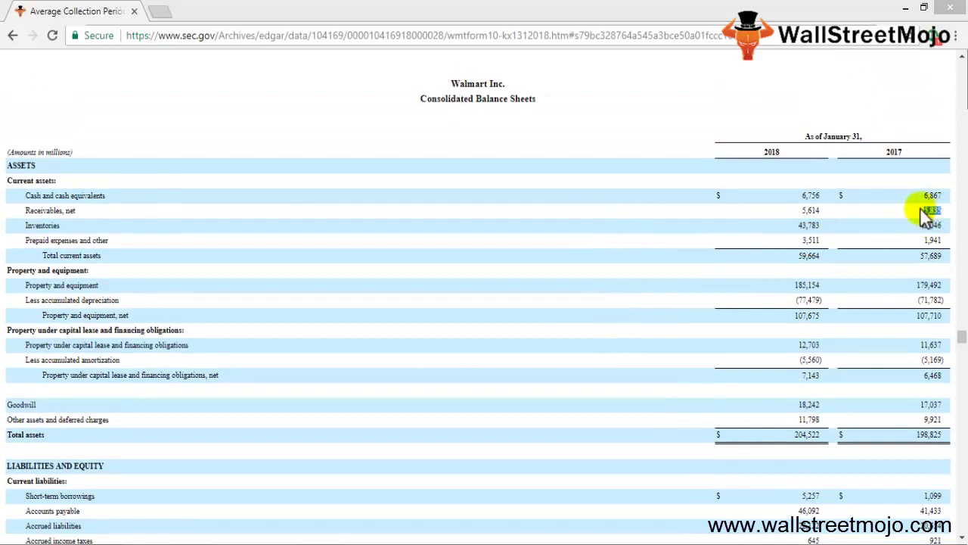
double_click(809, 212)
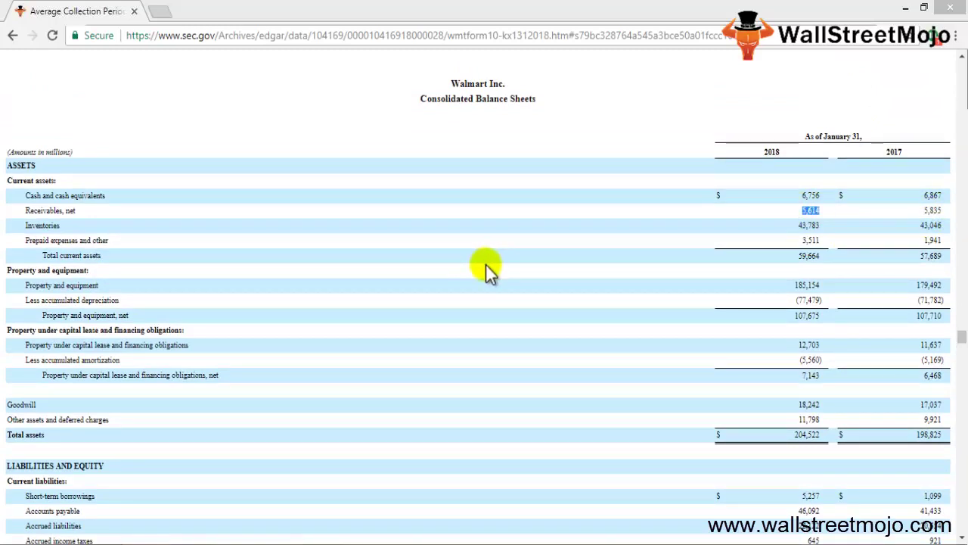
scroll(485, 263, down, 15)
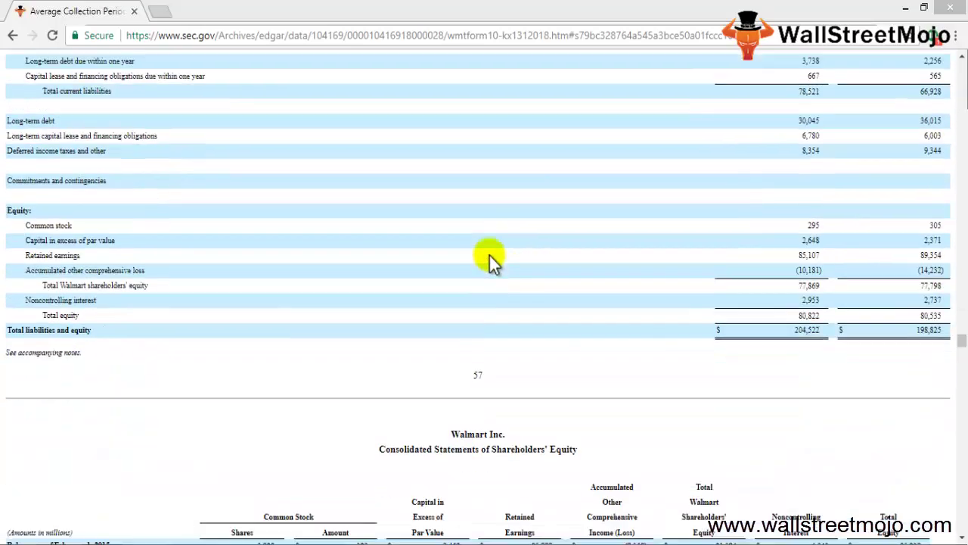
scroll(490, 255, up, 2)
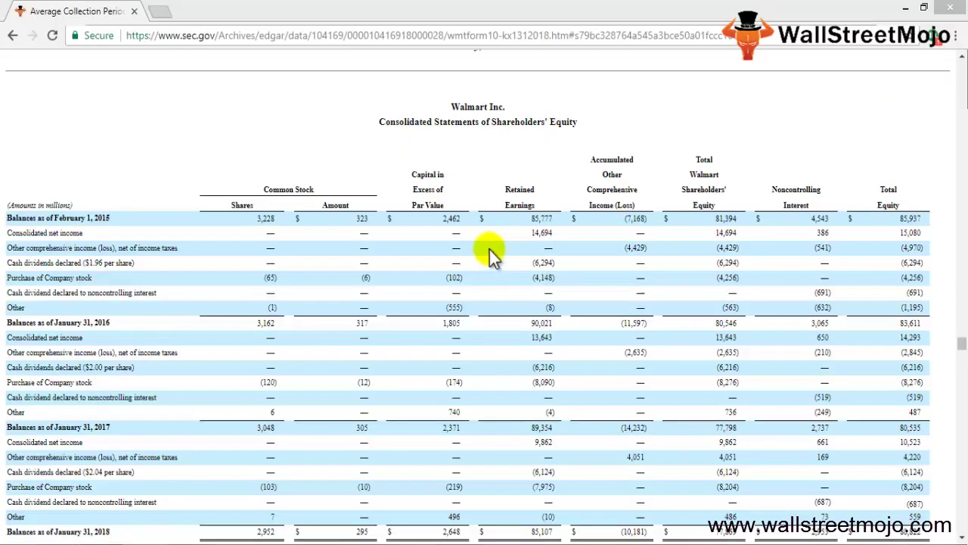
scroll(490, 255, up, 6)
scroll(492, 253, up, 5)
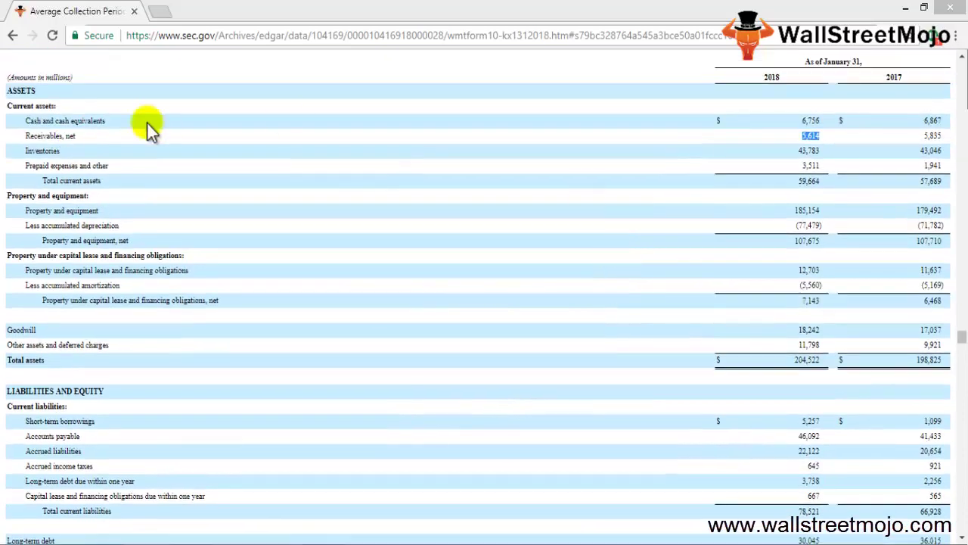
- Search the 10-K for "Receivables", go through the matches, and return to the balance sheet entry
double_click(44, 135)
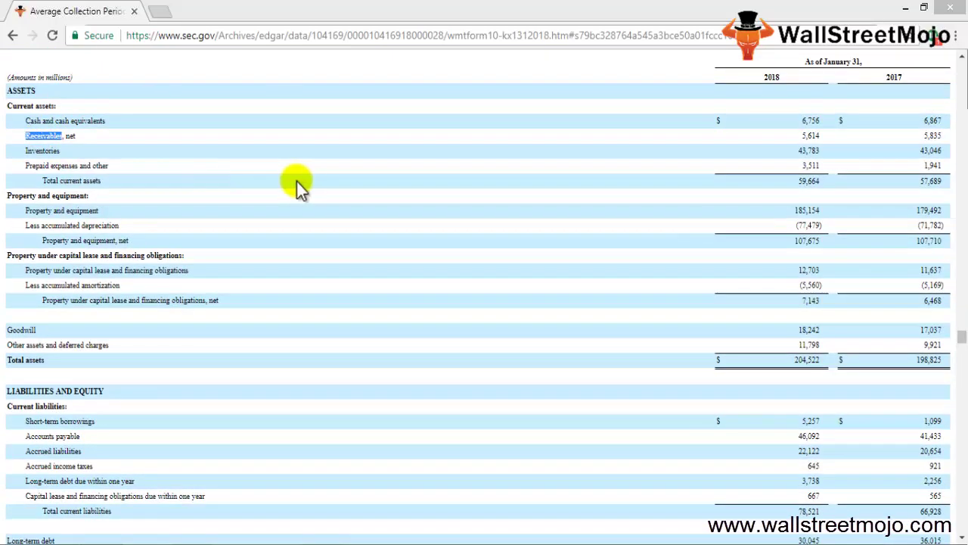
key(ctrl+f)
key(Return)
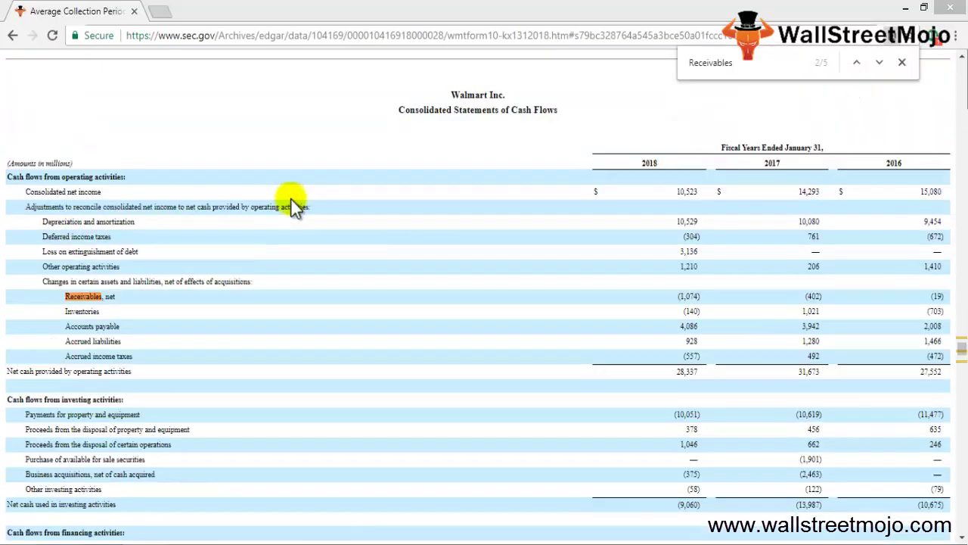
key(Return)
key(Return)
key(Return)
key(Return)
key(Return)
click(855, 63)
key(Escape)
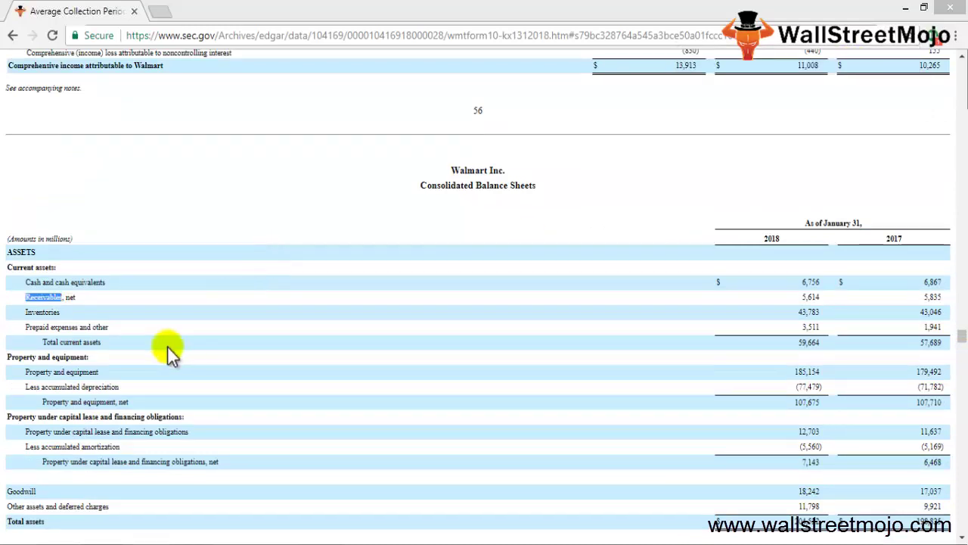
- Copy the 2017 amount 6,867 from the Cash and cash equivalents row of the balance sheet
click(800, 320)
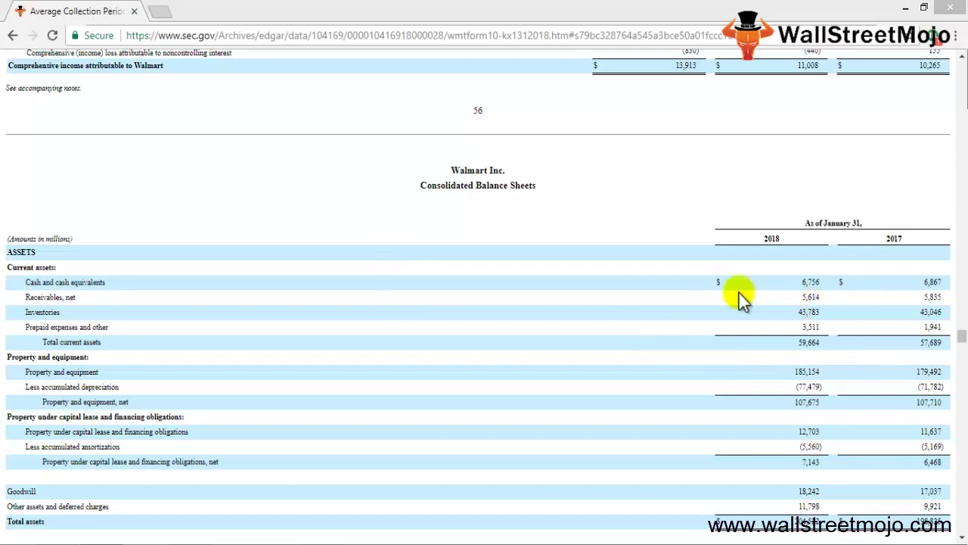
scroll(85, 318, down, 1)
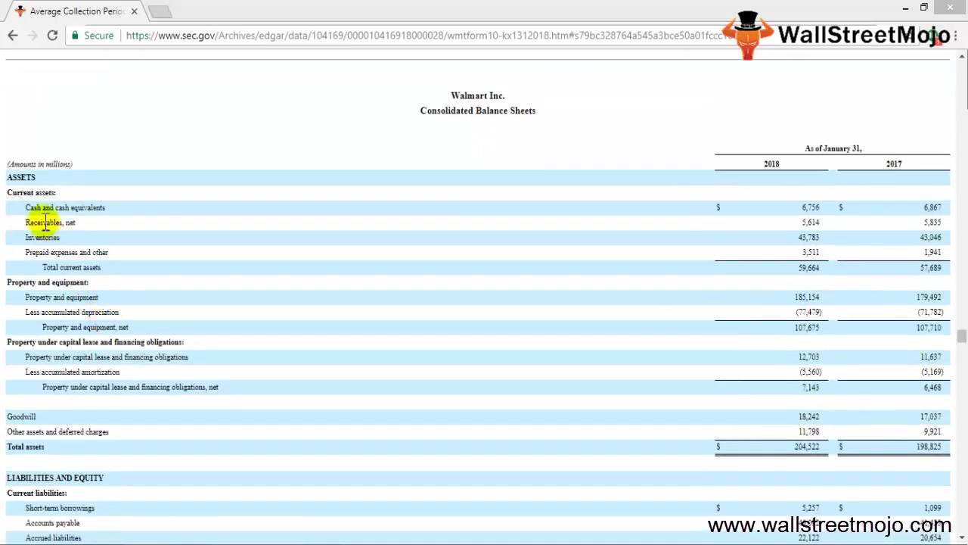
drag(26, 224, 75, 223)
click(310, 249)
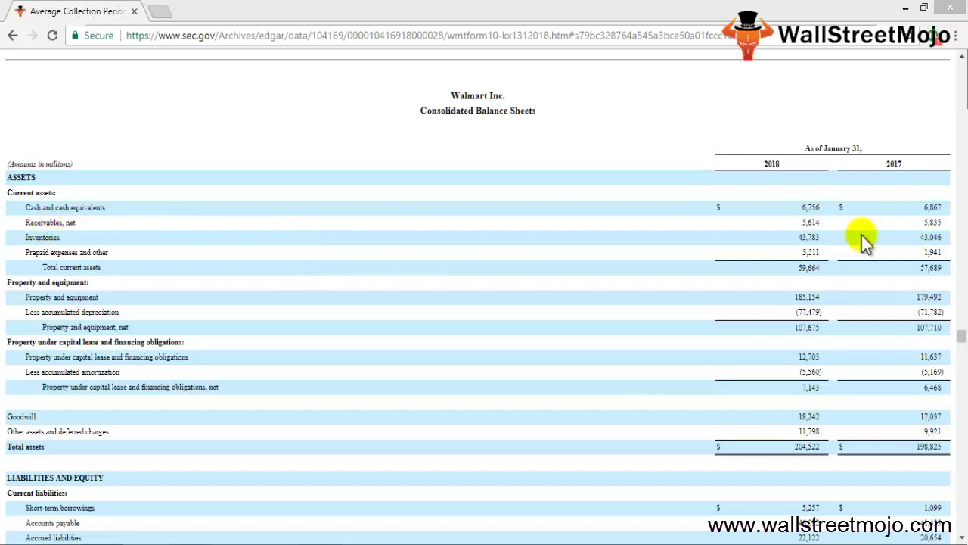
drag(949, 210, 884, 199)
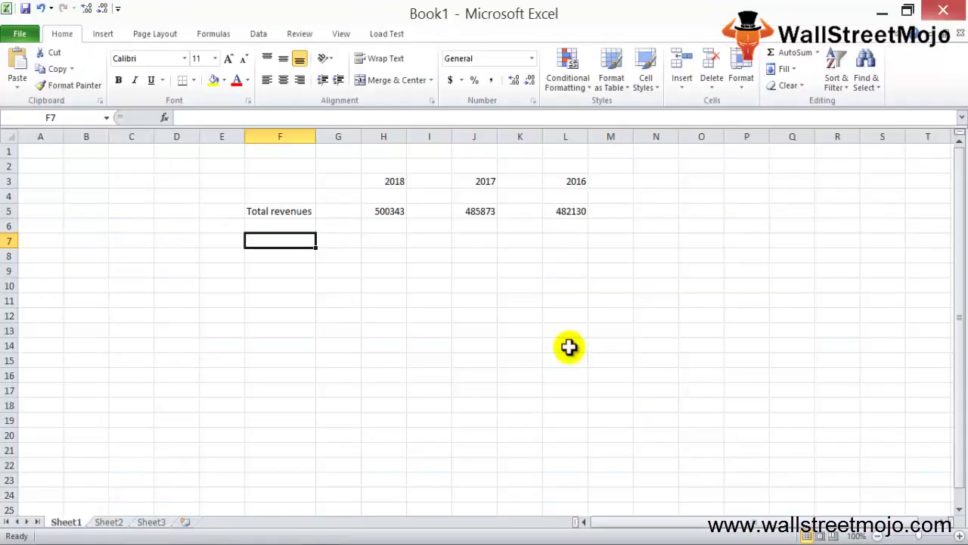
- Label cell F7 in the Excel sheet "Receivables, net"
text(Re)
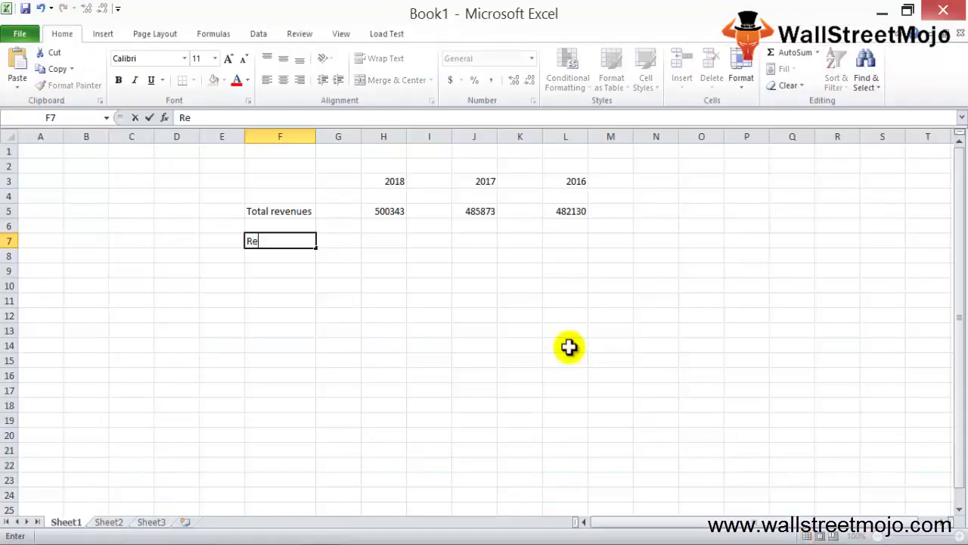
text(ceivable)
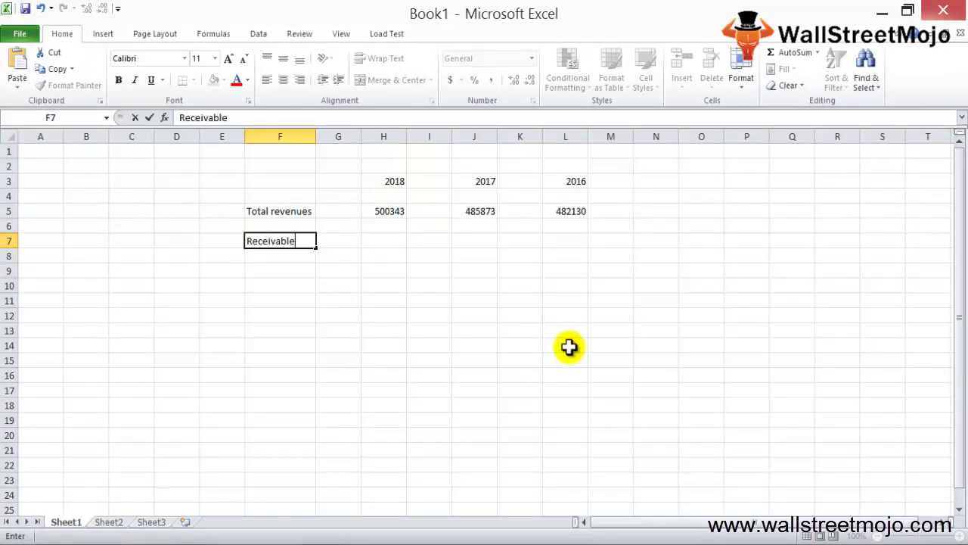
text(s, net)
key(Tab)
- Paste the copied amount 6,867 into J7 with Paste Special as the 2017 receivables figure
key(Right)
key(Right)
key(Left)
key(alt+Tab)
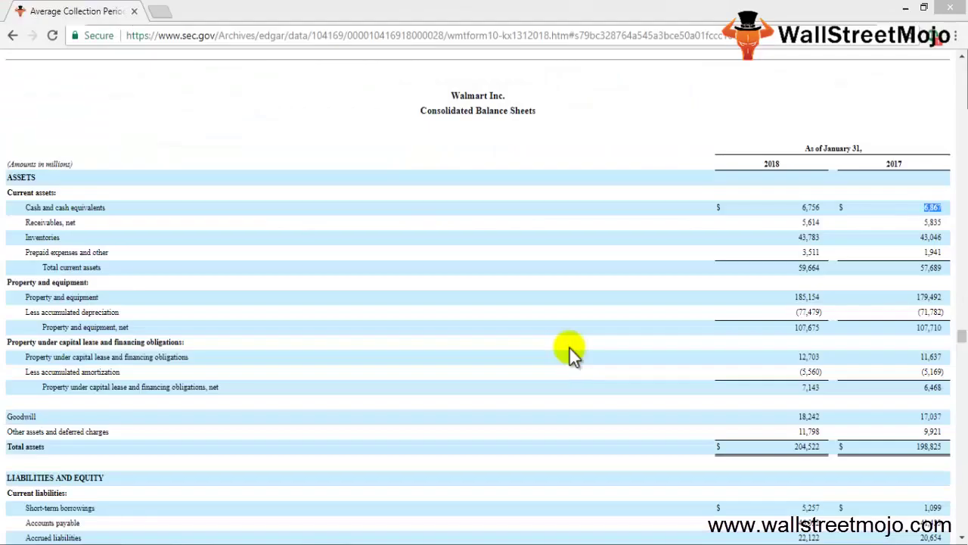
key(alt+Tab)
key(Right)
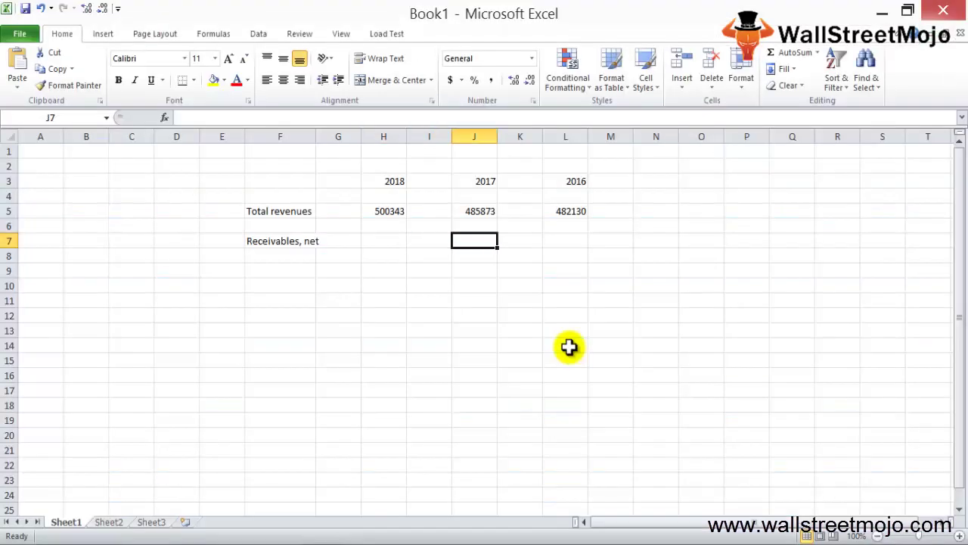
key(ctrl+alt+v)
key(Down)
key(Down)
key(Return)
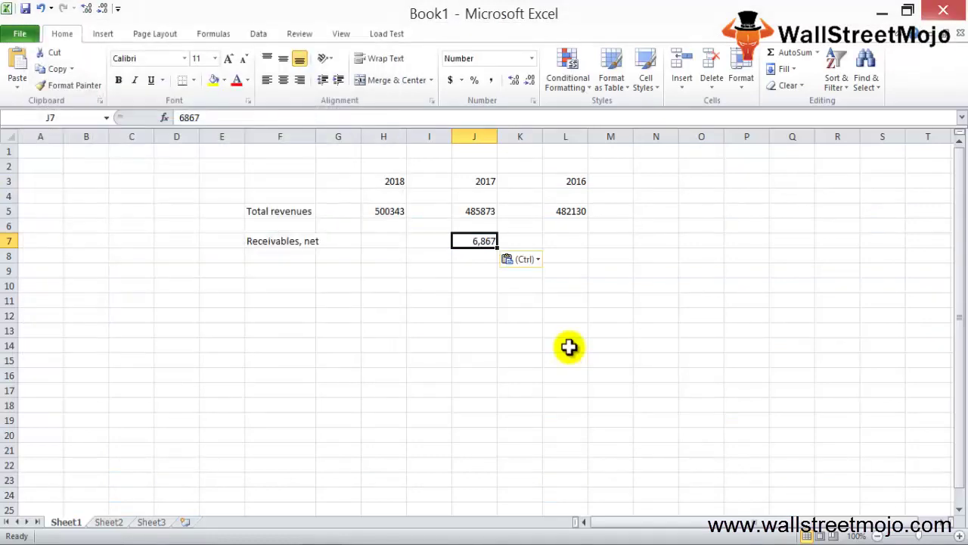
- Check the 2018 amount on the balance sheet and enter 6756 in H7 of the Receivables, net row
key(Left)
key(Left)
key(alt+Tab)
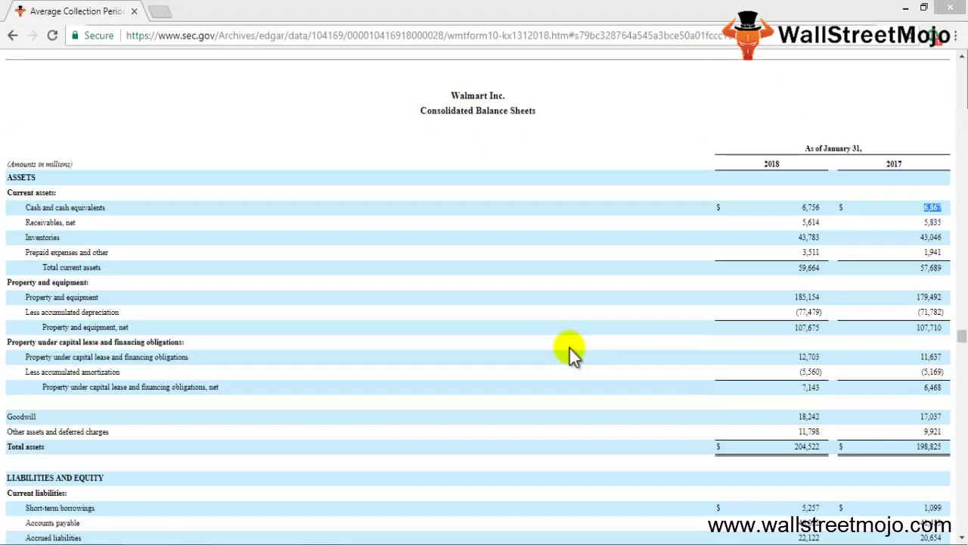
key(alt+Tab)
text(6756)
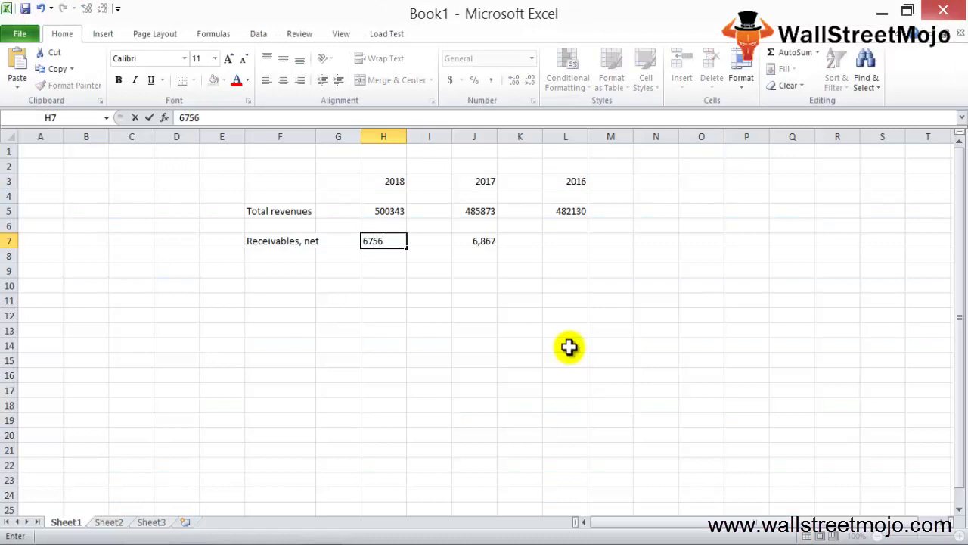
key(Return)
- Label cell F9 "Average receivables", two rows below the Receivables, net label
key(Down)
key(Down)
key(Up)
key(Left)
key(Left)
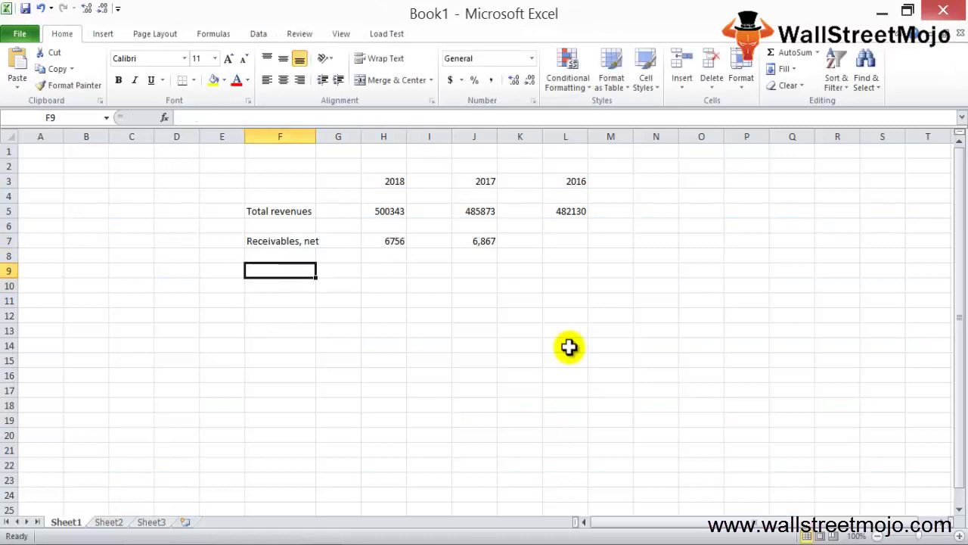
text(Aver)
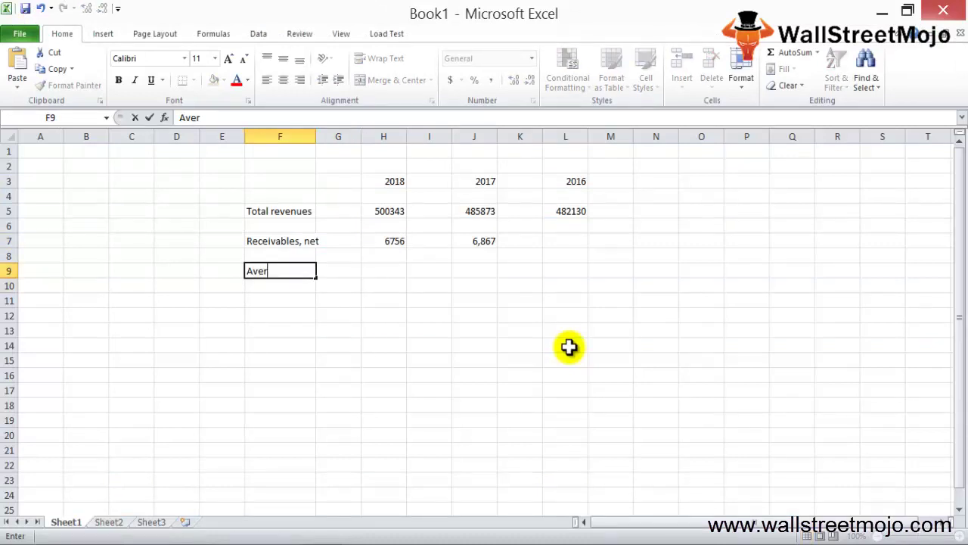
text(age recei)
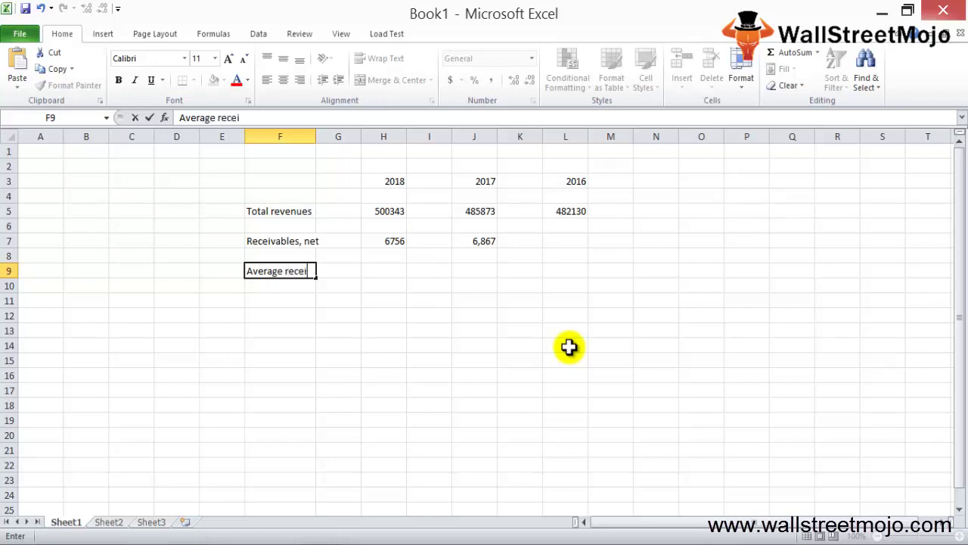
text(vables)
key(Return)
- AutoFit the width of column F to the "Average receivables" label in F9
key(Right)
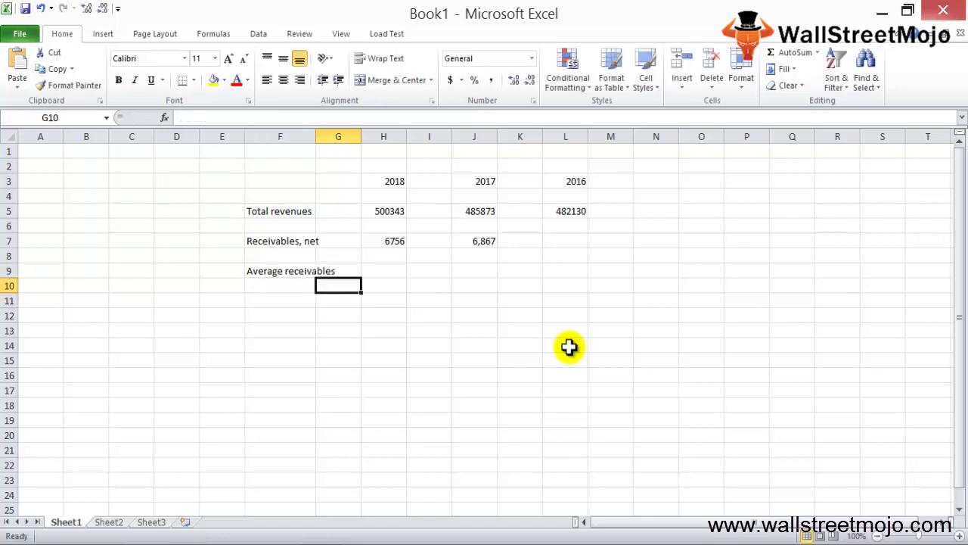
key(Up)
key(Left)
key(alt)
key(h)
key(o)
key(i)
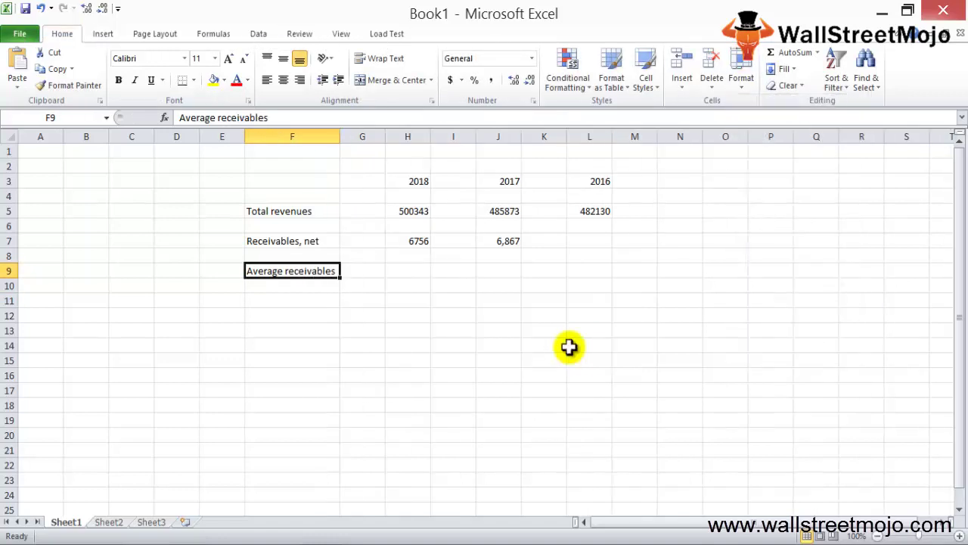
- Enter =AVERAGE(H7:J7) in H9 to average the 2018 and 2017 receivables
key(Down)
key(Up)
key(Up)
key(Right)
key(Right)
key(Down)
text(=)
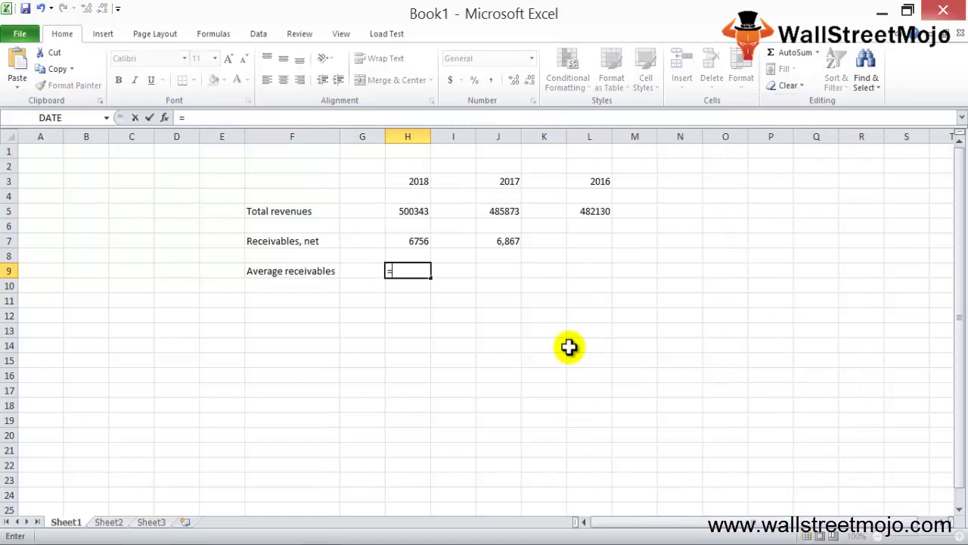
text(aver)
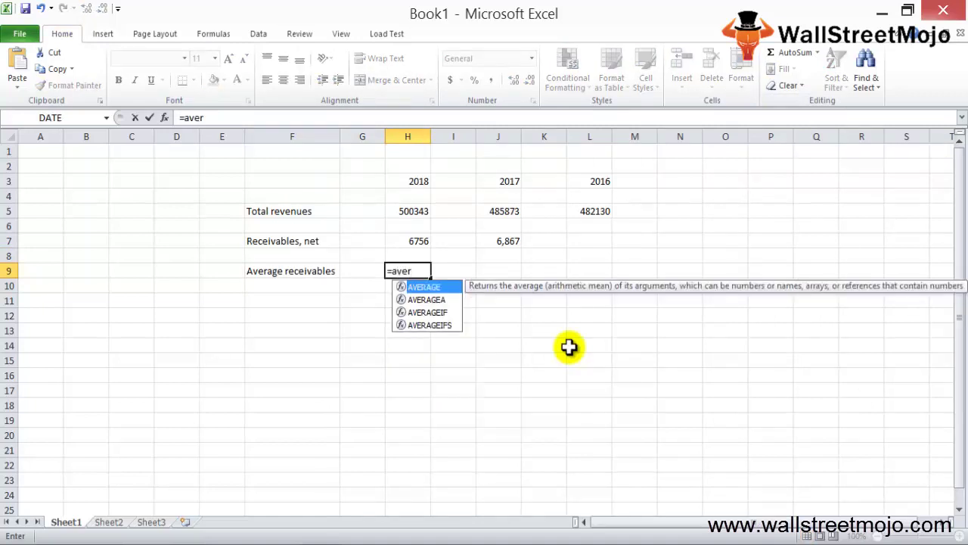
text(age()
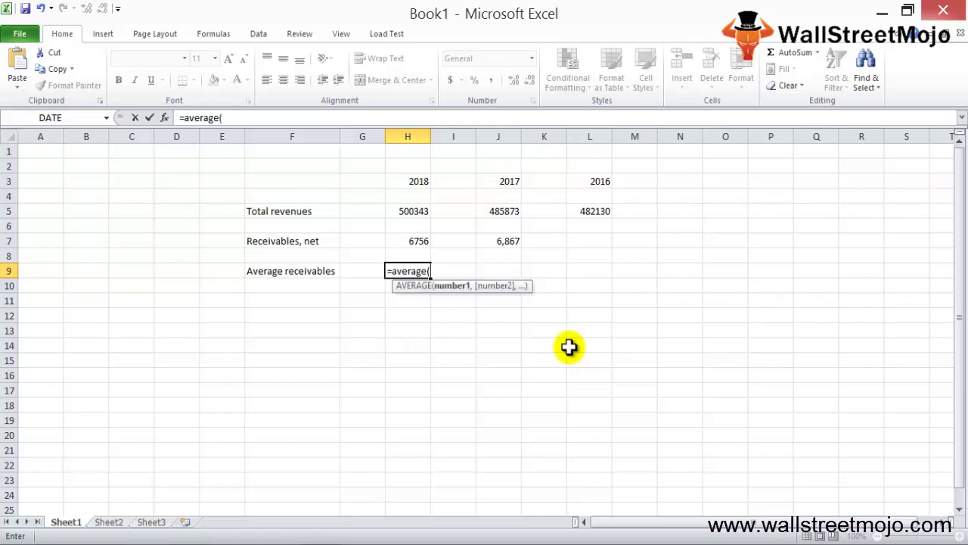
key(Up)
key(Up)
key(shift+Right)
key(shift+Right)
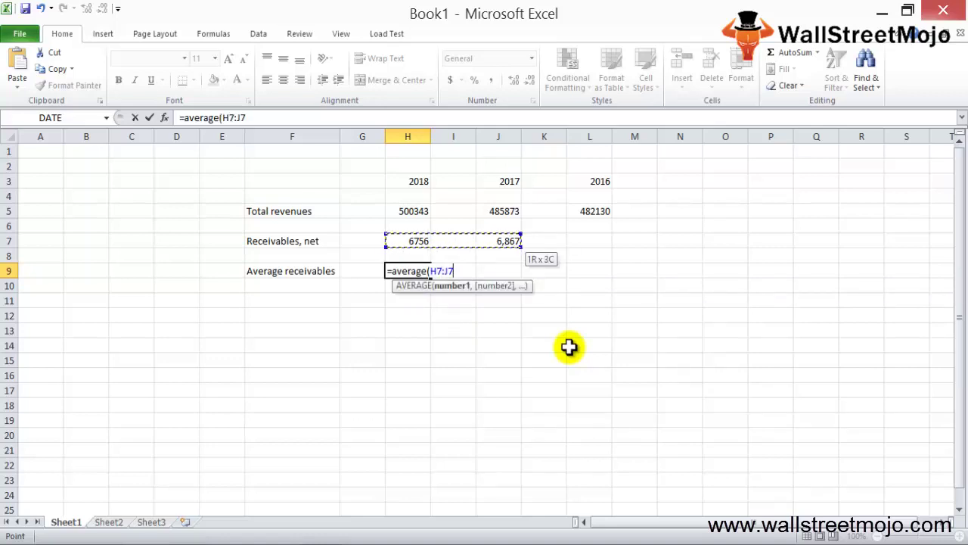
text())
key(Return)
key(Up)
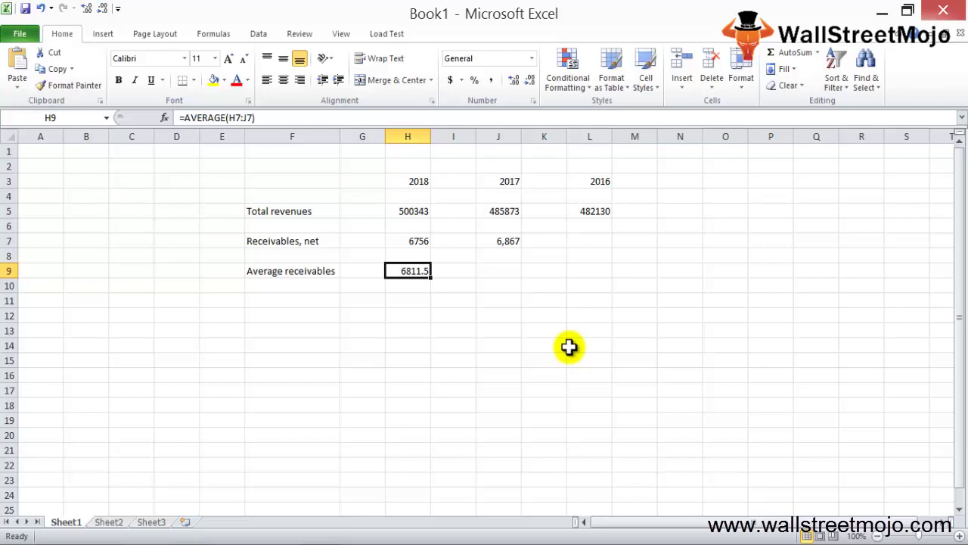
- Label cell F11 "Average collection period", two rows below the Average receivables label
key(Down)
key(Down)
key(Down)
key(Down)
key(Up)
key(Up)
key(Left)
key(Left)
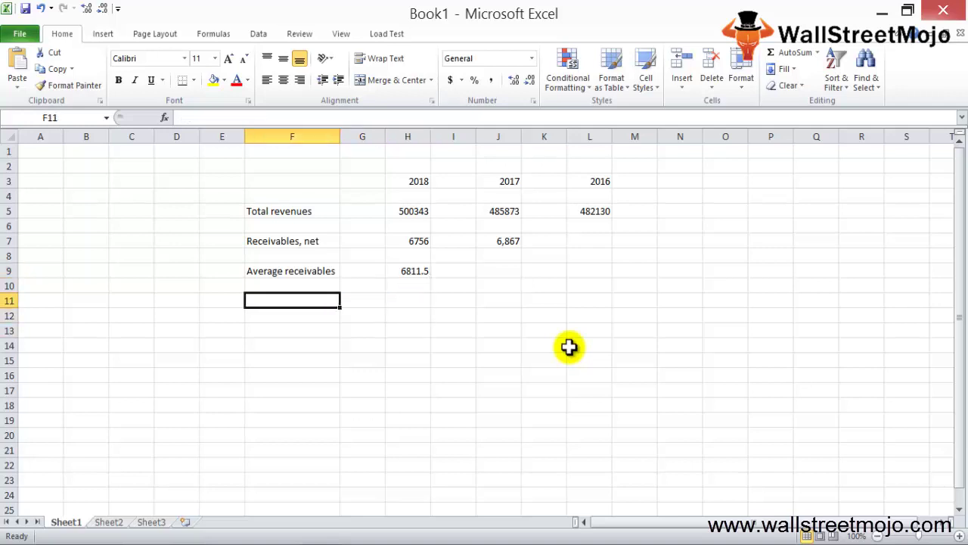
text(Averag)
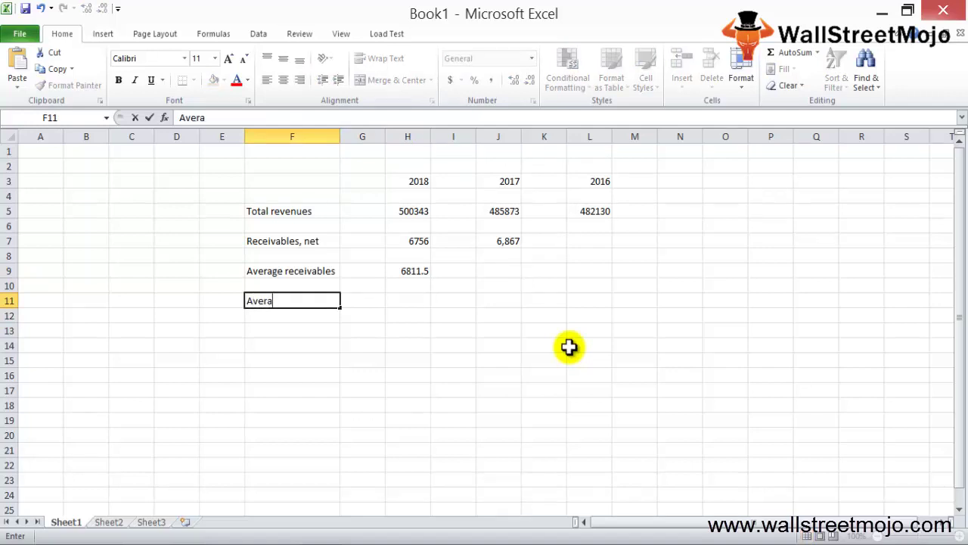
key(BackSpace)
key(BackSpace)
text(age collection period)
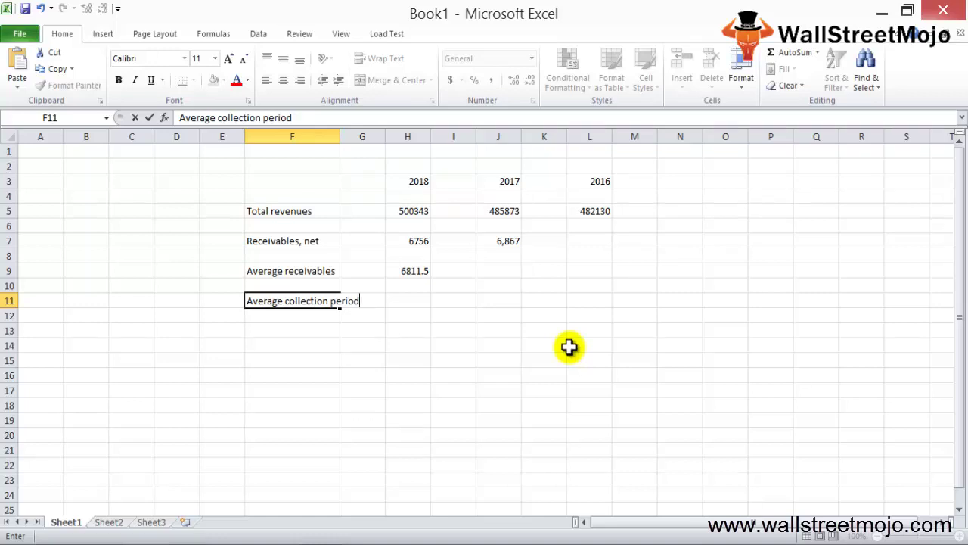
key(ctrl+Return)
- AutoFit the width of column F to the "Average collection period" label in F11
key(alt+h)
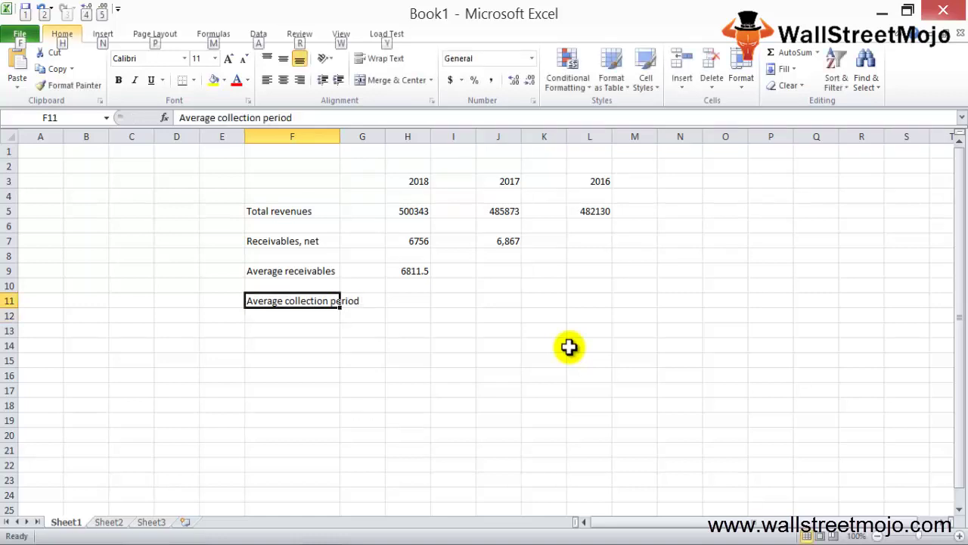
key(o)
key(i)
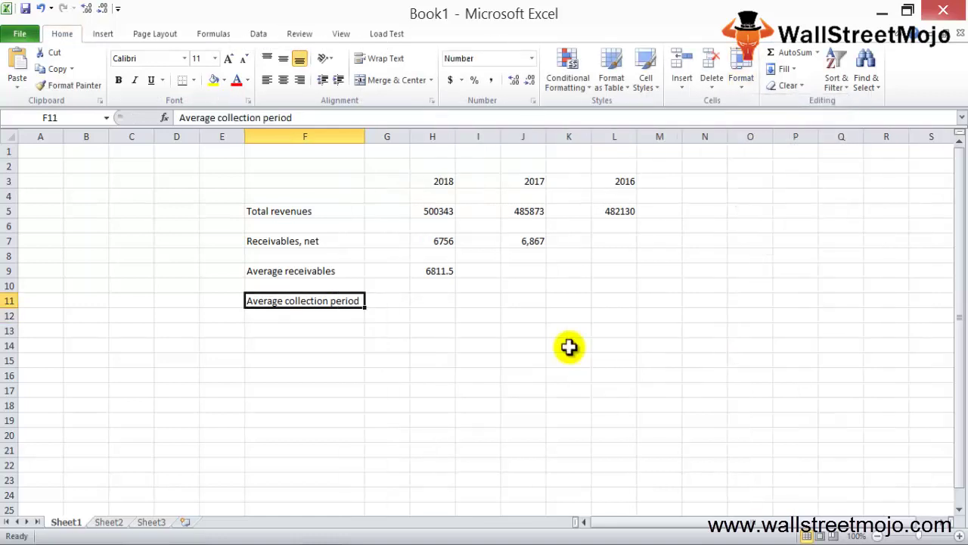
- Enter =H9/H5 in H11 to divide average receivables by the 2018 total revenues
key(Right)
key(Right)
key(Right)
key(Right)
key(Left)
key(Left)
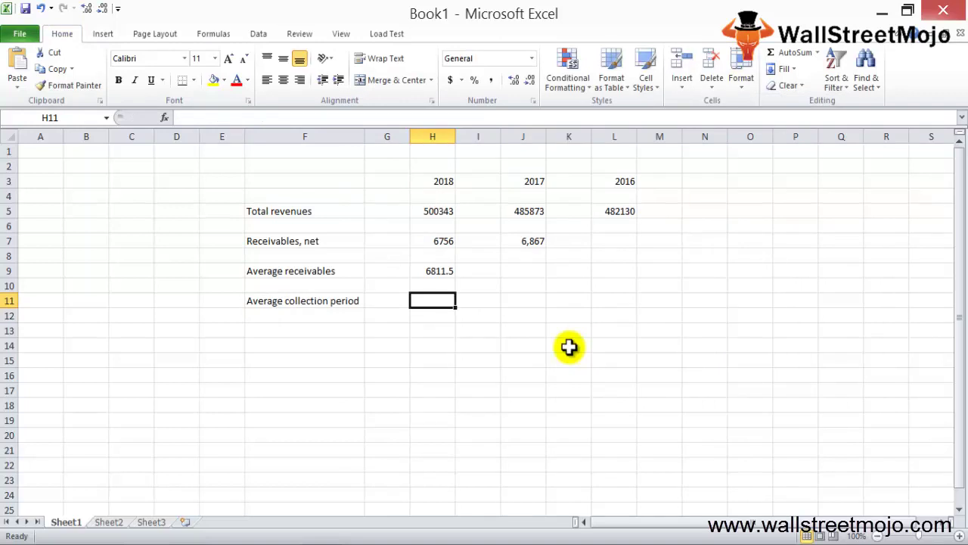
text(=)
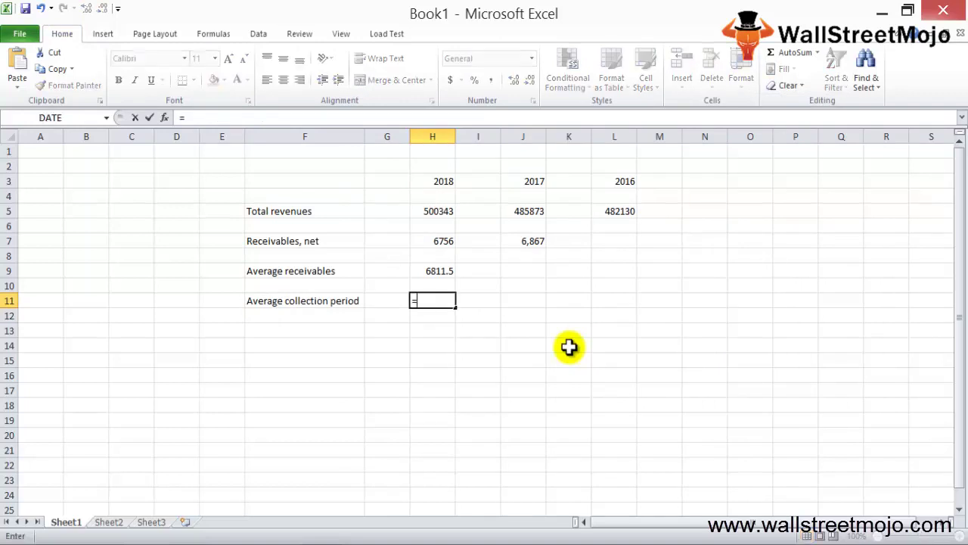
key(Up)
key(Up)
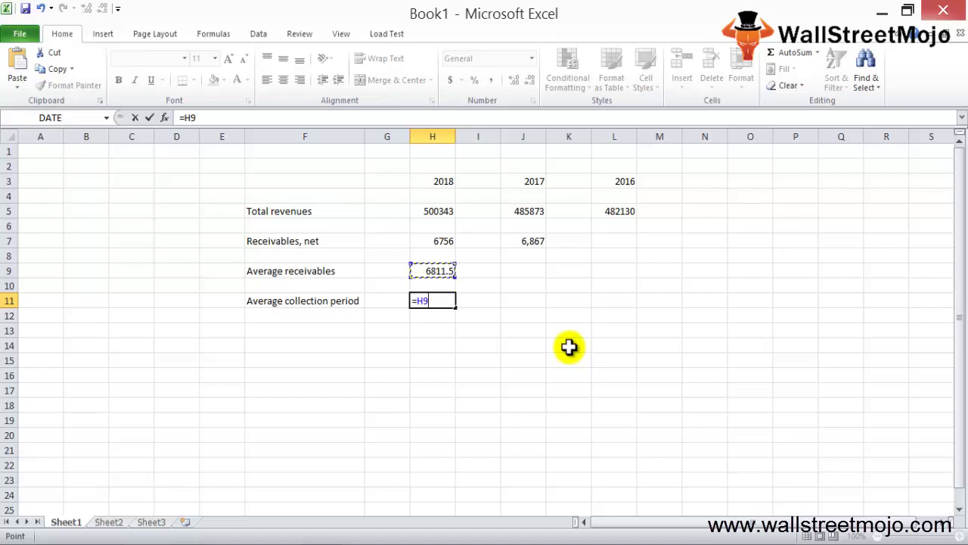
text(/)
key(Up)
key(Up)
key(Up)
key(Up)
key(Up)
key(Up)
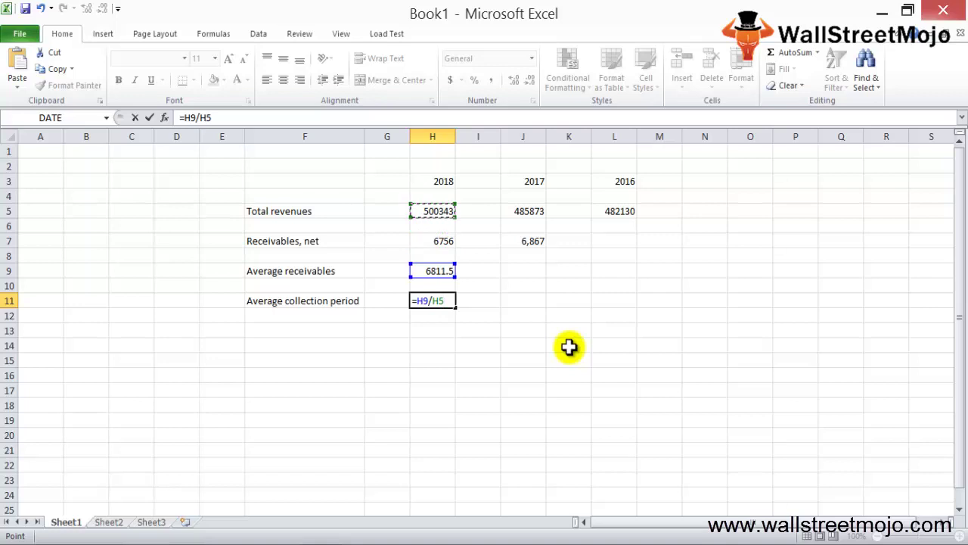
key(Return)
- Edit the H11 formula to =(H9/H5)*365 so the ratio is expressed in days
key(Up)
key(F2)
text())
key(Left)
key(Left)
key(Left)
key(Left)
key(Left)
key(Left)
text(()
key(End)
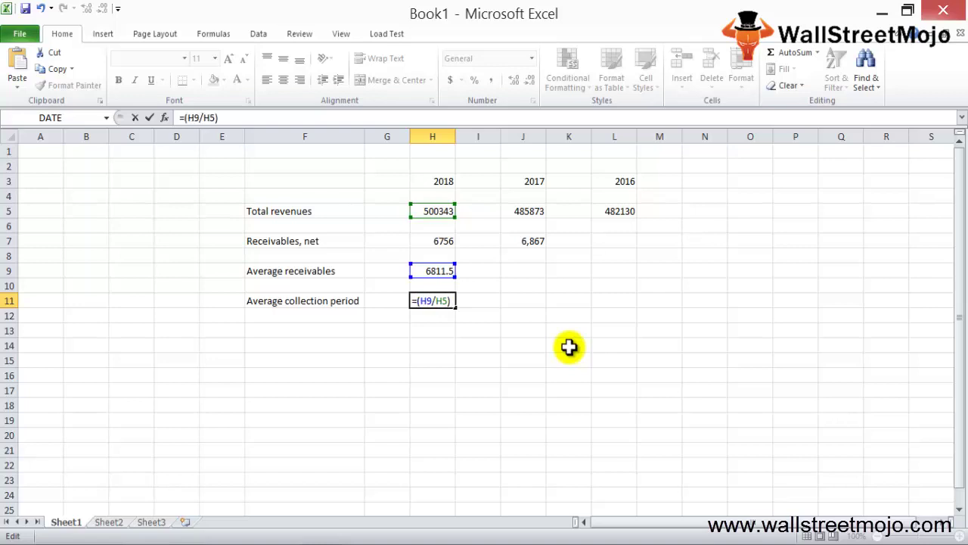
text(*365)
key(Return)
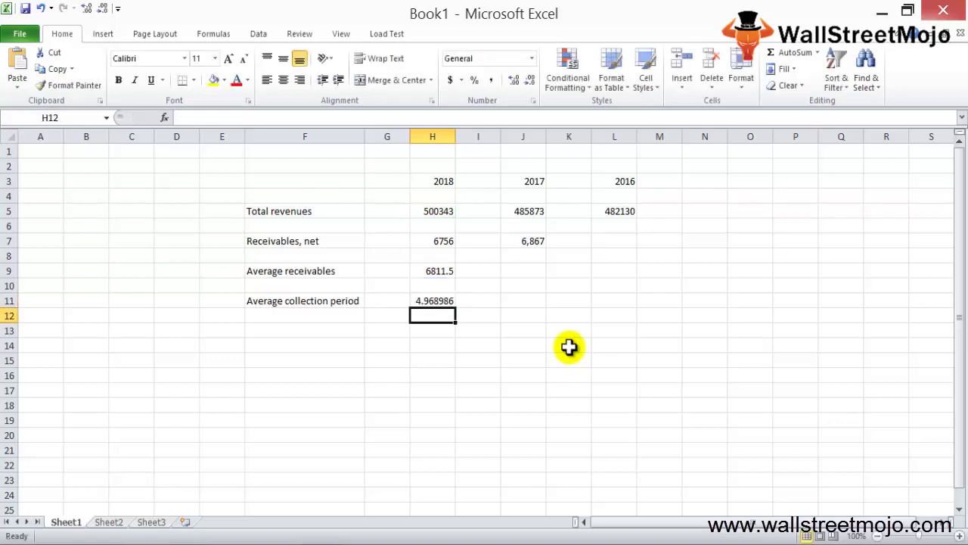
key(Up)
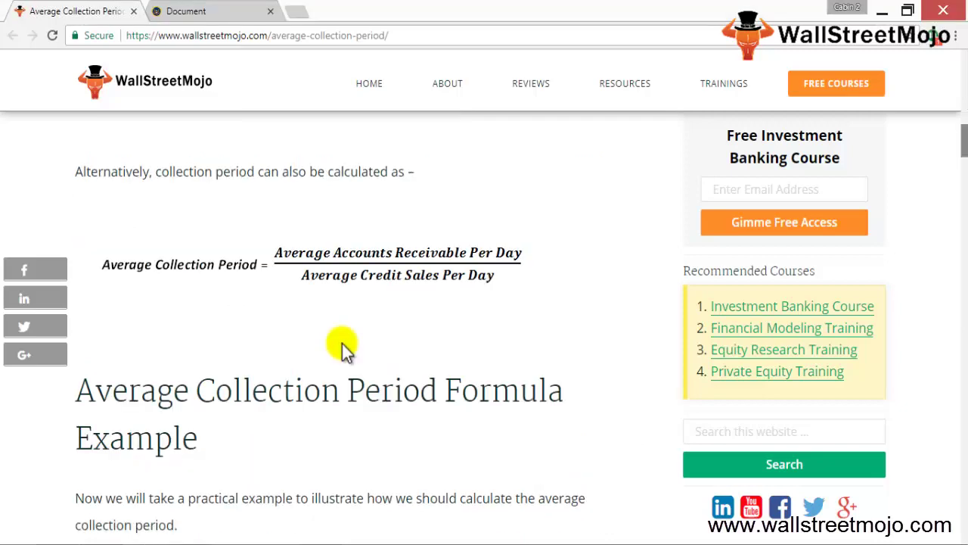
- On the WallStreetMojo average collection period page in the browser, review both collection period formulas and the worked BIG Company example
scroll(507, 347, up, 5)
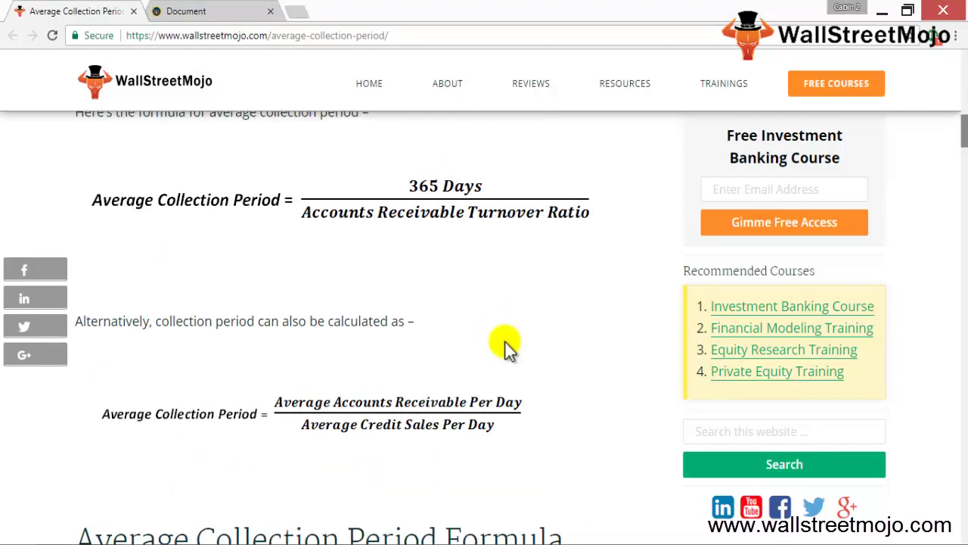
scroll(506, 346, up, 1)
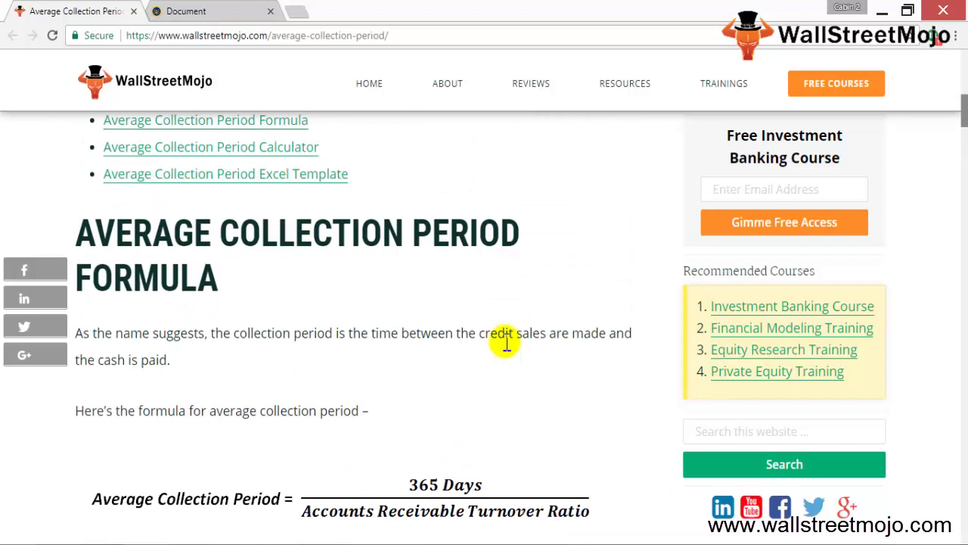
scroll(506, 345, down, 2)
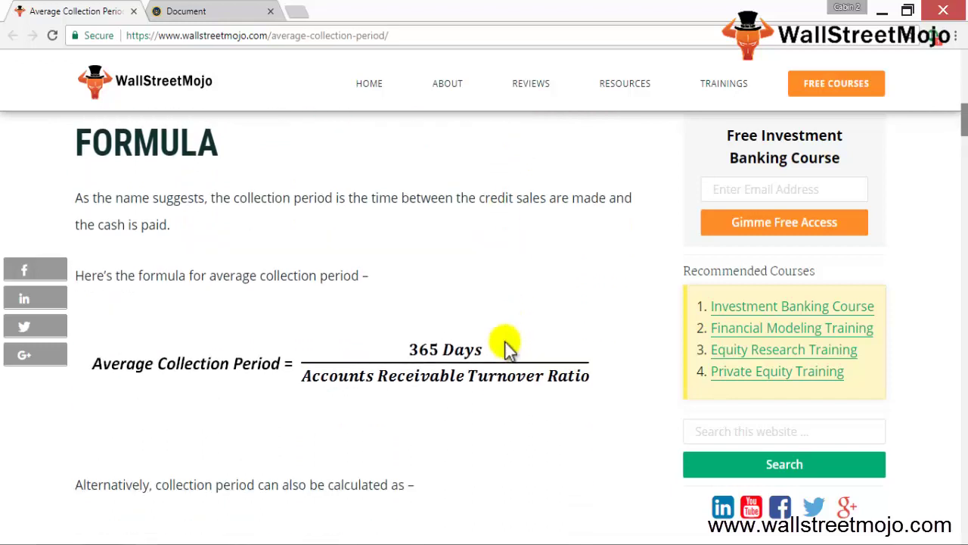
scroll(505, 347, down, 1)
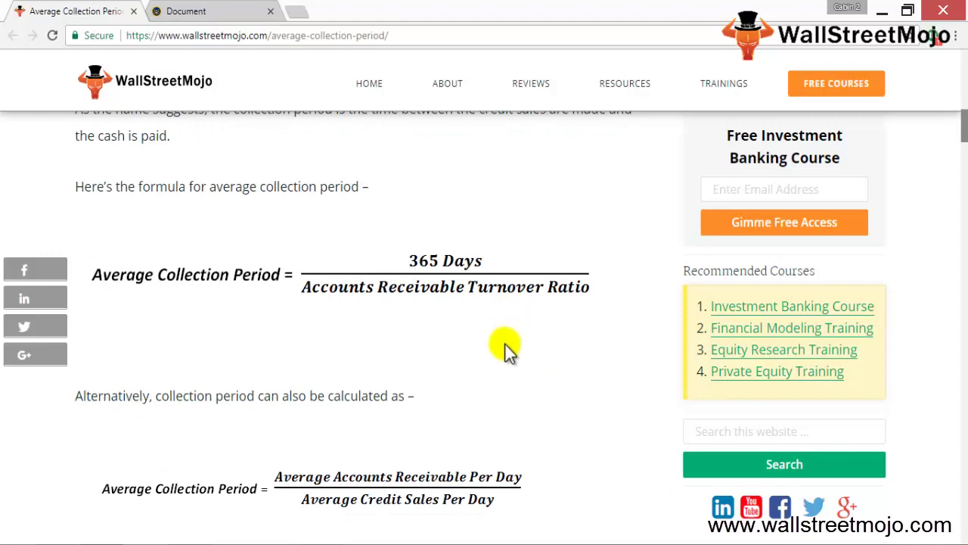
scroll(505, 348, down, 8)
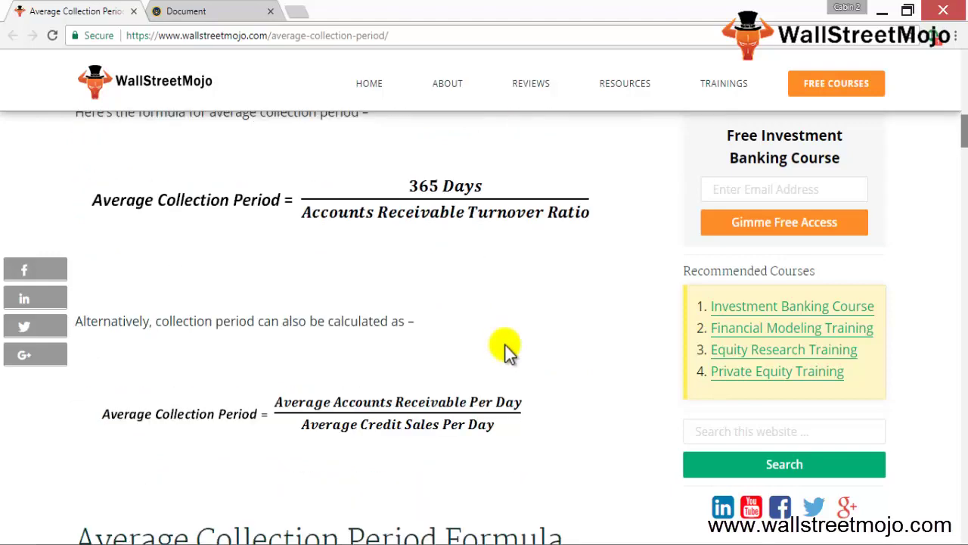
scroll(505, 350, down, 5)
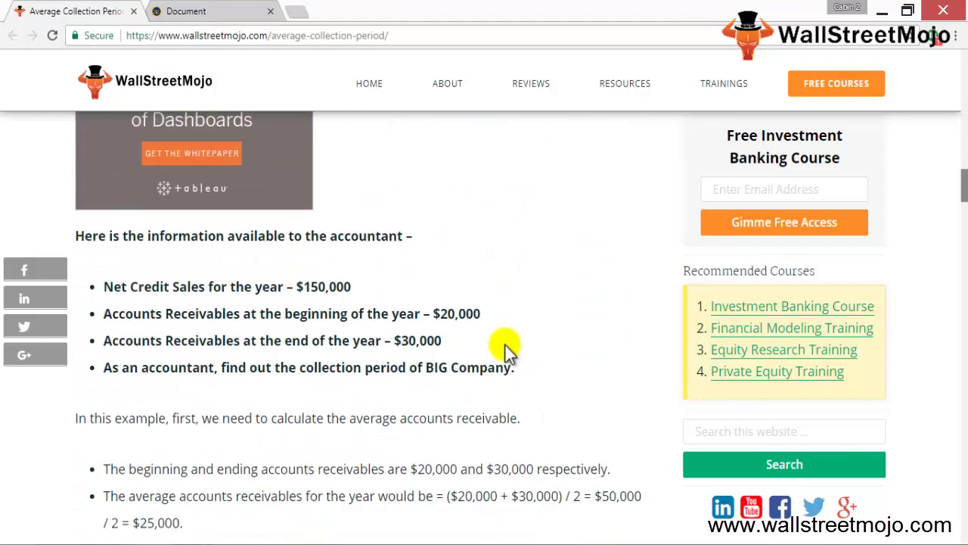
scroll(506, 348, down, 1)
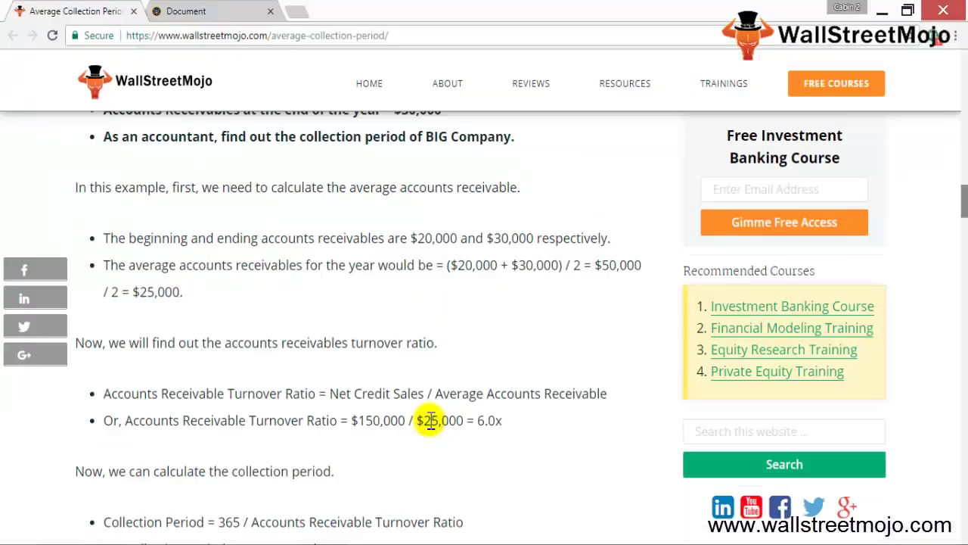
scroll(432, 417, up, 1)
scroll(430, 420, up, 10)
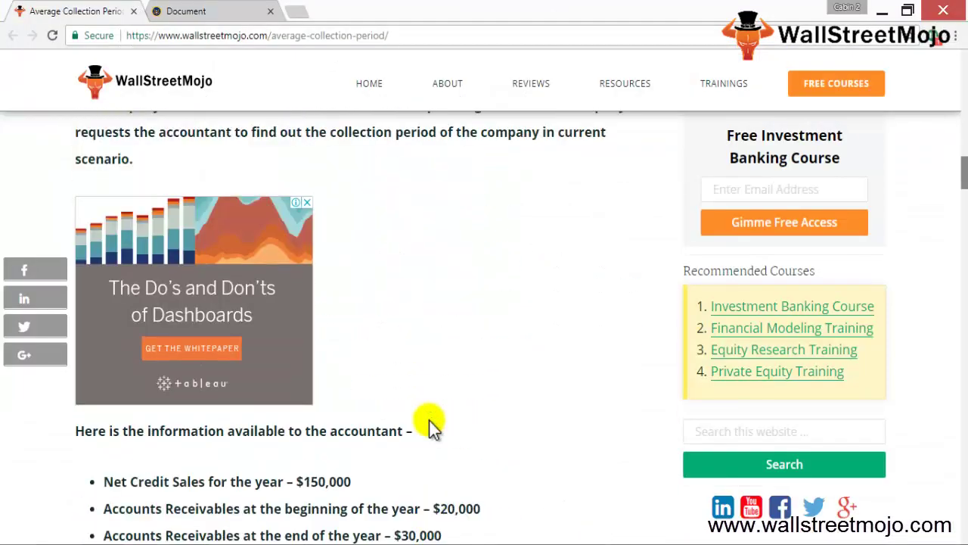
scroll(430, 420, up, 2)
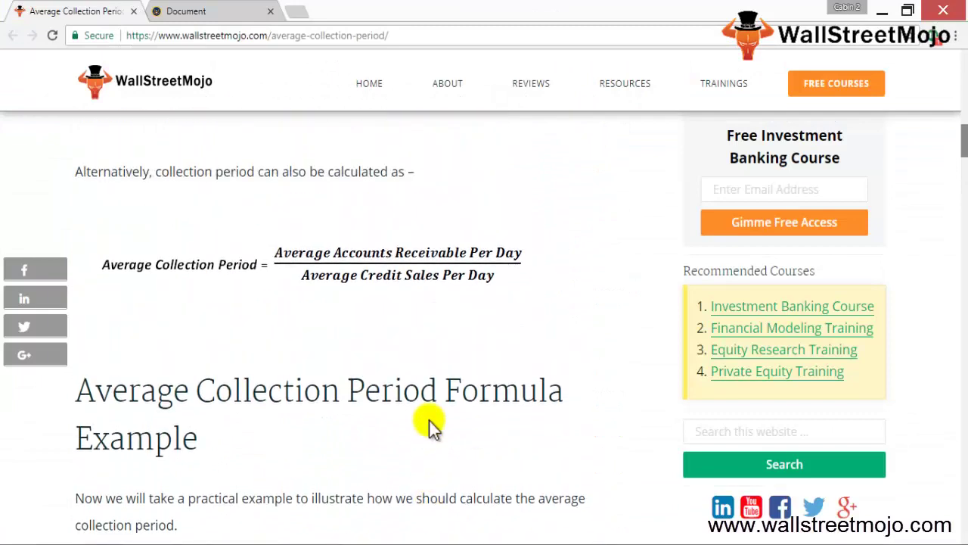
scroll(430, 425, up, 4)
scroll(429, 420, down, 2)
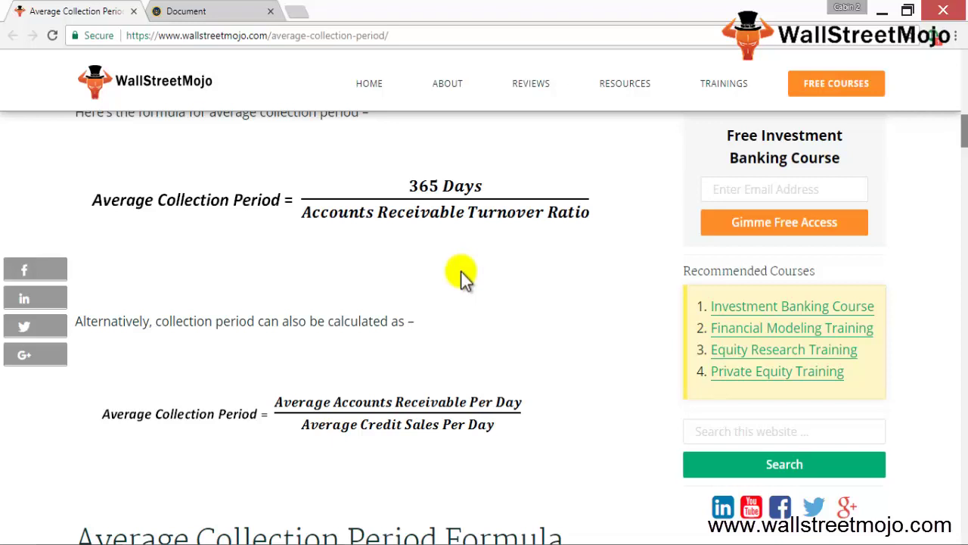
scroll(461, 272, down, 2)
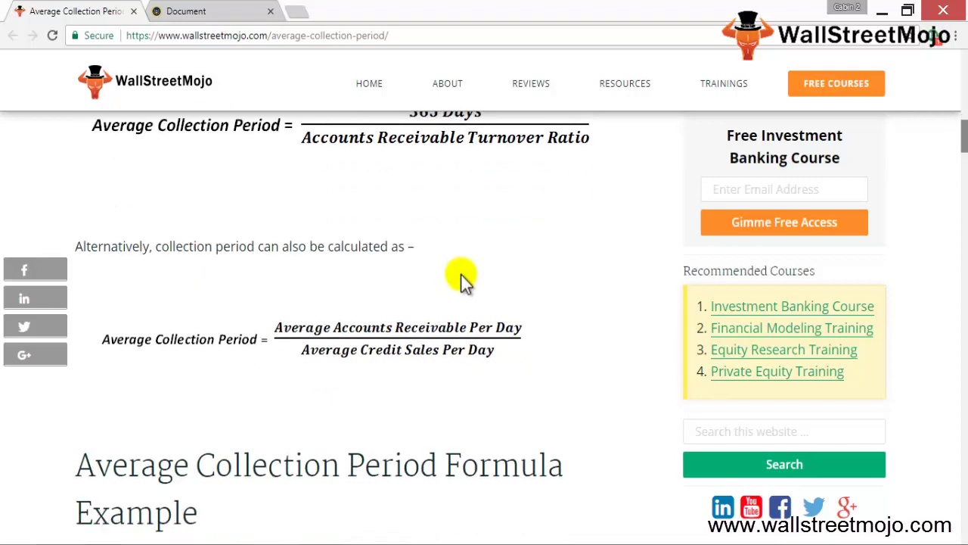
scroll(461, 276, up, 2)
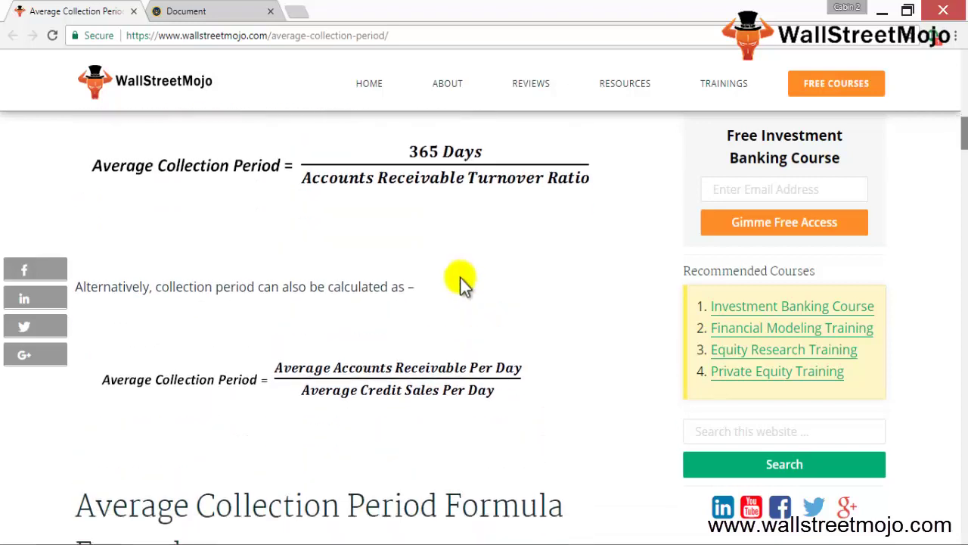
scroll(460, 276, down, 3)
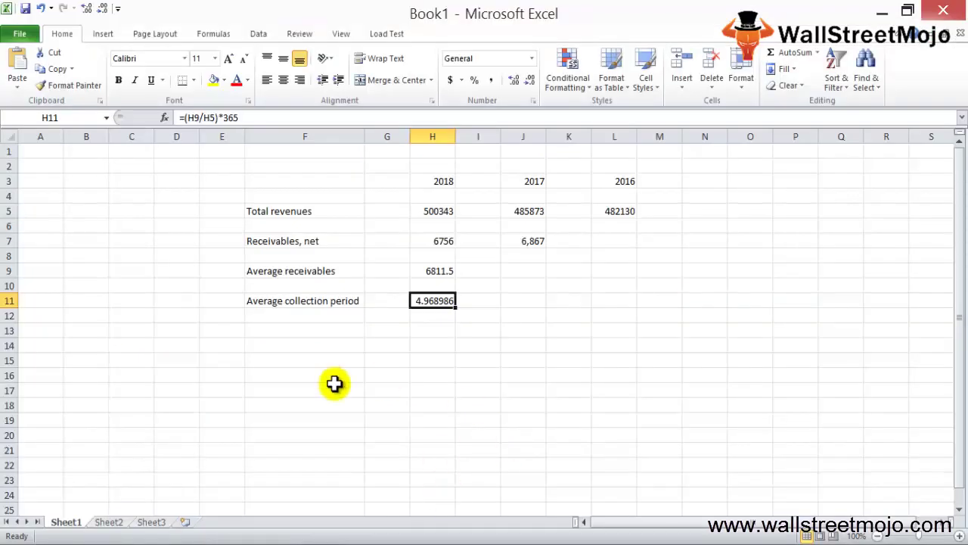
- Enter =H5/H9 in H15 to divide the 2018 total revenues by average receivables
click(295, 330)
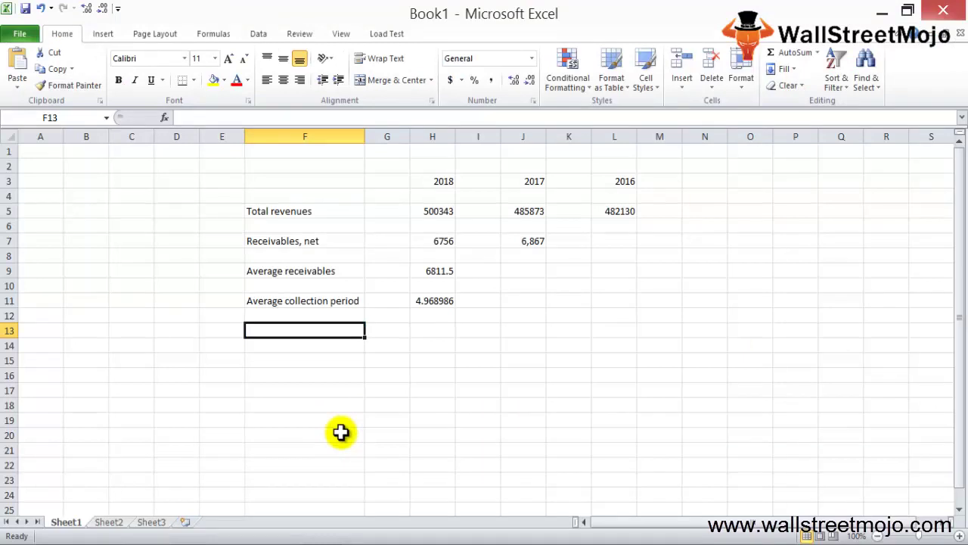
key(Down)
key(Down)
key(Right)
key(Right)
text(=)
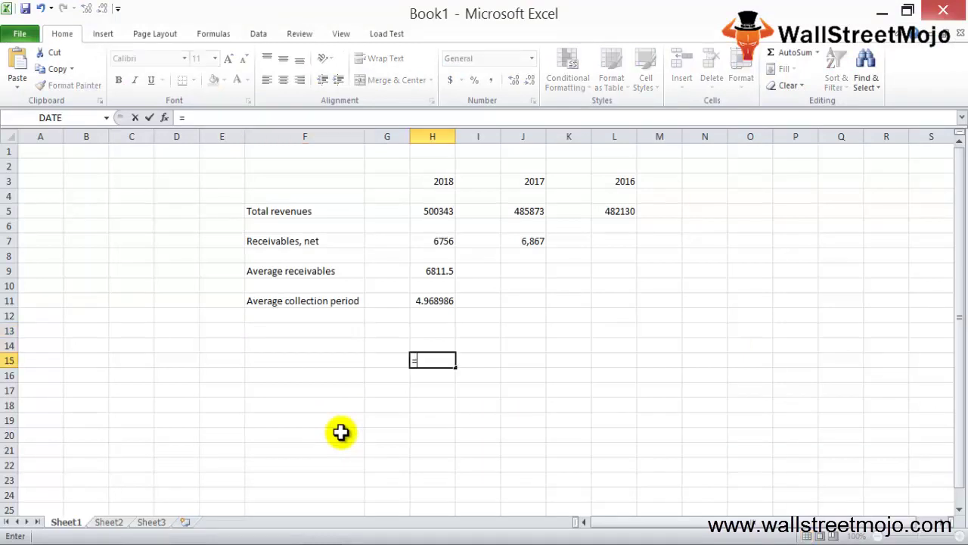
key(Up)
key(Up)
key(Up)
key(Up)
key(Up)
key(Up)
key(Up)
key(Up)
key(Up)
key(Up)
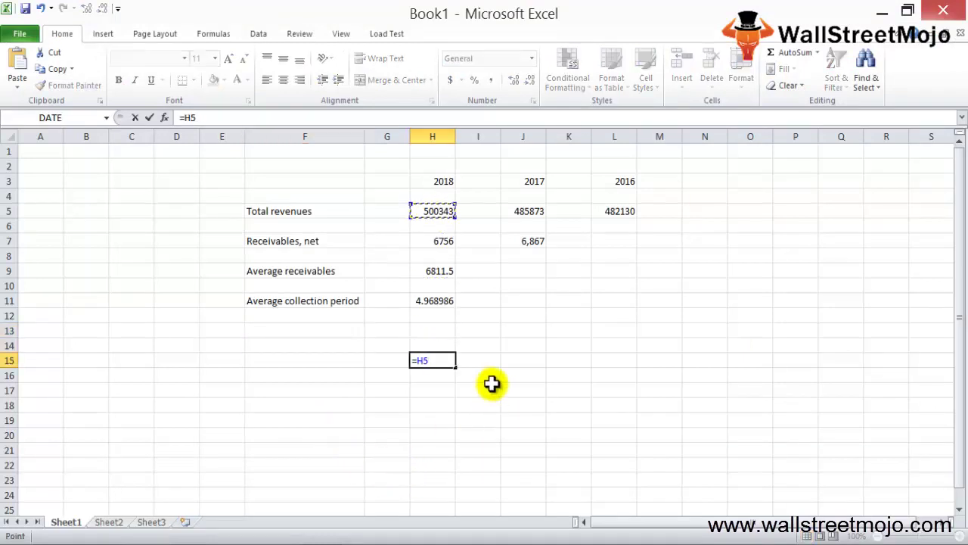
text(/)
key(Up)
key(Up)
key(Up)
key(Up)
key(Up)
key(Up)
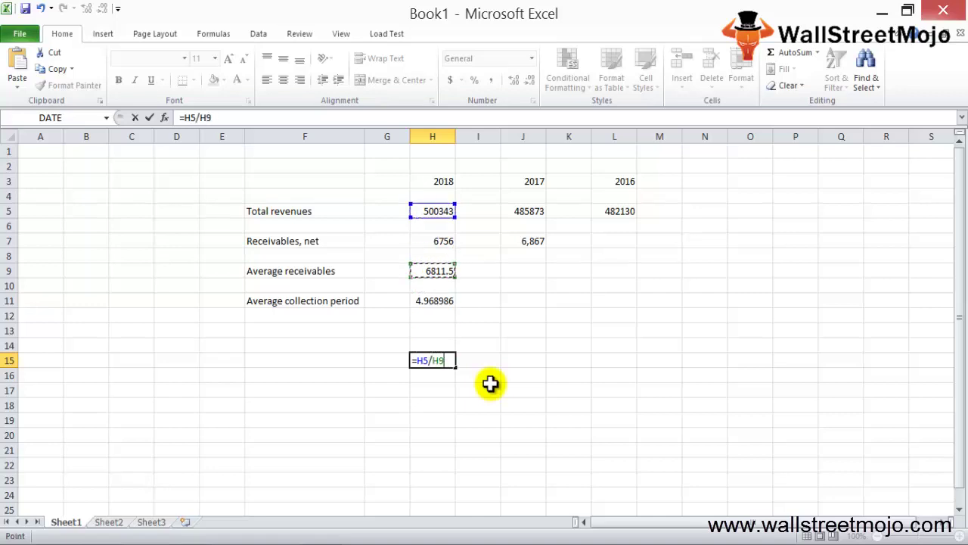
key(ctrl+Return)
- Label the ratio in F15 as "Accounts receivables turnover ratio"
key(Left)
key(Left)
key(Left)
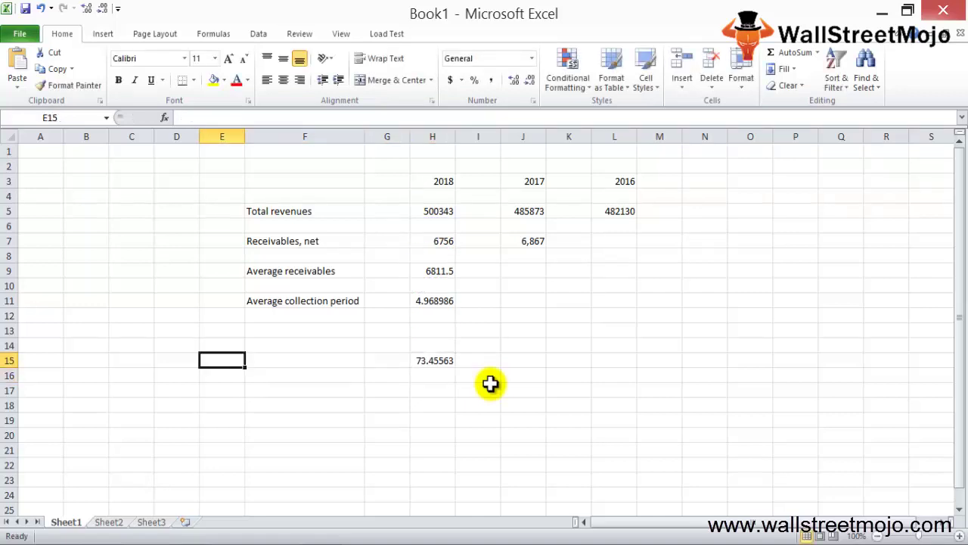
key(Right)
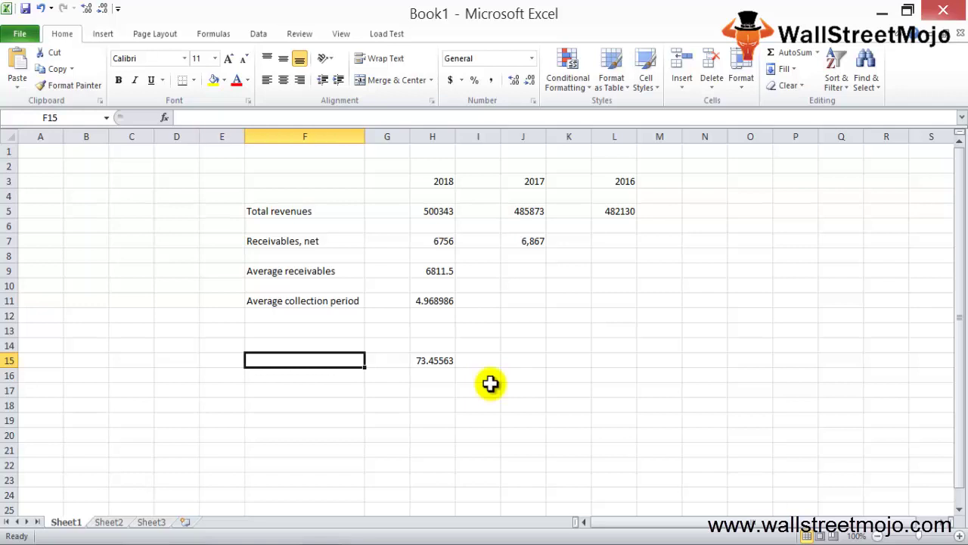
text(A/R)
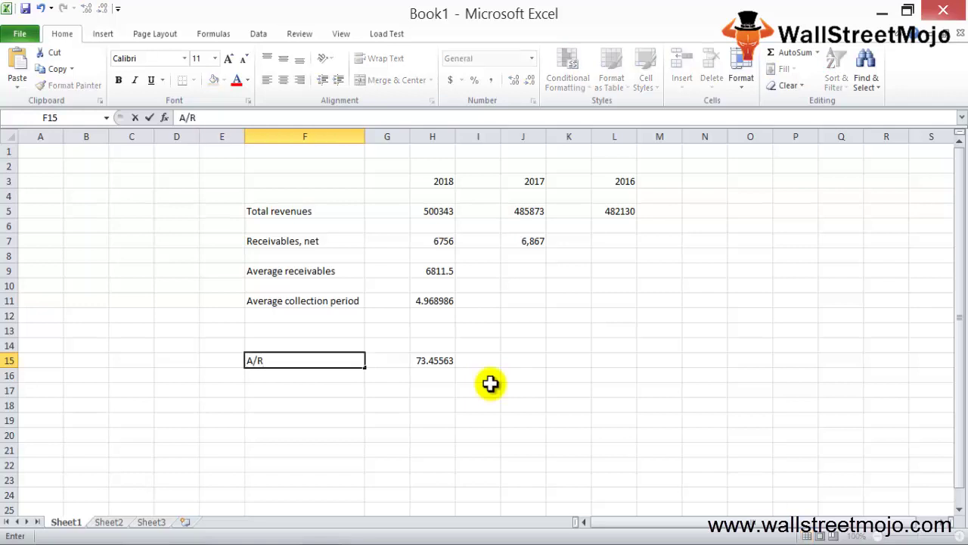
key(BackSpace)
key(BackSpace)
text(ccounts receivabl)
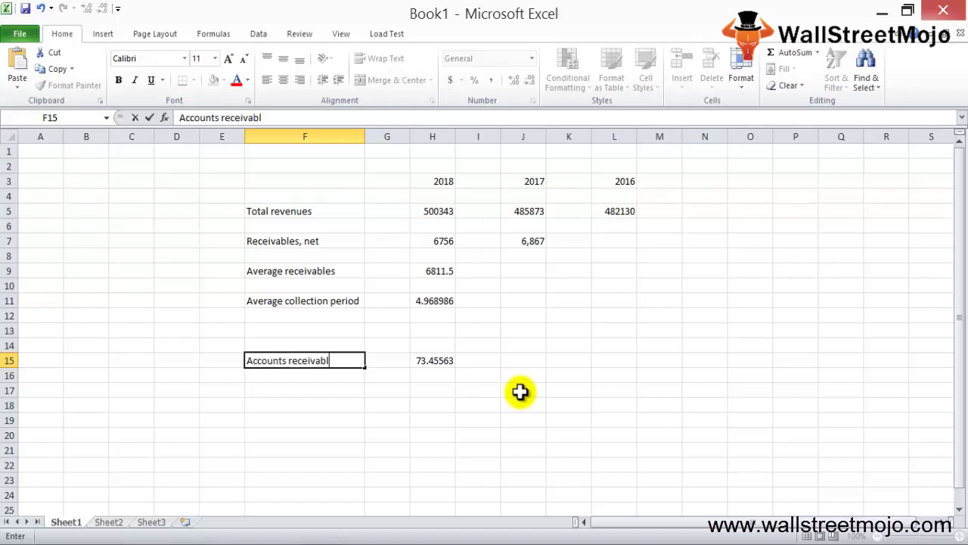
text(es tu)
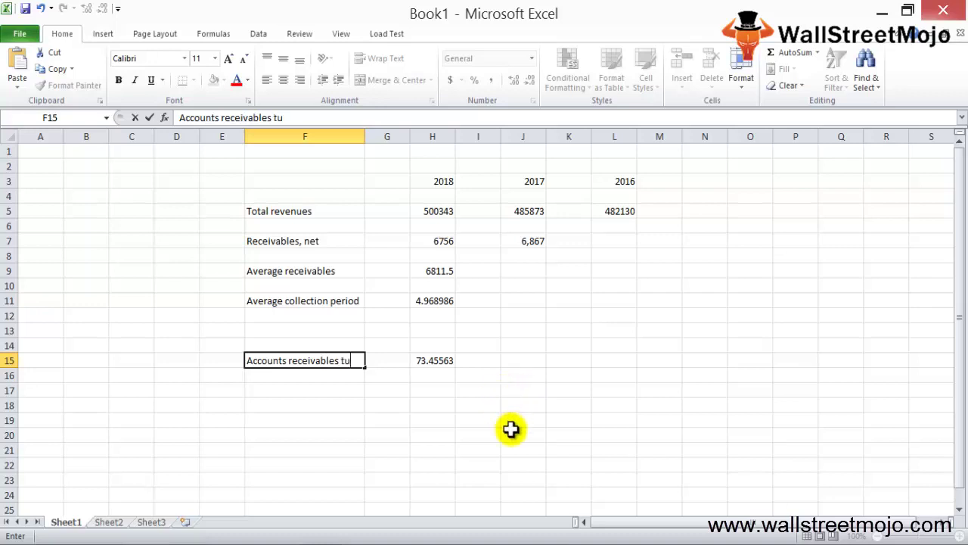
text(rnover ratio)
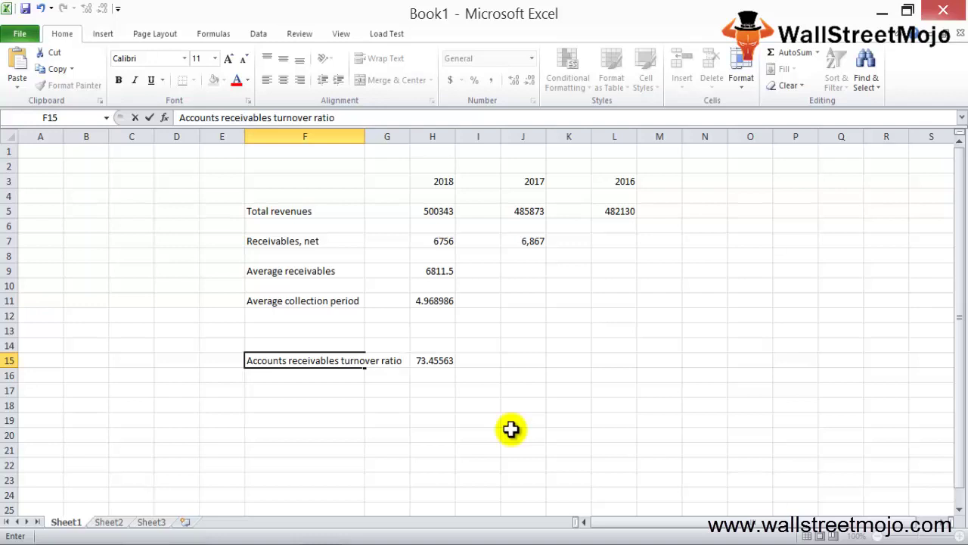
key(ctrl+Return)
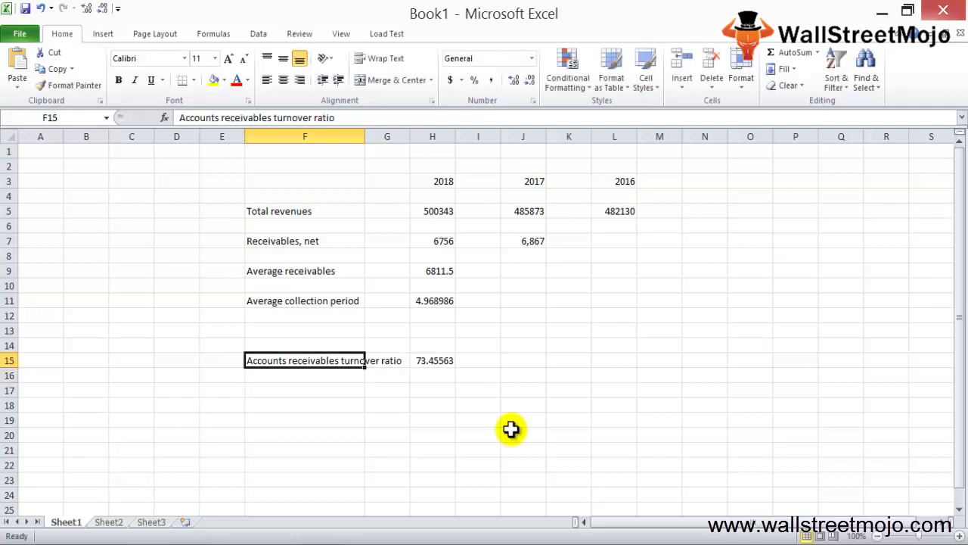
- AutoFit the width of column F to the turnover ratio label in F15
key(alt+h)
key(o)
key(i)
key(Down)
key(Down)
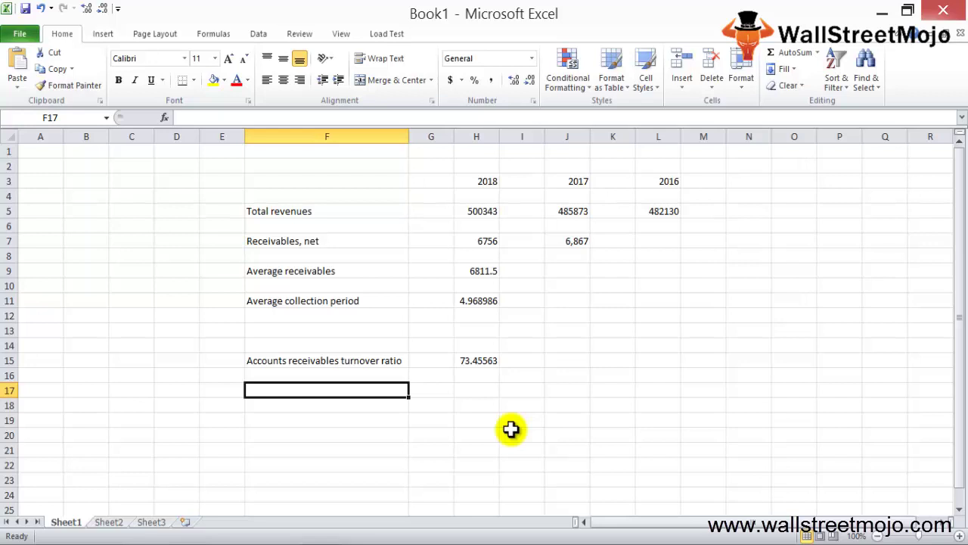
key(Right)
key(Right)
key(Left)
key(Left)
key(Right)
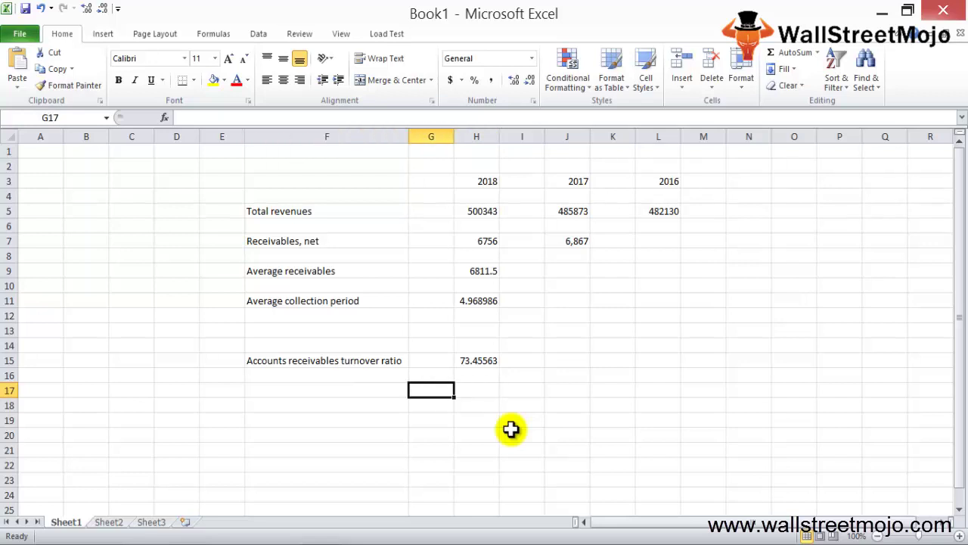
key(Right)
key(Up)
key(Up)
key(Down)
key(Down)
key(Left)
key(Left)
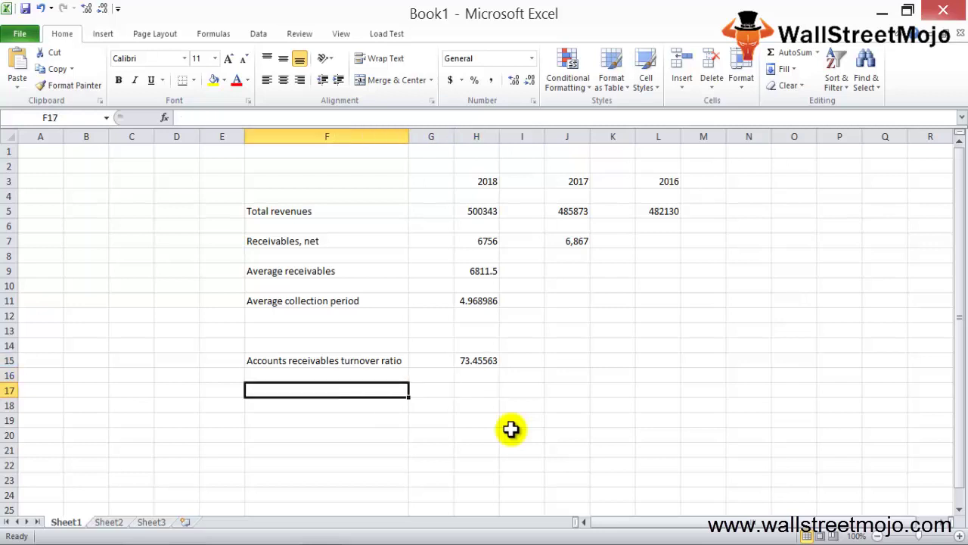
- Enter the label "Average collection period" in F17, below the turnover ratio label
text(Average )
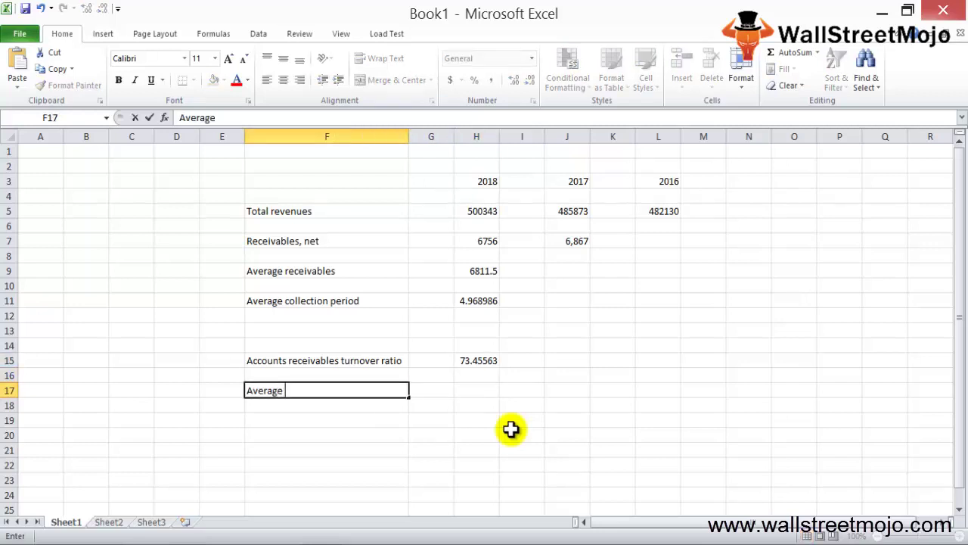
text(collection )
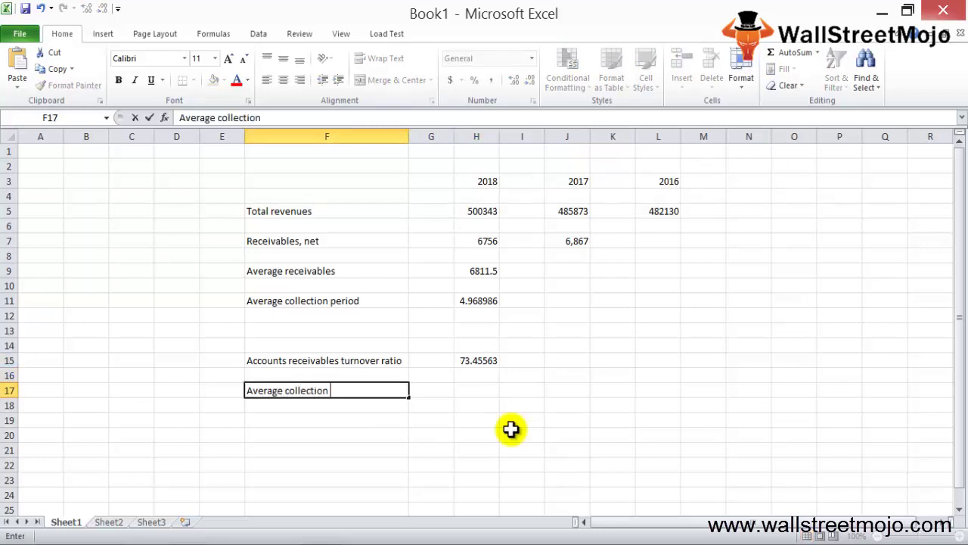
text(period)
key(Return)
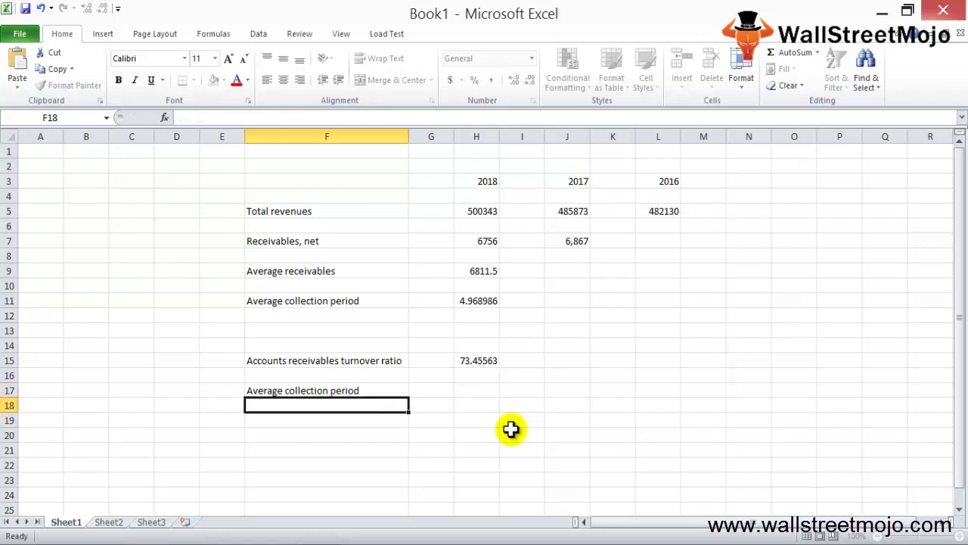
- Enter =365/H15 in H17 to calculate the collection period from the receivables turnover ratio
key(Up)
key(Right)
key(Right)
text(=)
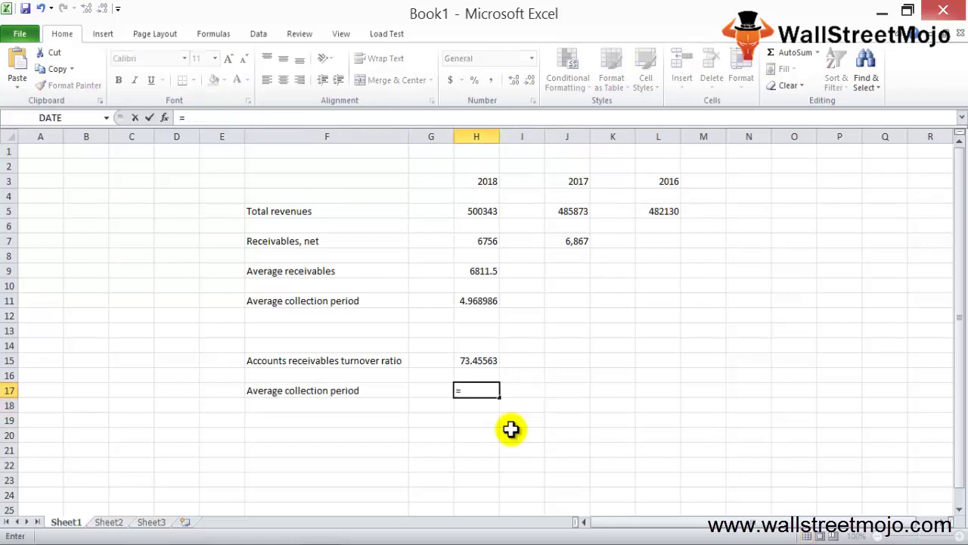
text(365/)
key(Up)
key(Up)
key(Return)
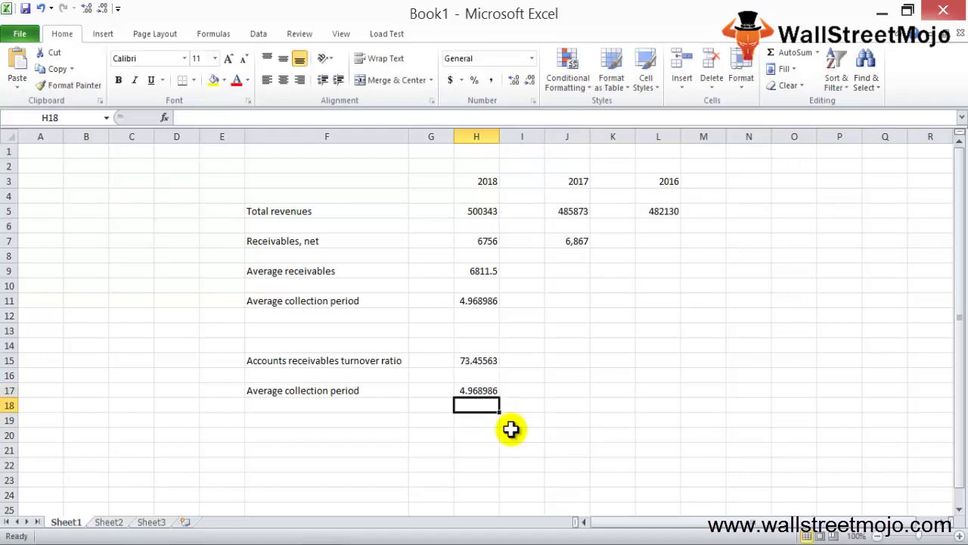
key(Up)
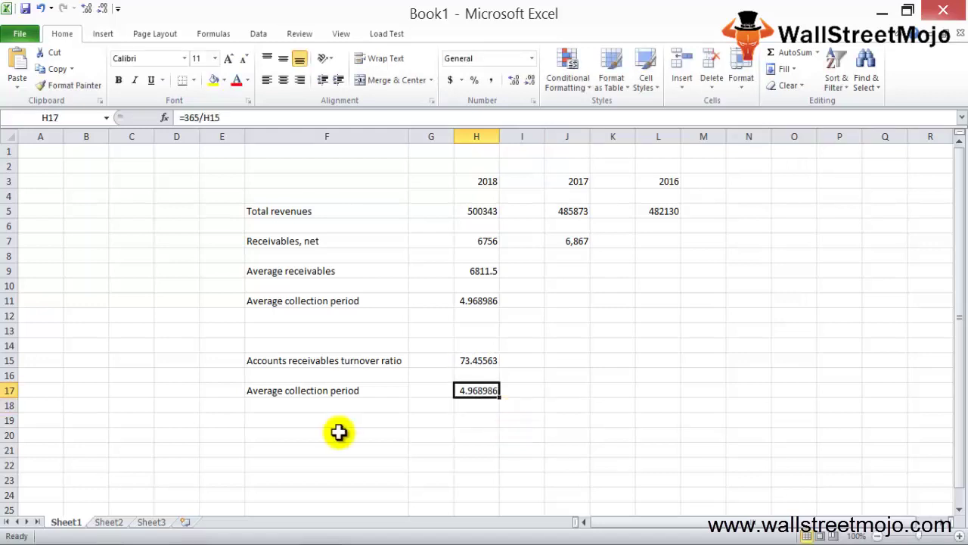
click(329, 326)
key(shift+space)
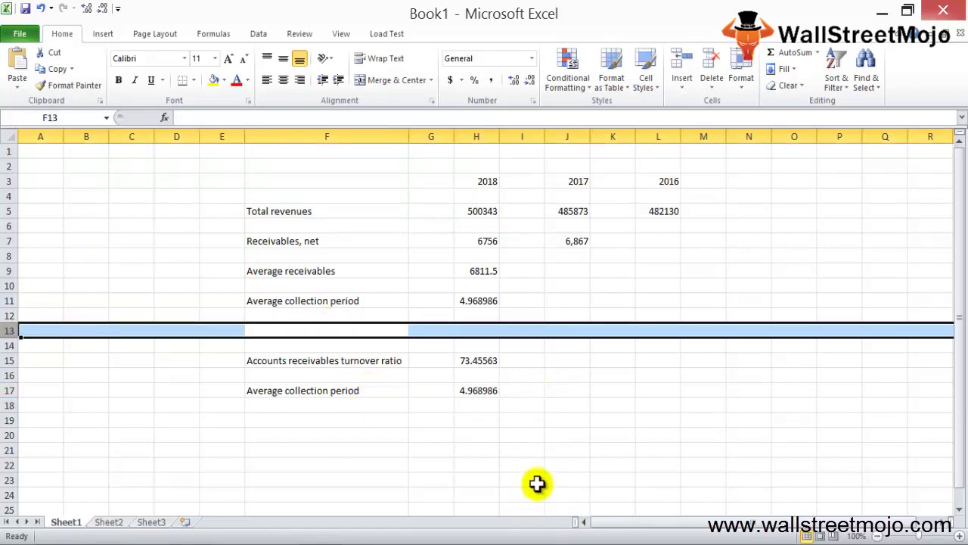
click(478, 390)
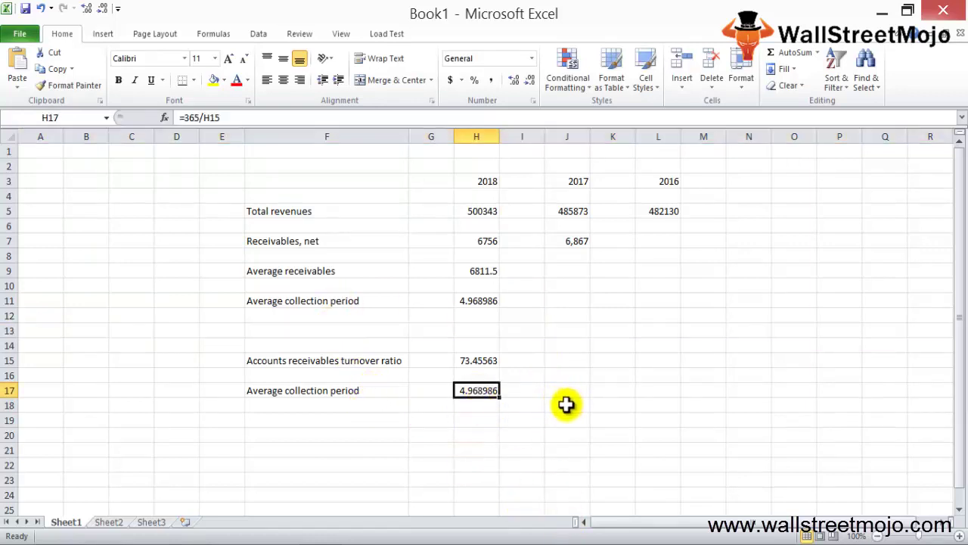